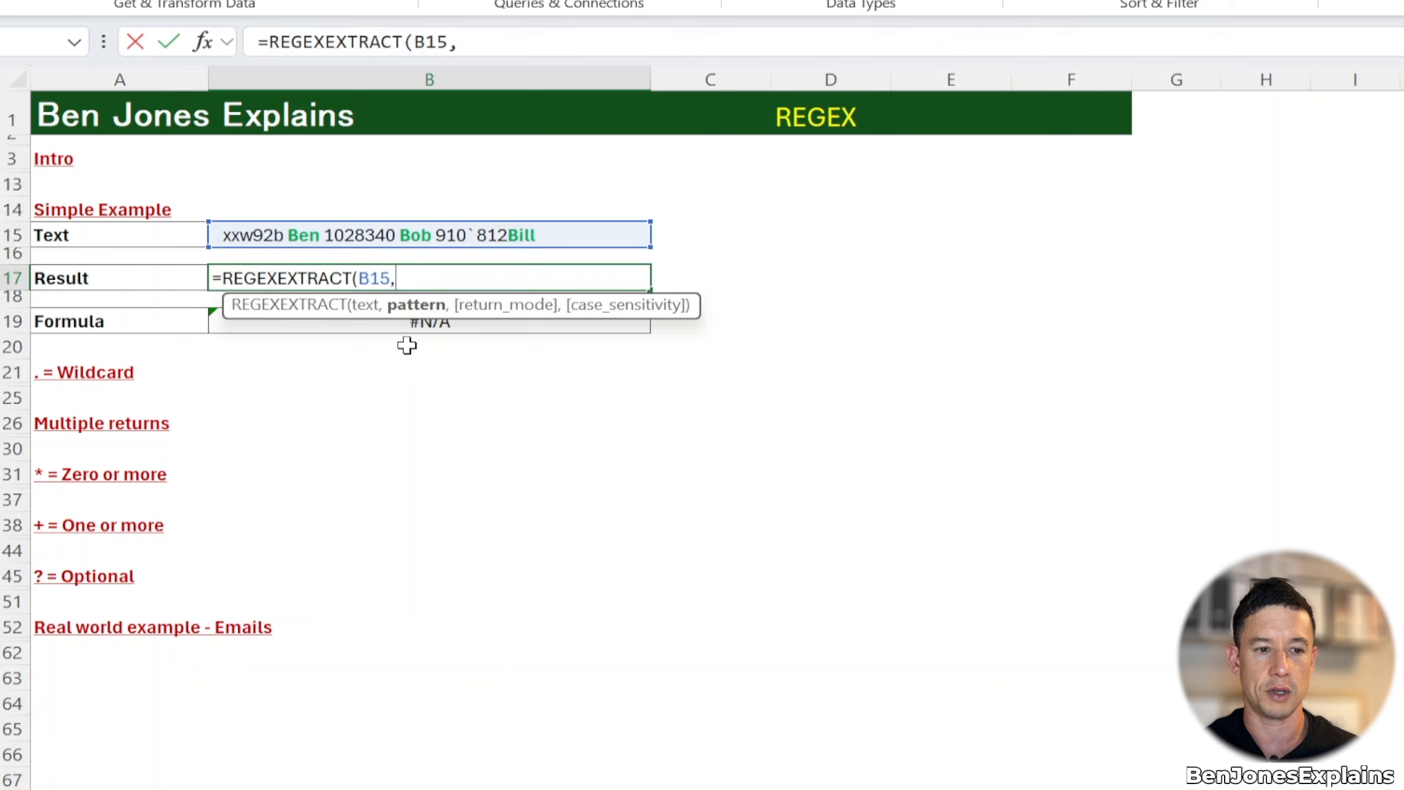
Step: Complete the REGEXEXTRACT formula in B17 with the last green name in B15 as the pattern, without optional arguments
{"action": "type", "text": "\""}
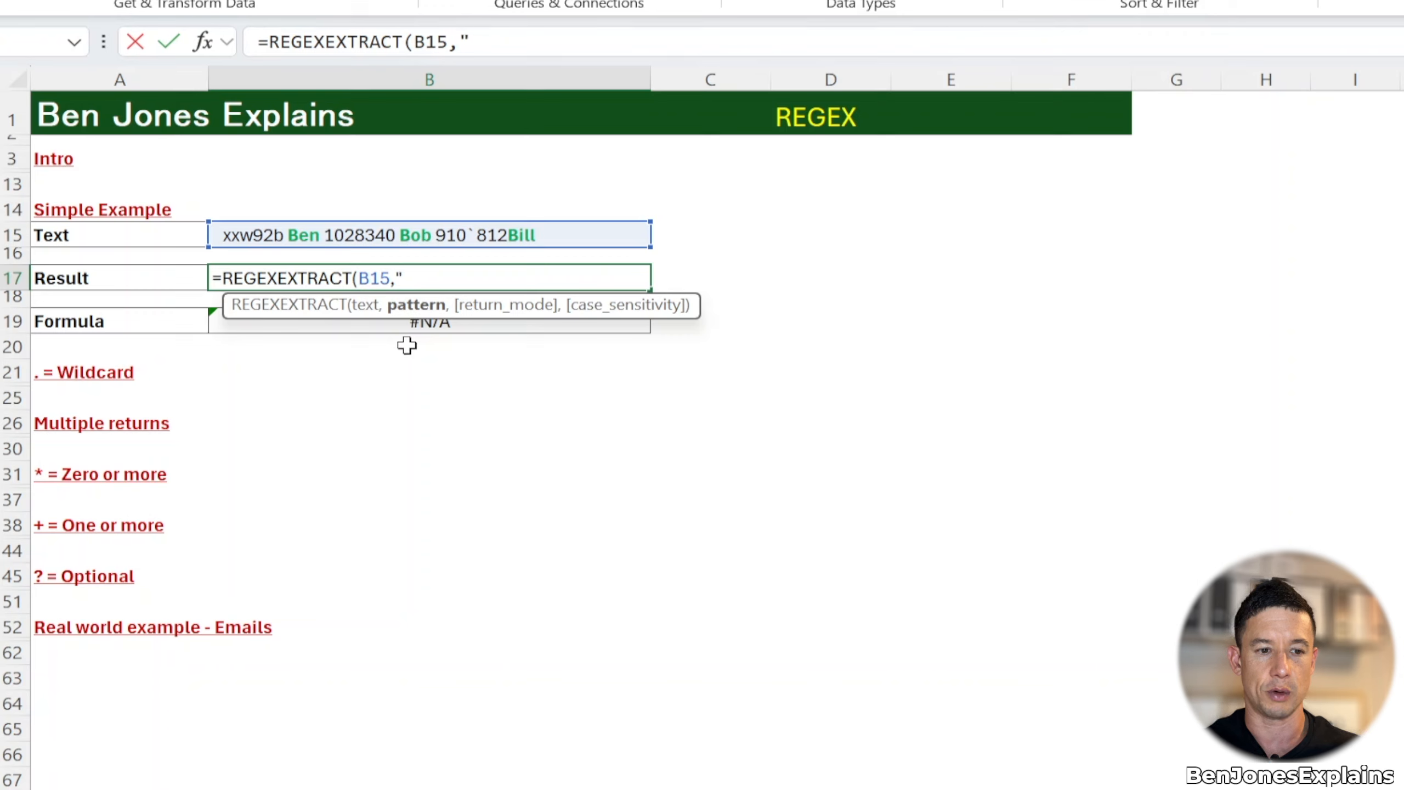
{"action": "type", "text": "Bill\""}
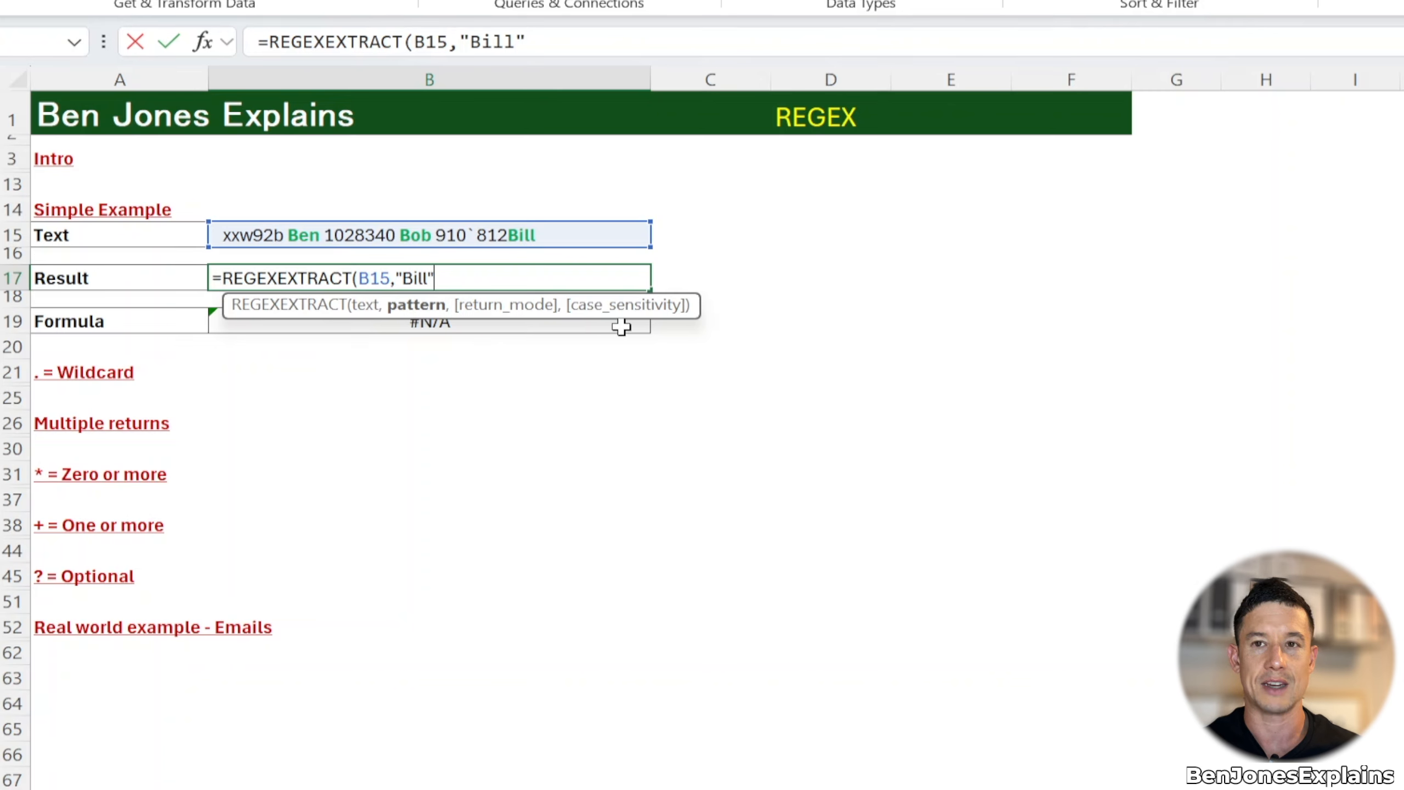
{"action": "type", "text": ","}
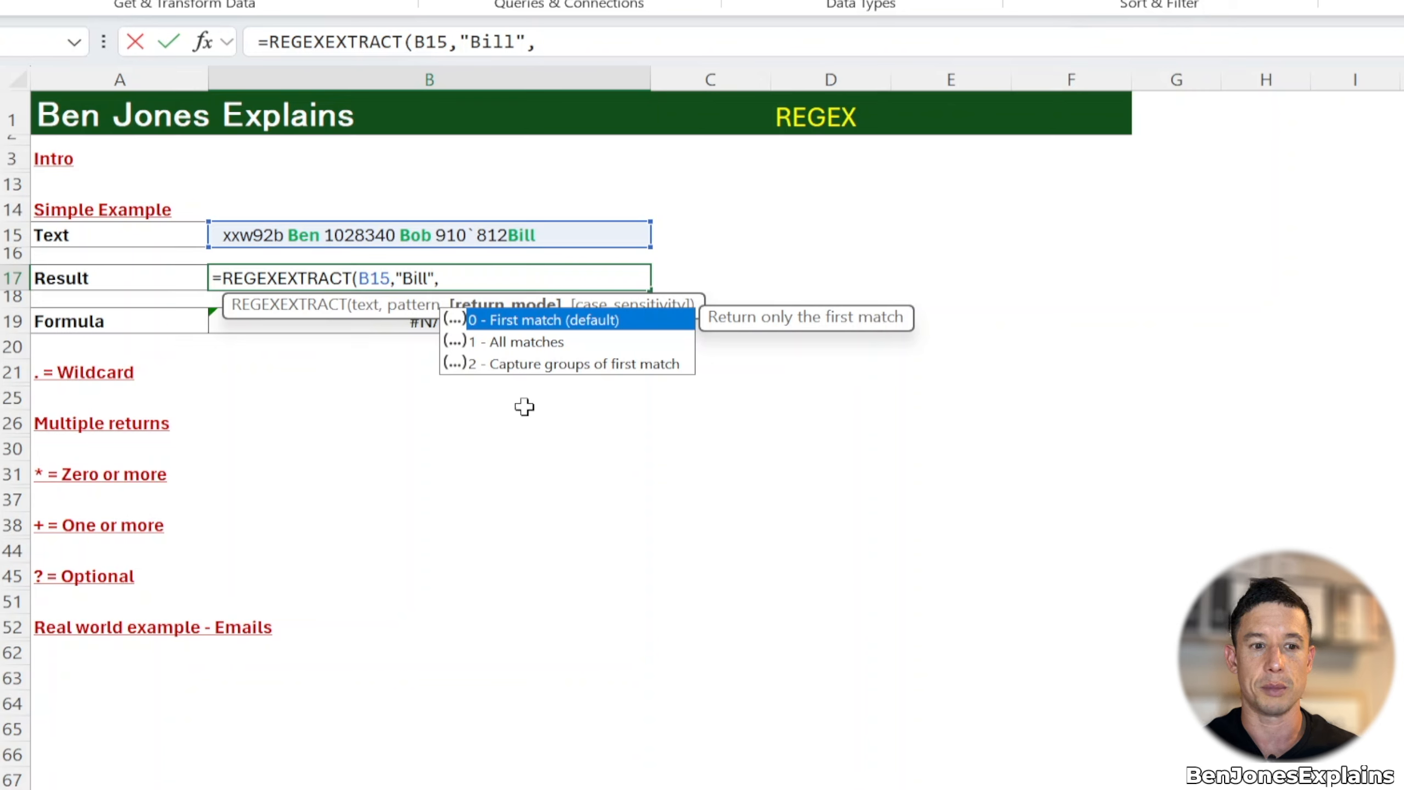
{"action": "type", "text": "0,"}
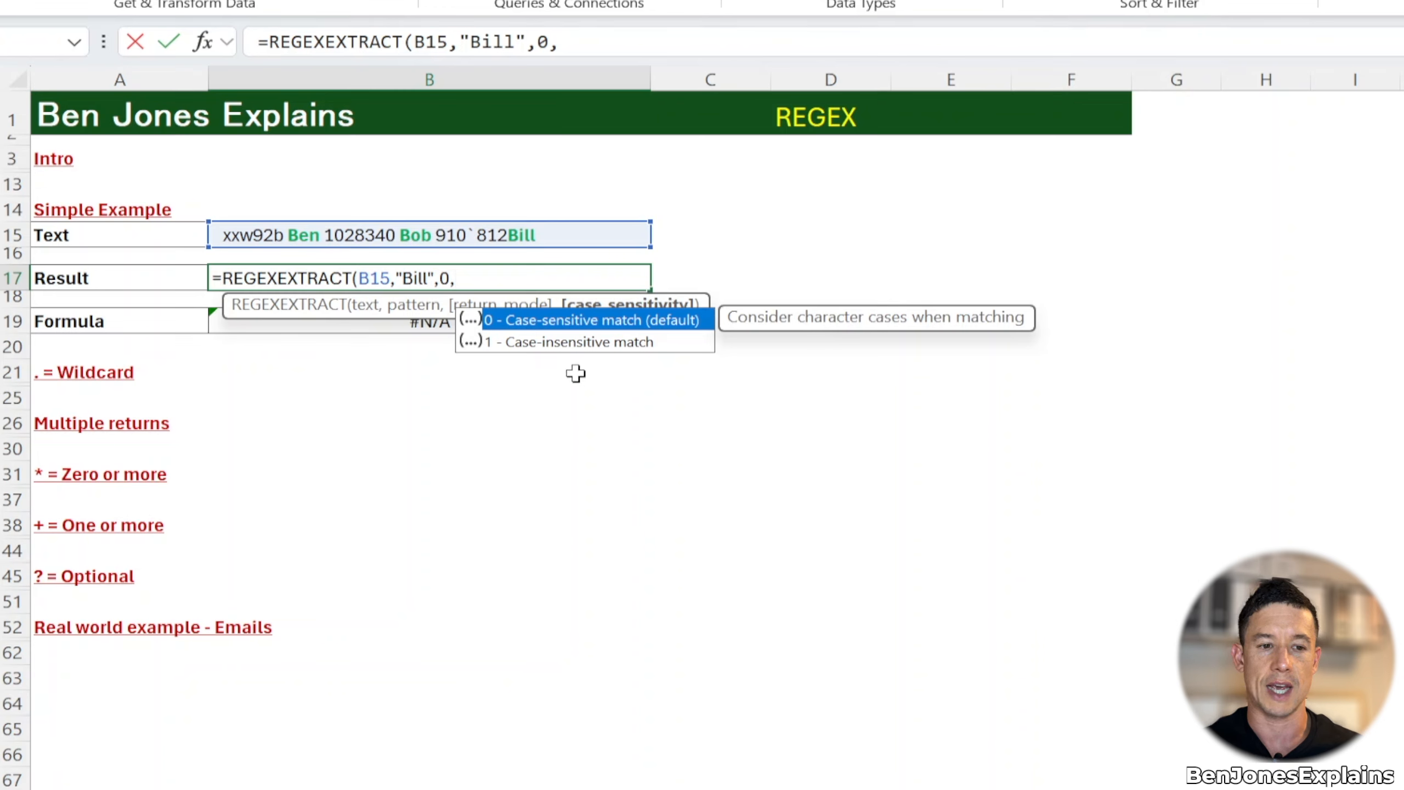
{"action": "type", "text": "0"}
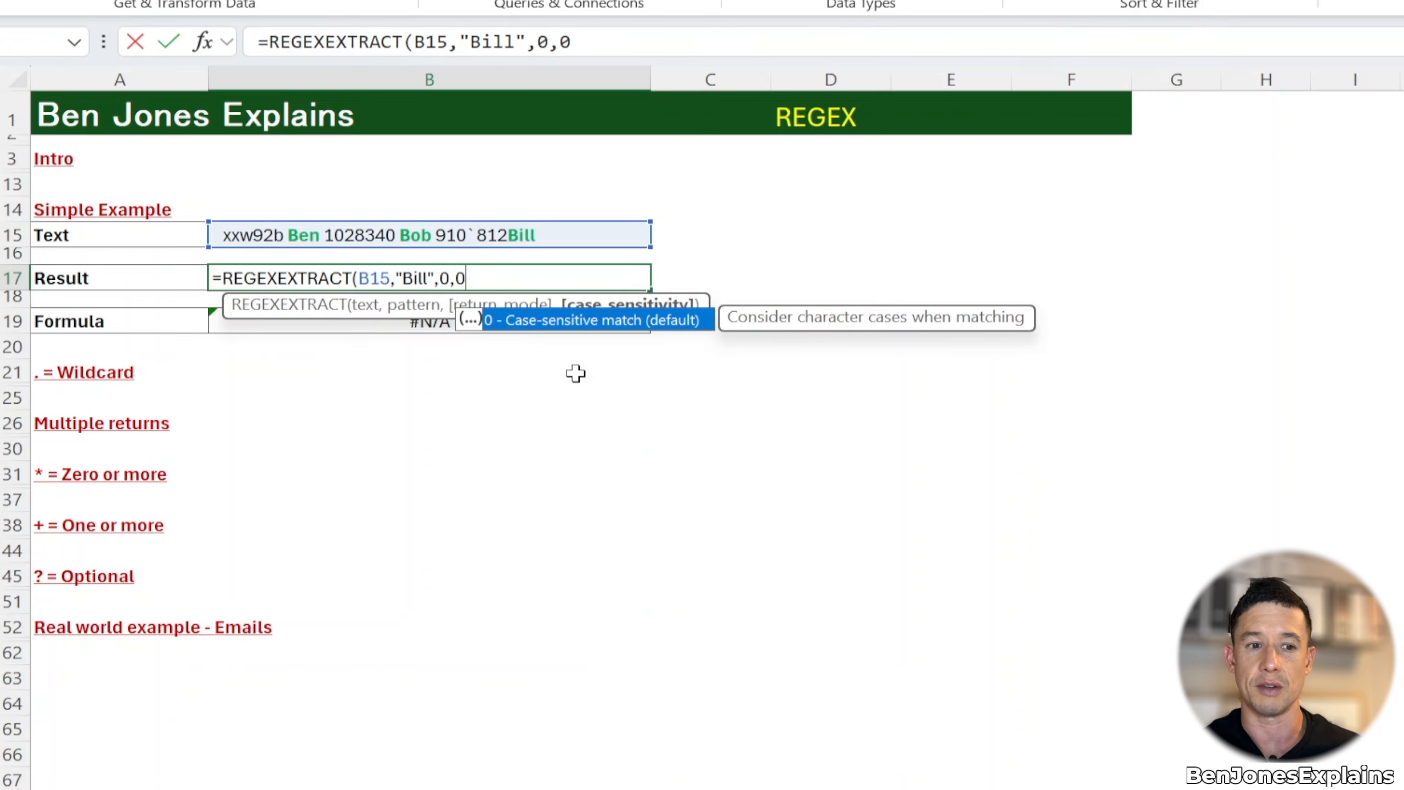
{"action": "key", "text": "BackSpace"}
{"action": "key", "text": "BackSpace"}
{"action": "key", "text": "BackSpace"}
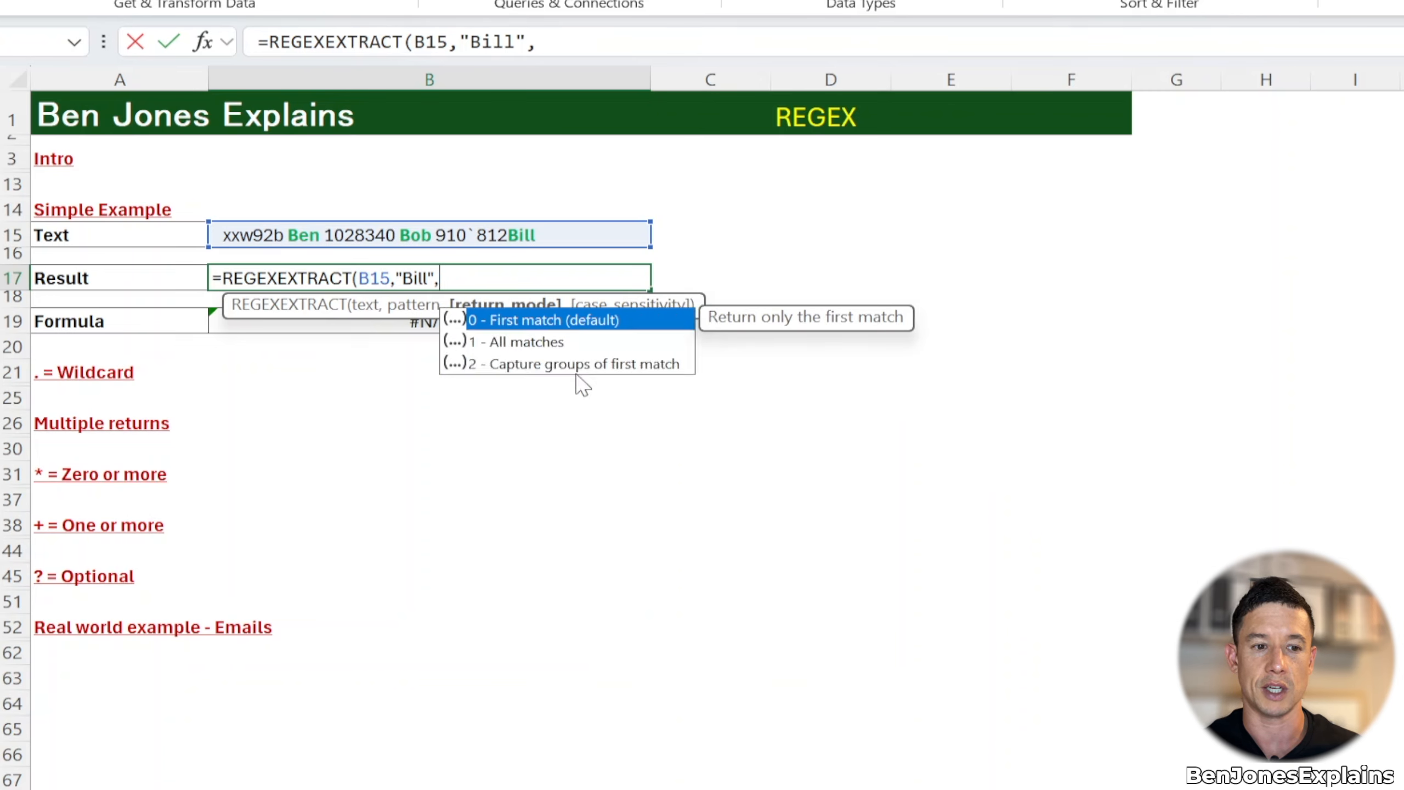
{"action": "key", "text": "BackSpace"}
{"action": "type", "text": ")"}
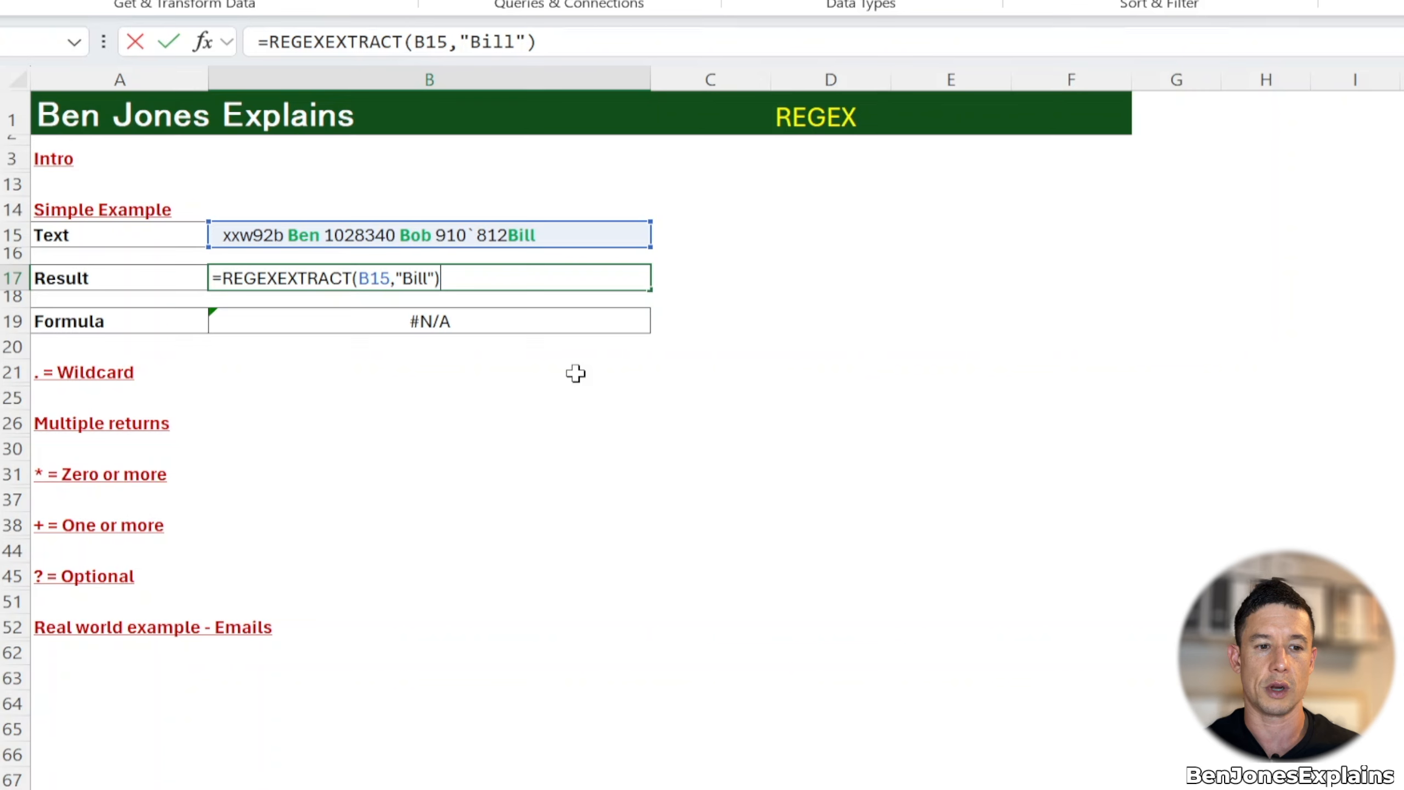
{"action": "key", "text": "Return"}
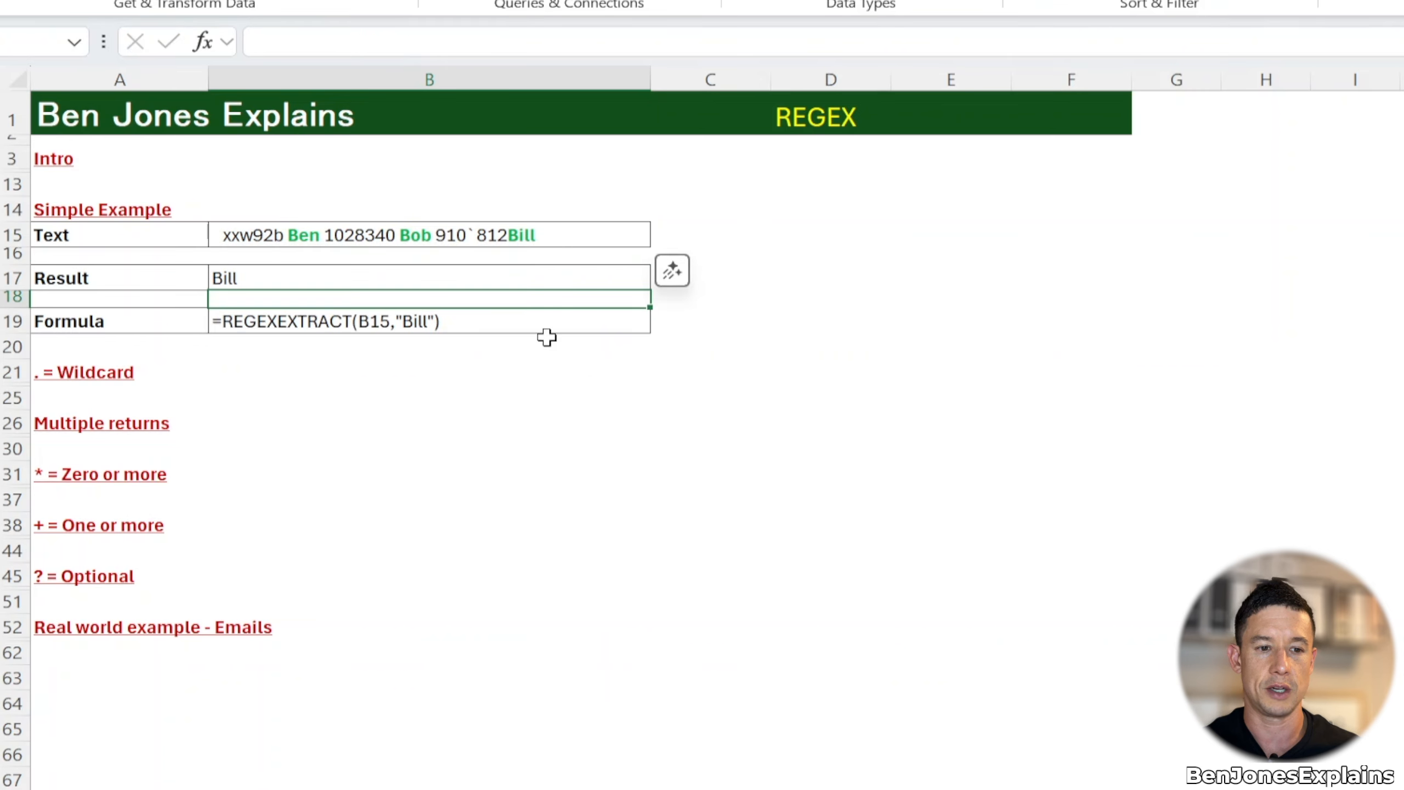
Step: Change the initial letter of the name in the B17 formula's pattern to lowercase
{"action": "left_click", "coordinate": [498, 277]}
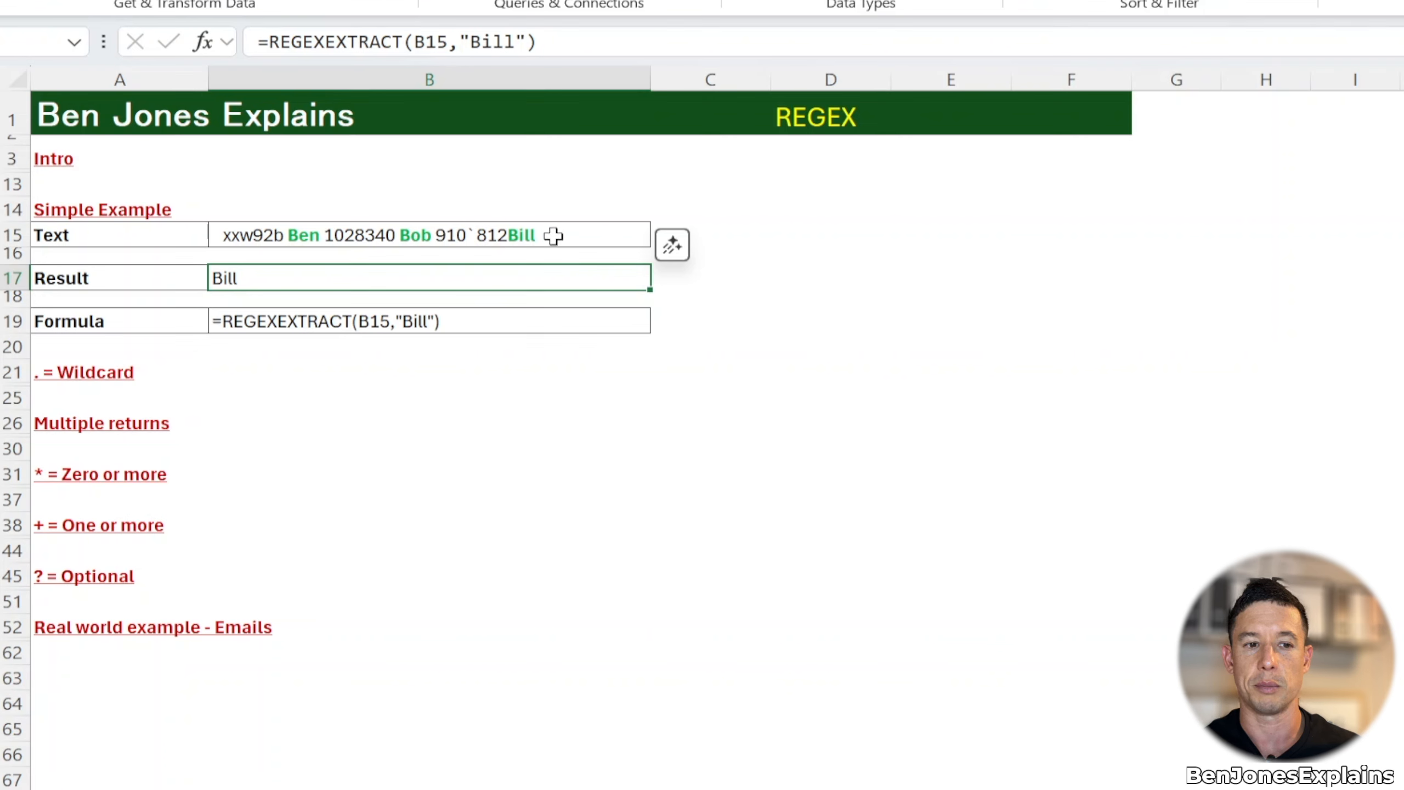
{"action": "key", "text": "F2"}
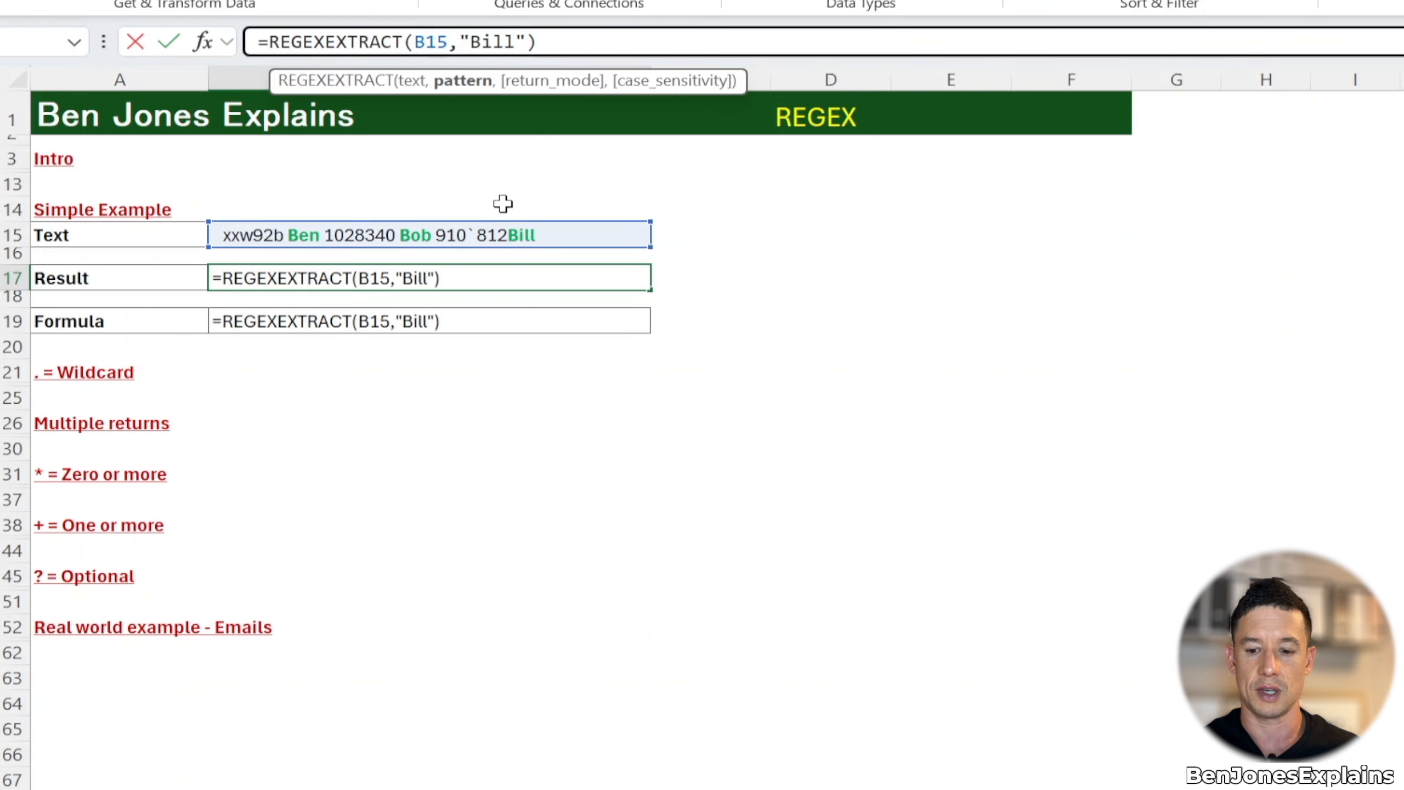
{"action": "key", "text": "BackSpace"}
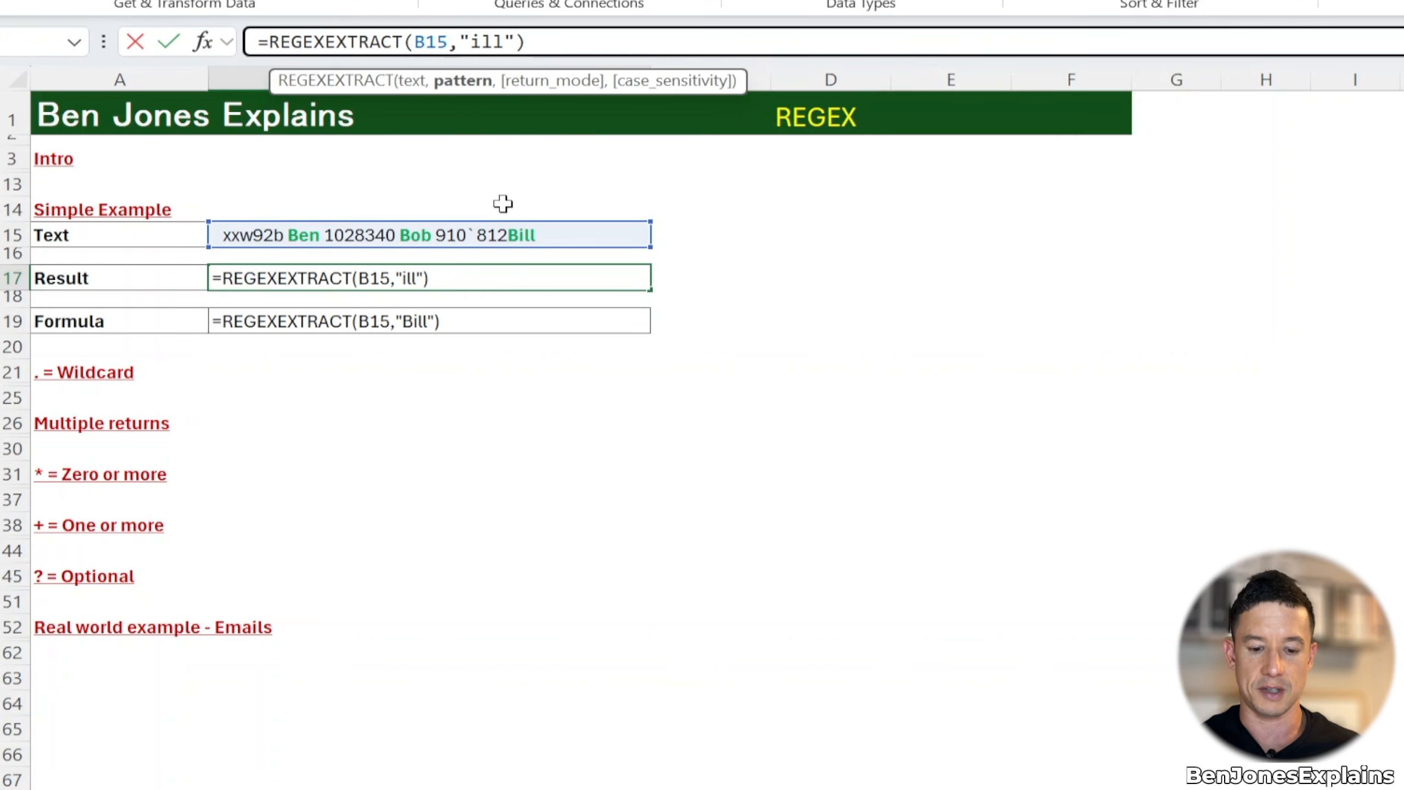
{"action": "type", "text": "b"}
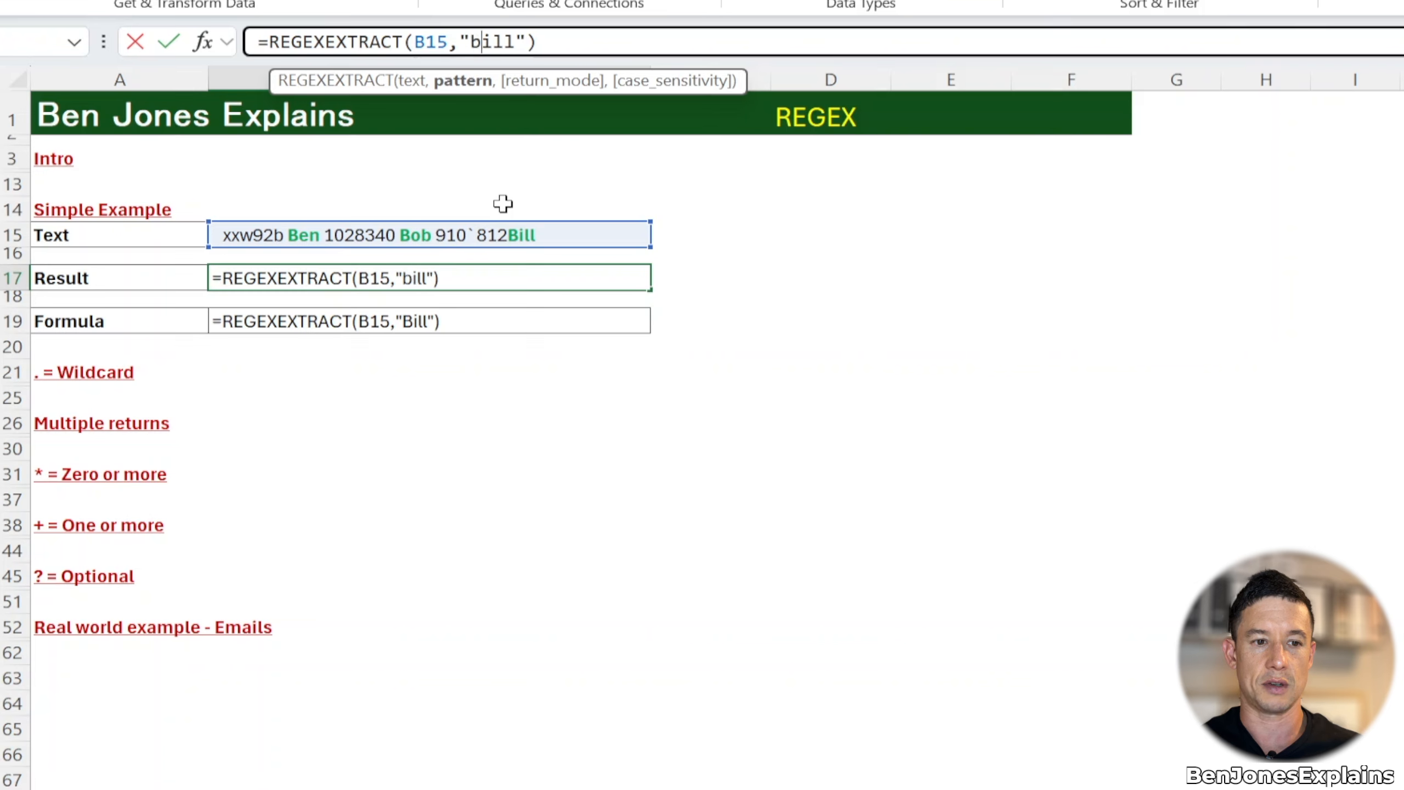
{"action": "key", "text": "Return"}
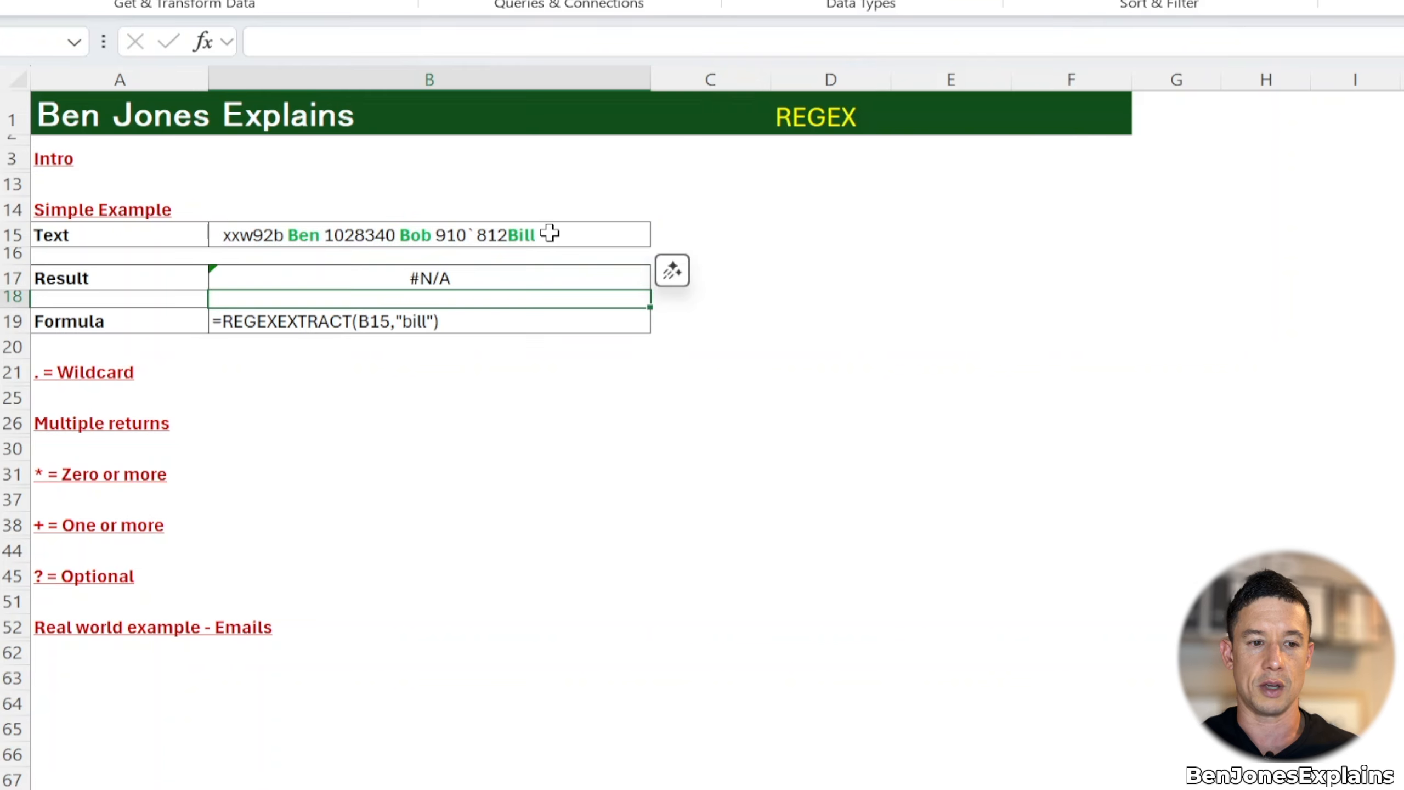
Step: Make the B17 formula's match case-insensitive with case_sensitivity 1, leaving the return mode argument empty
{"action": "left_click", "coordinate": [499, 281]}
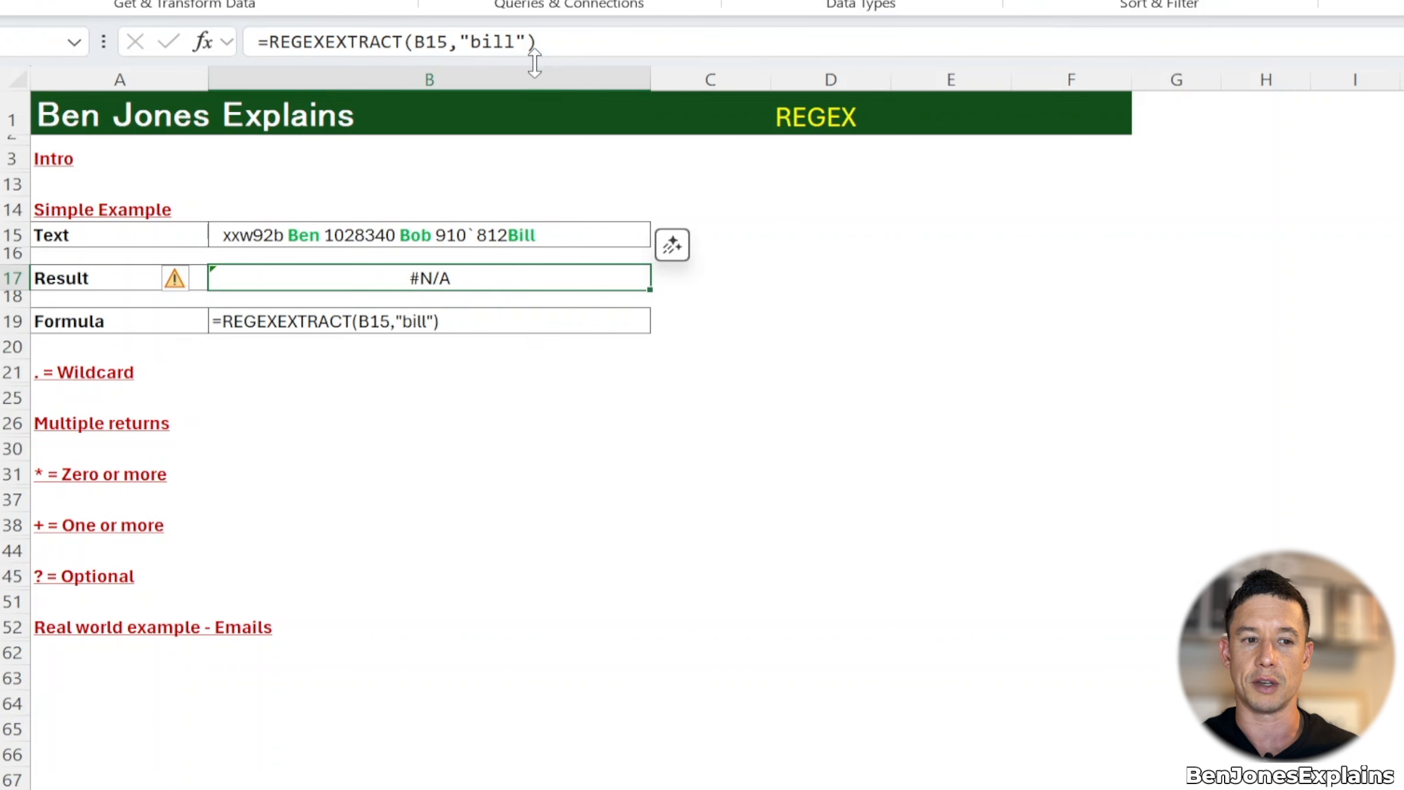
{"action": "double_click", "coordinate": [548, 279]}
{"action": "type", "text": ",,"}
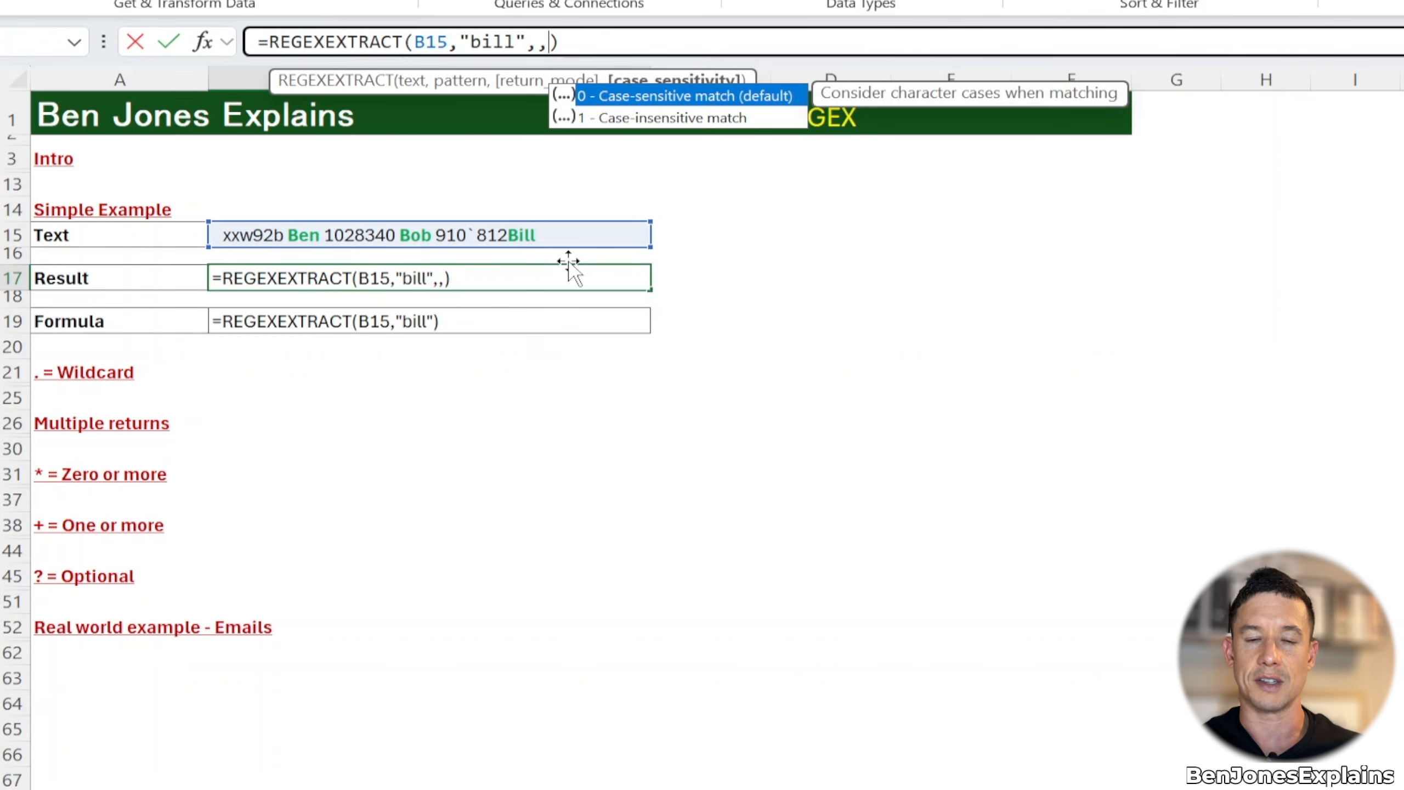
{"action": "type", "text": "1"}
{"action": "key", "text": "Return"}
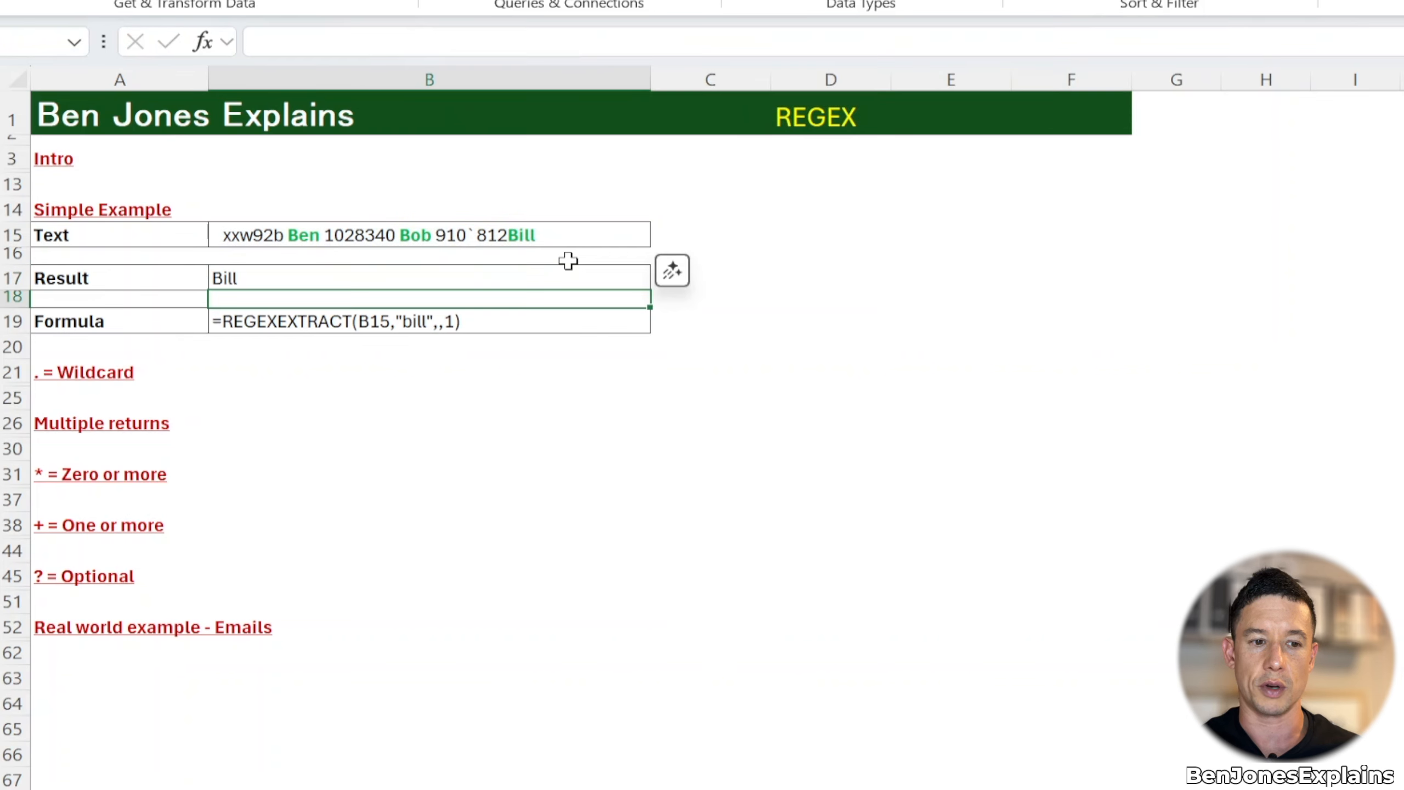
Step: Enter =REGEXEXTRACT(B15,"Be.") in B22 as the Wildcard section's result
{"action": "left_click", "coordinate": [262, 278]}
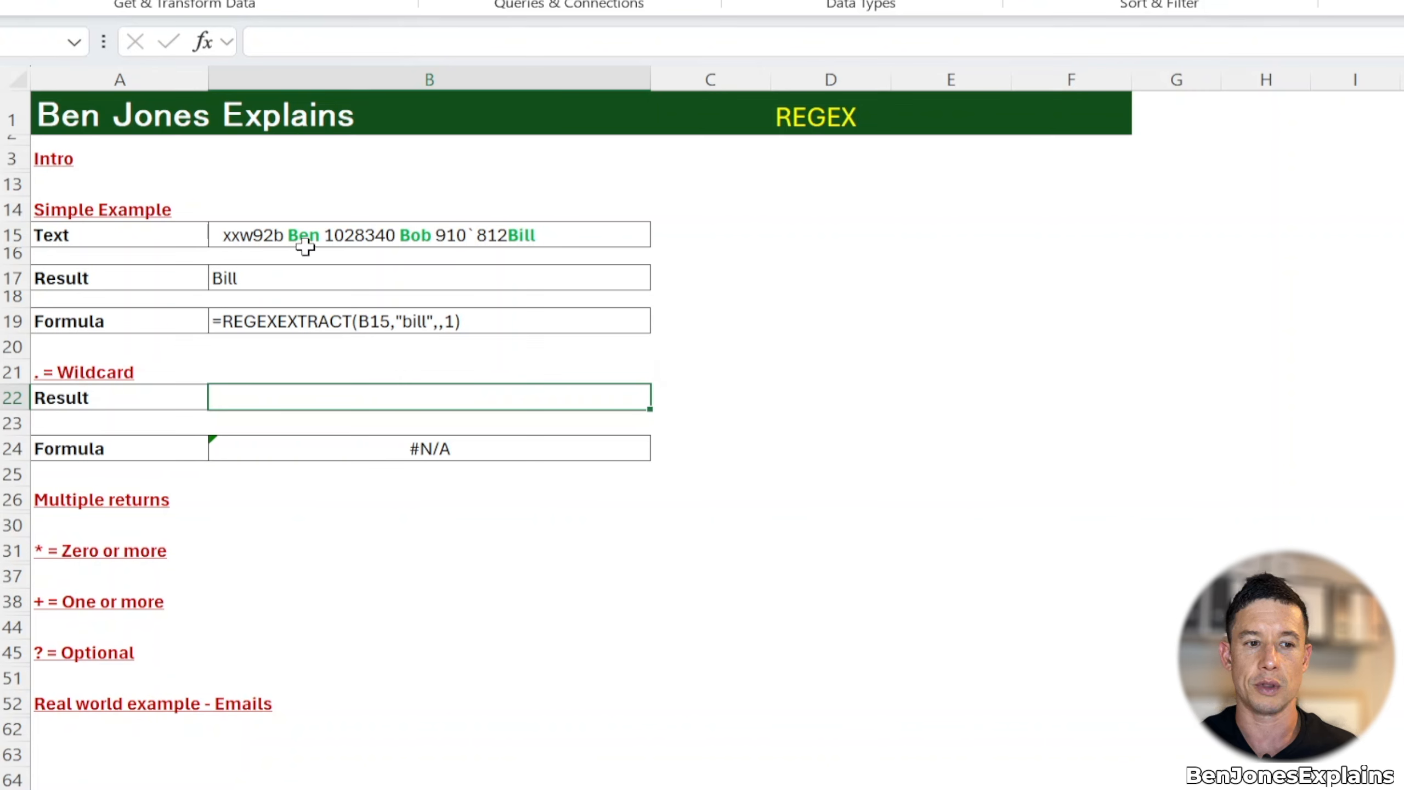
{"action": "type", "text": "="}
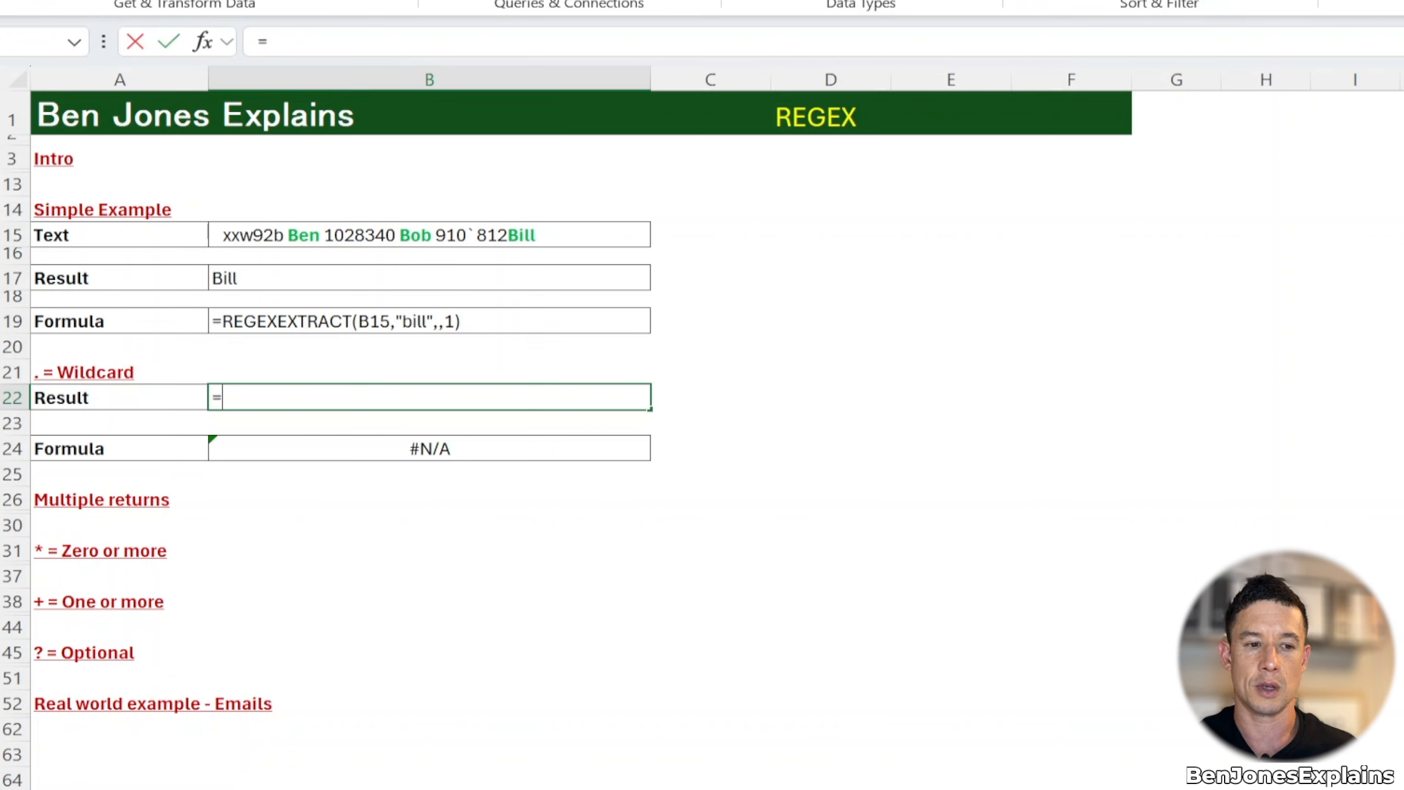
{"action": "type", "text": "reg"}
{"action": "key", "text": "Tab"}
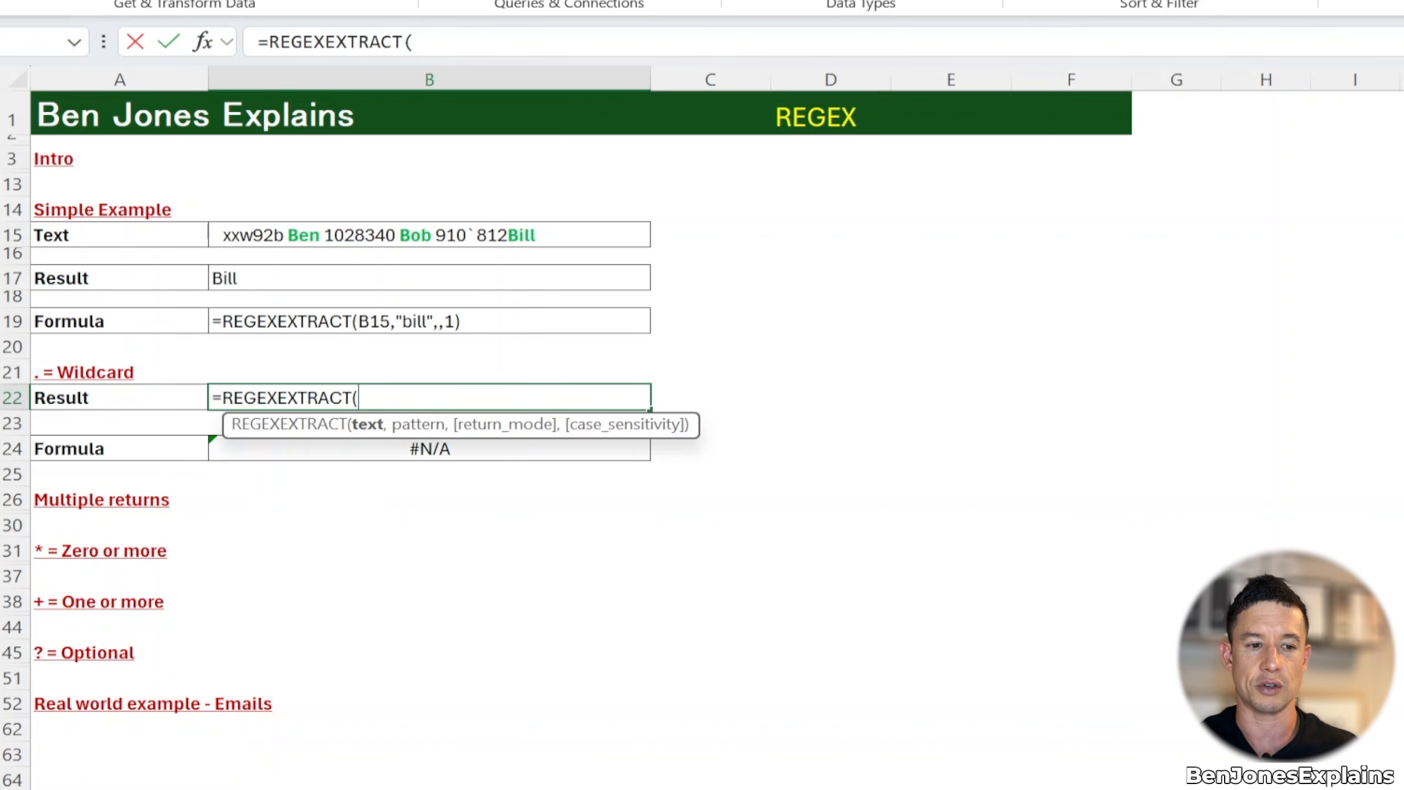
{"action": "left_click", "coordinate": [507, 235]}
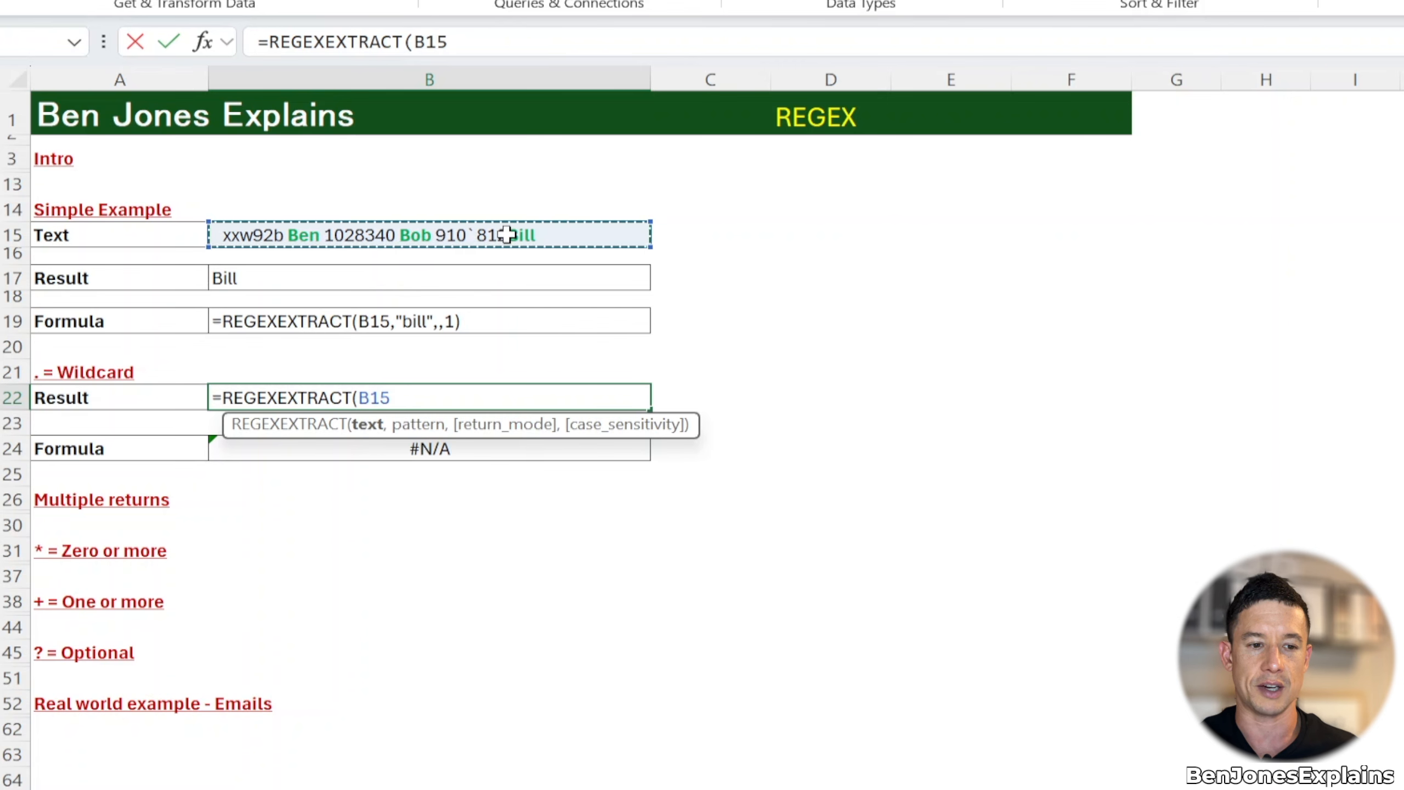
{"action": "type", "text": ","}
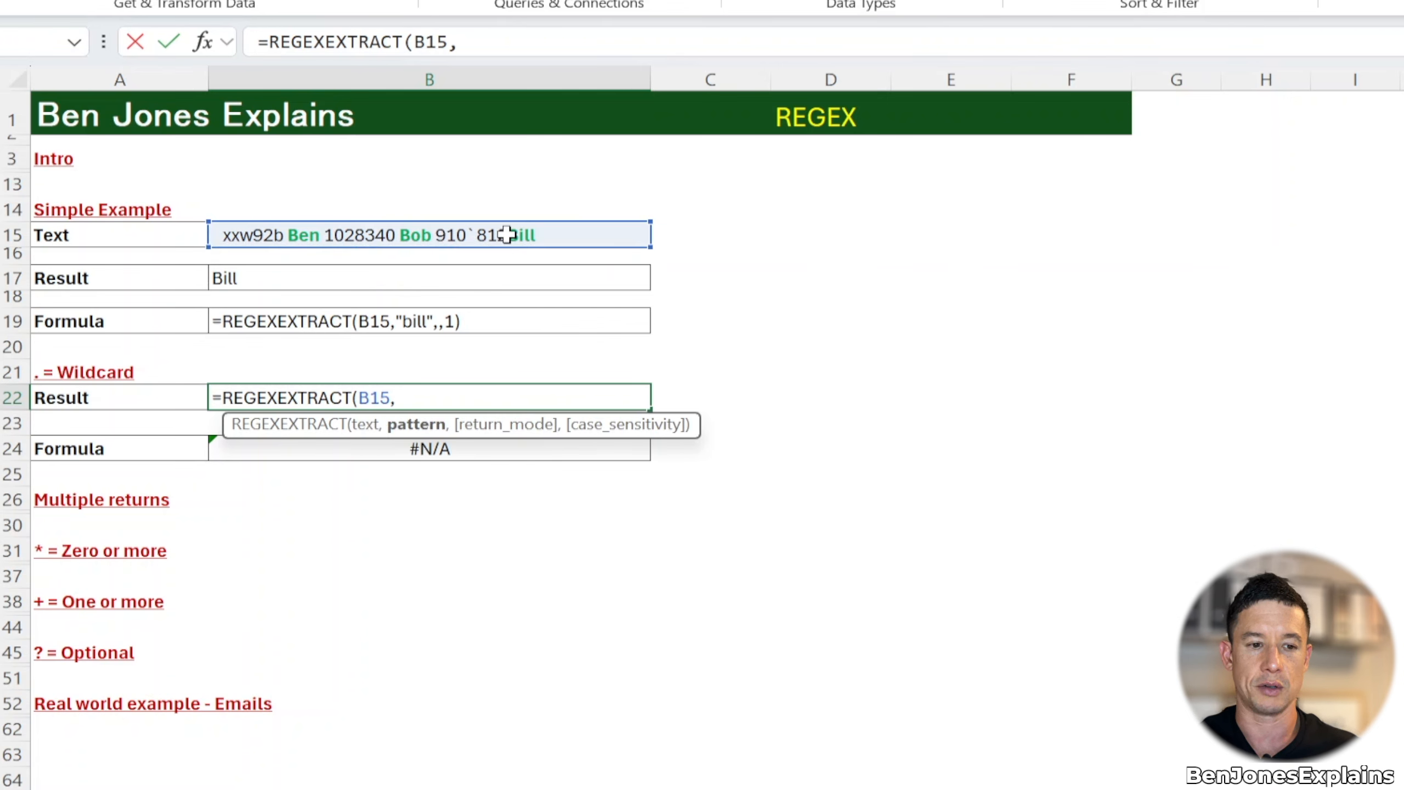
{"action": "type", "text": "\"Be"}
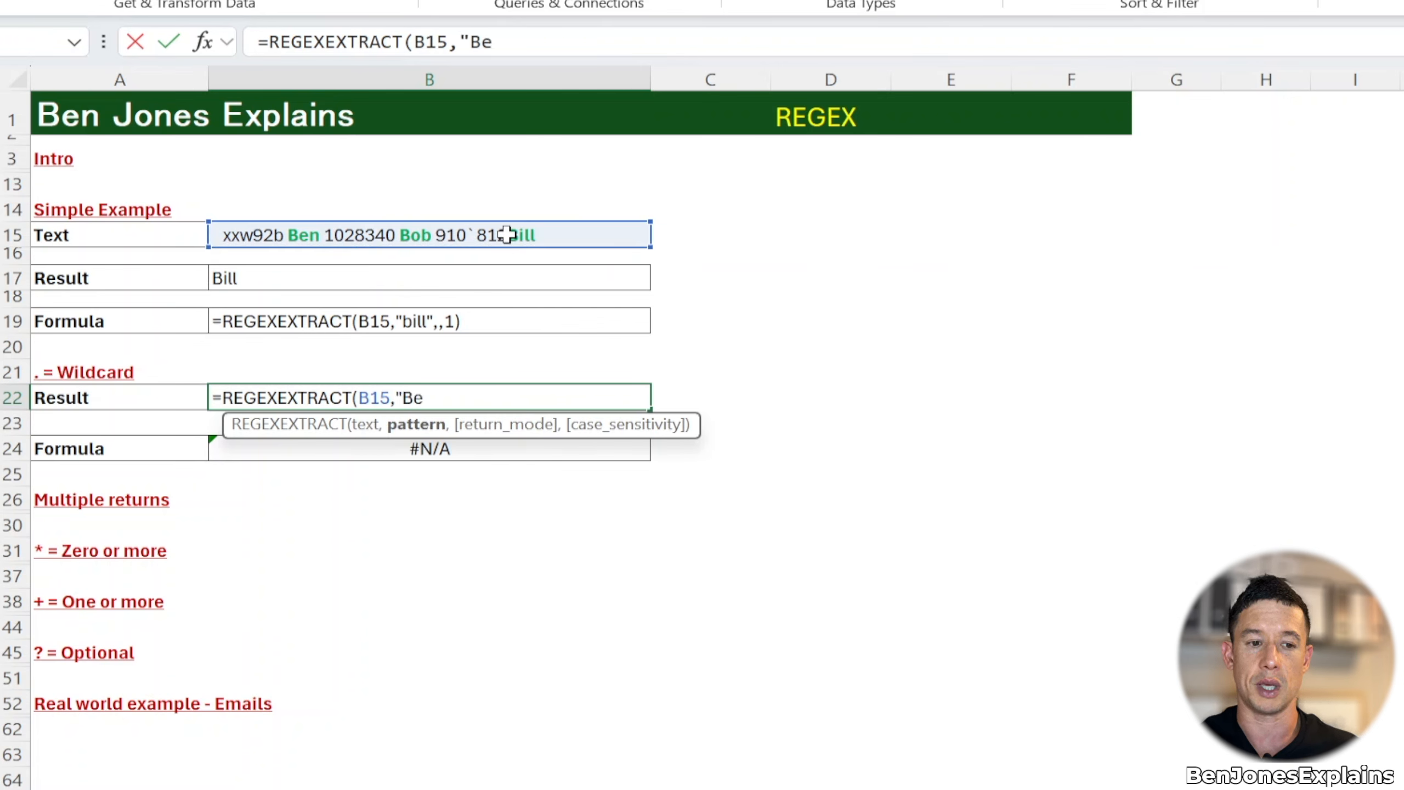
{"action": "type", "text": "."}
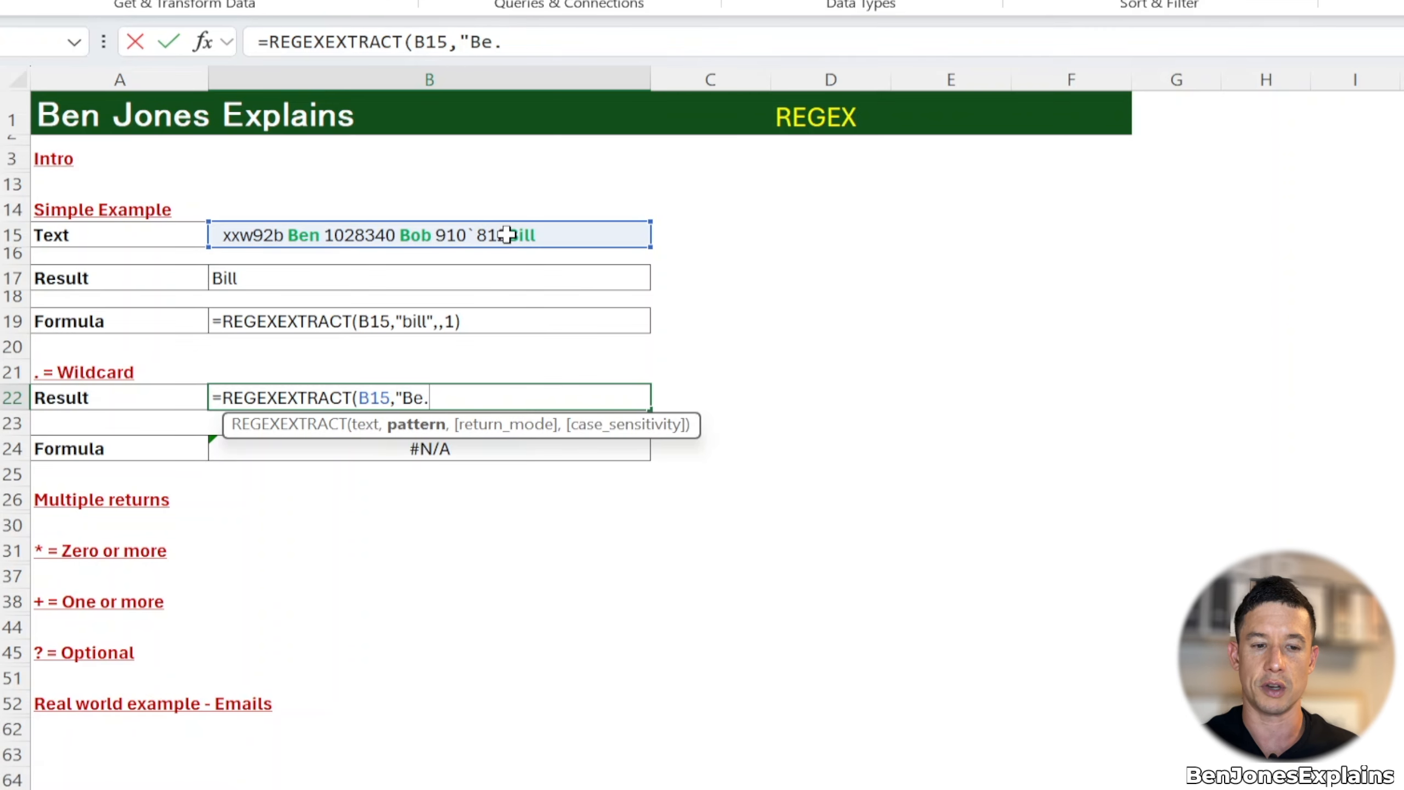
{"action": "type", "text": "\")"}
{"action": "key", "text": "Return"}
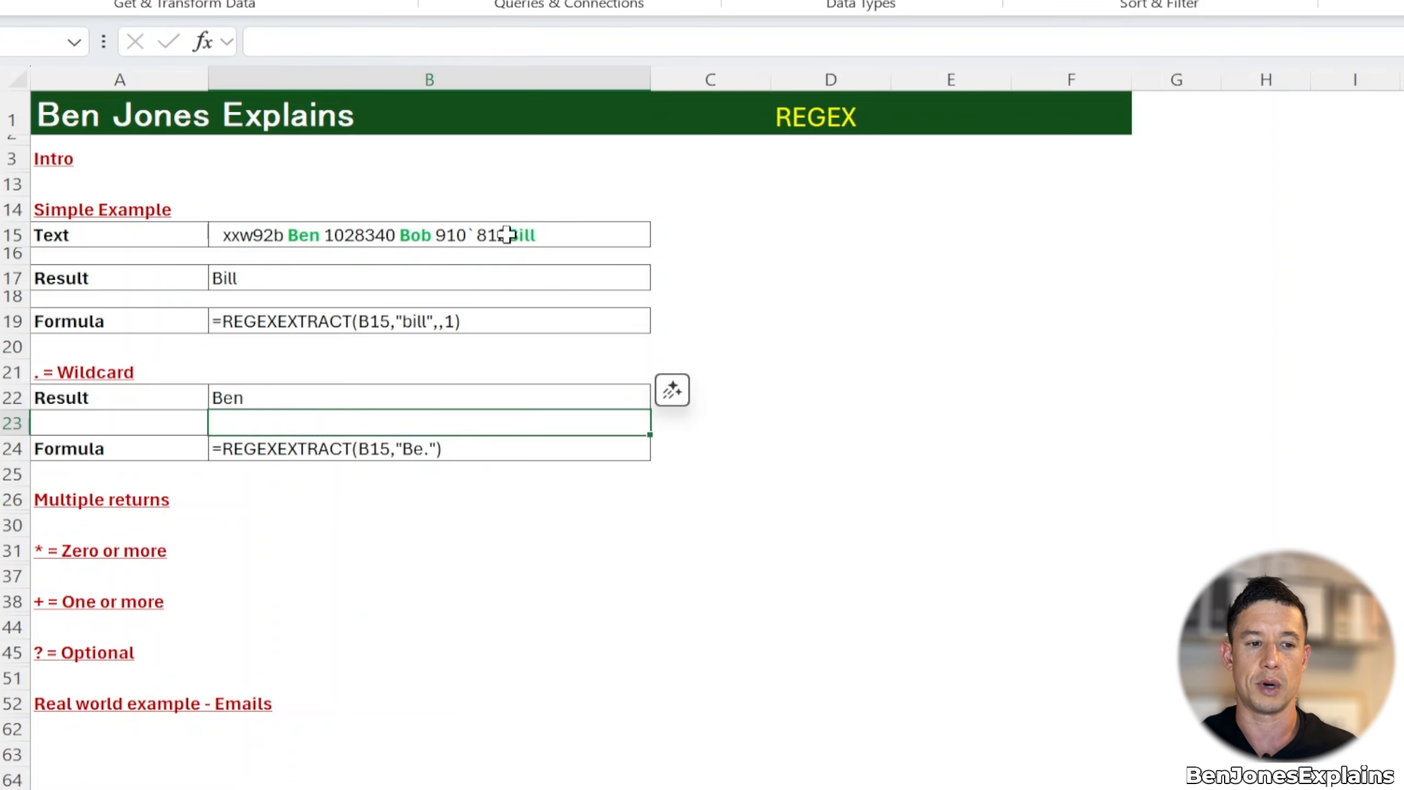
Step: Start a REGEXEXTRACT formula in B27 under Multiple returns, using B15 as the text and "B." as the pattern
{"action": "left_click", "coordinate": [289, 389]}
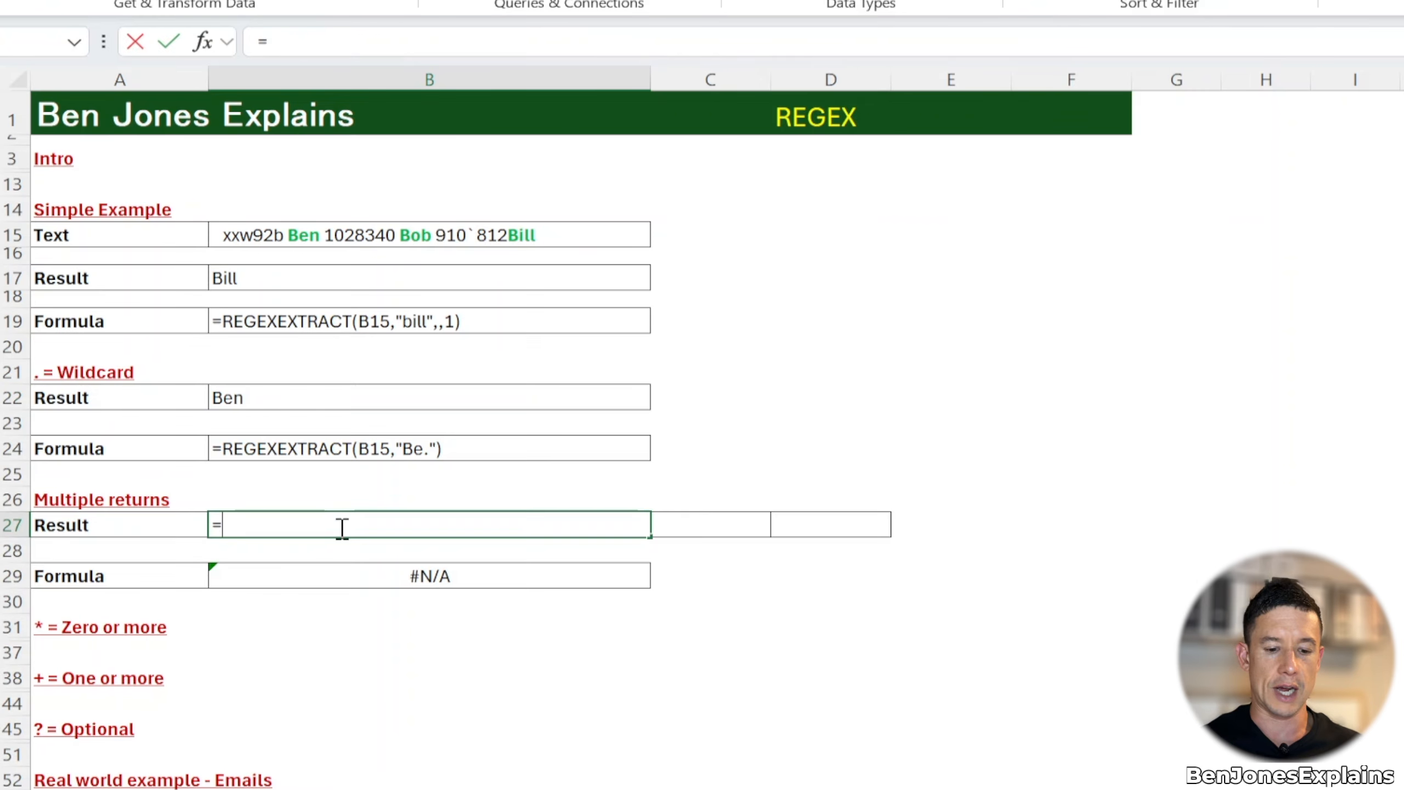
{"action": "type", "text": "reg"}
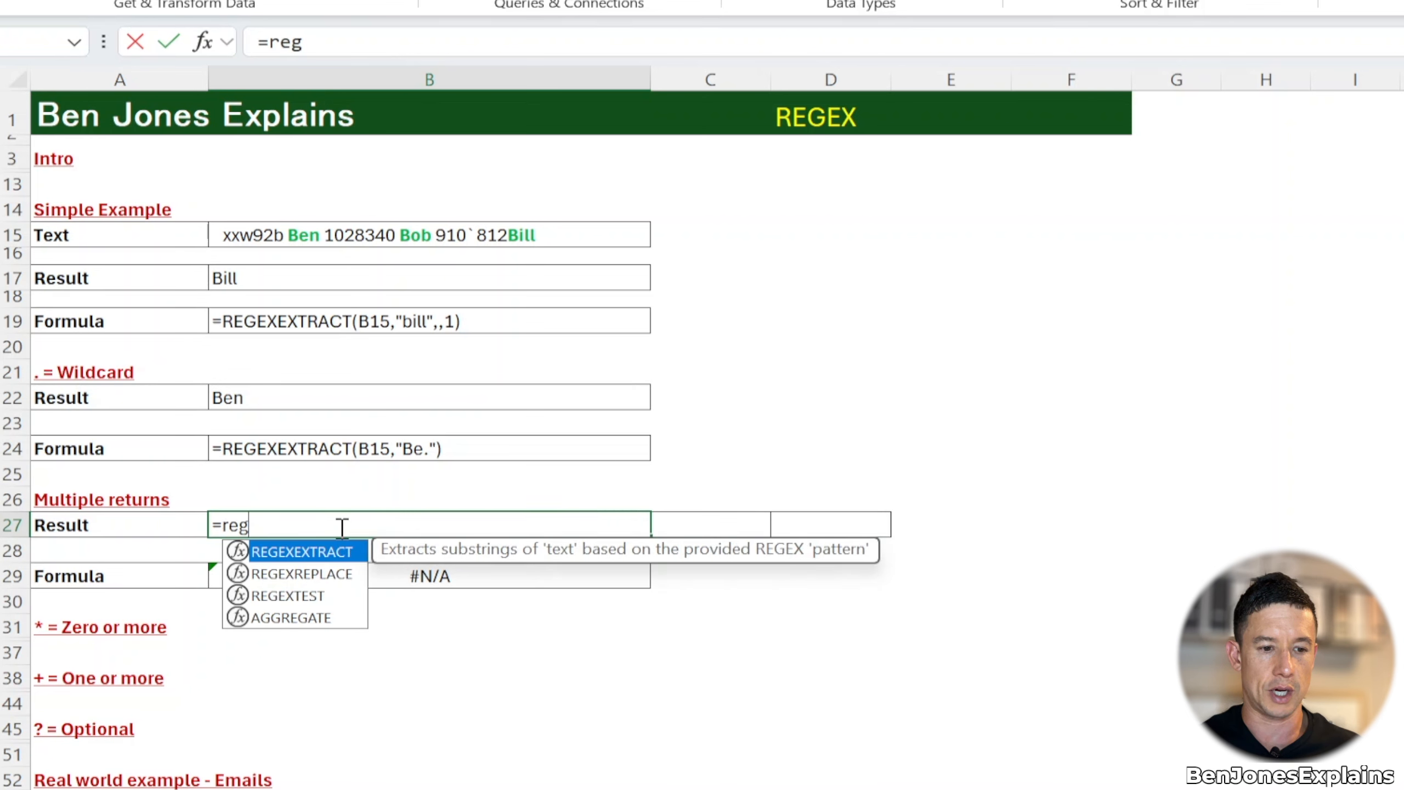
{"action": "key", "text": "Tab"}
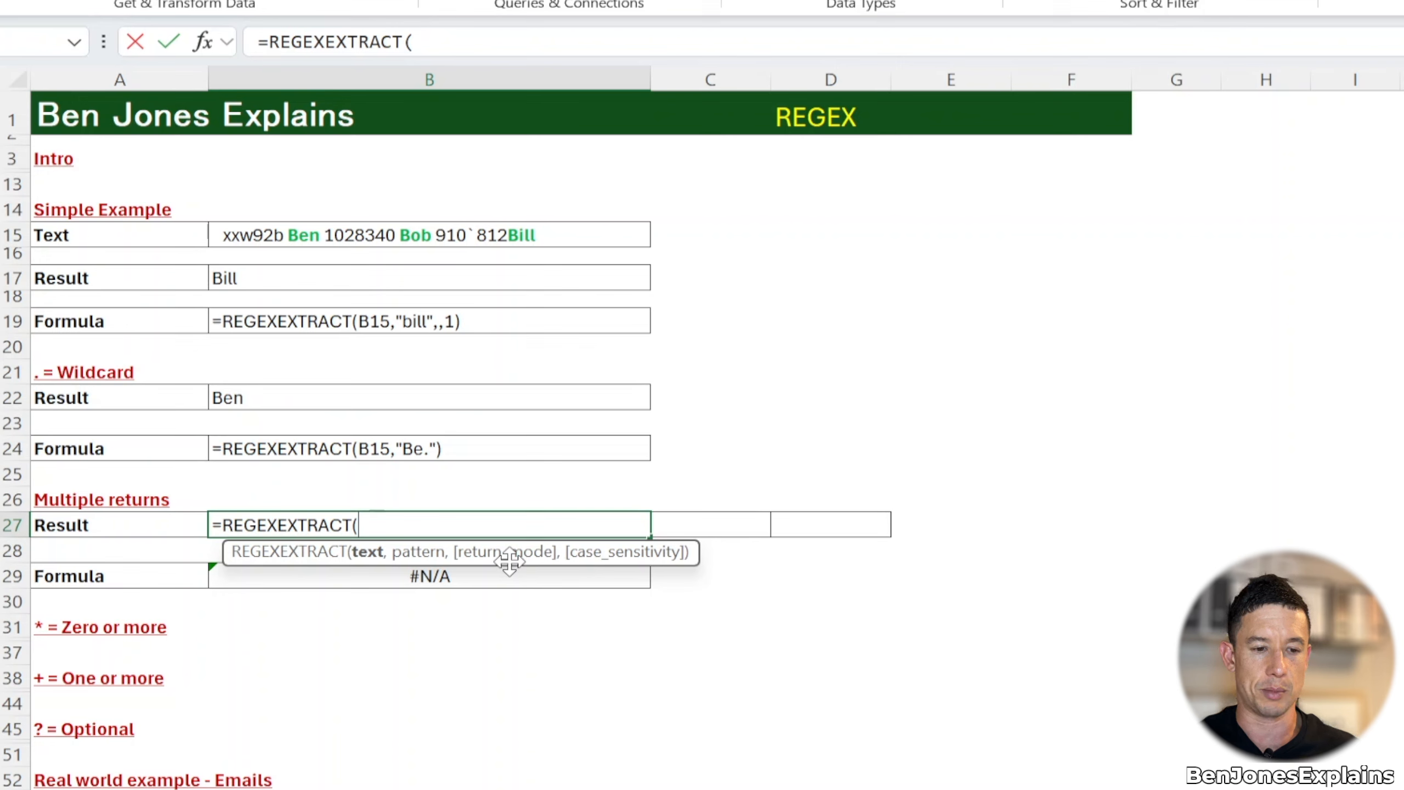
{"action": "left_click", "coordinate": [430, 242]}
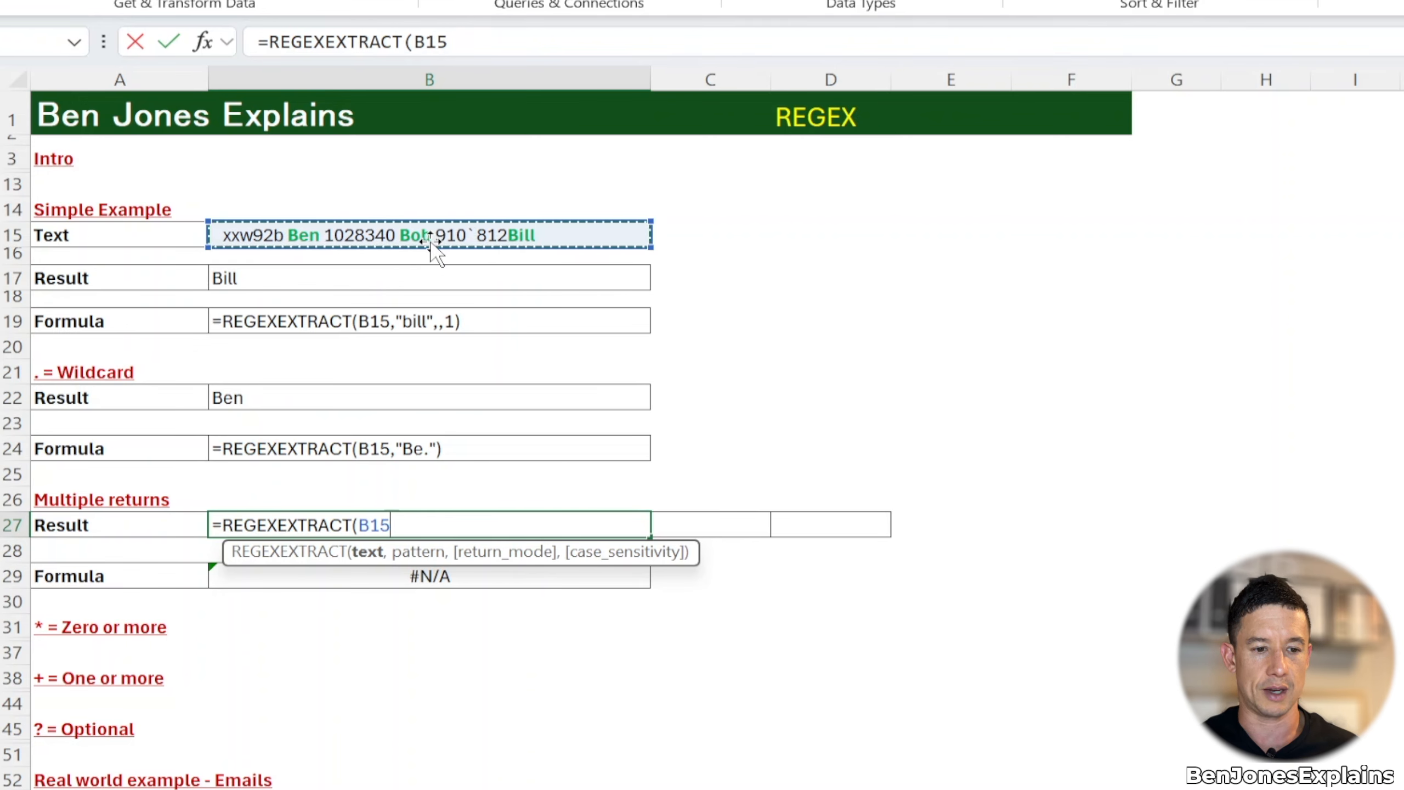
{"action": "type", "text": ","}
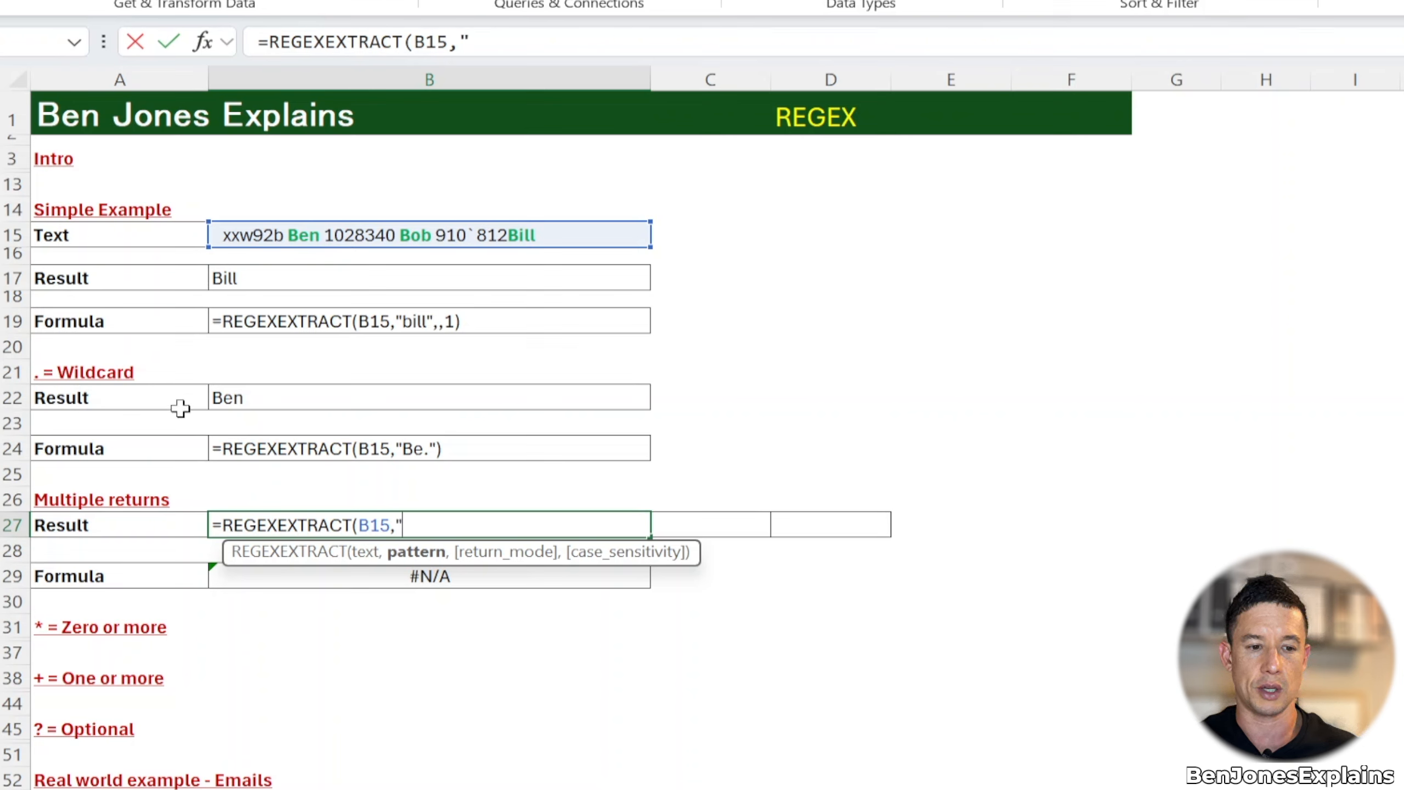
{"action": "type", "text": "B"}
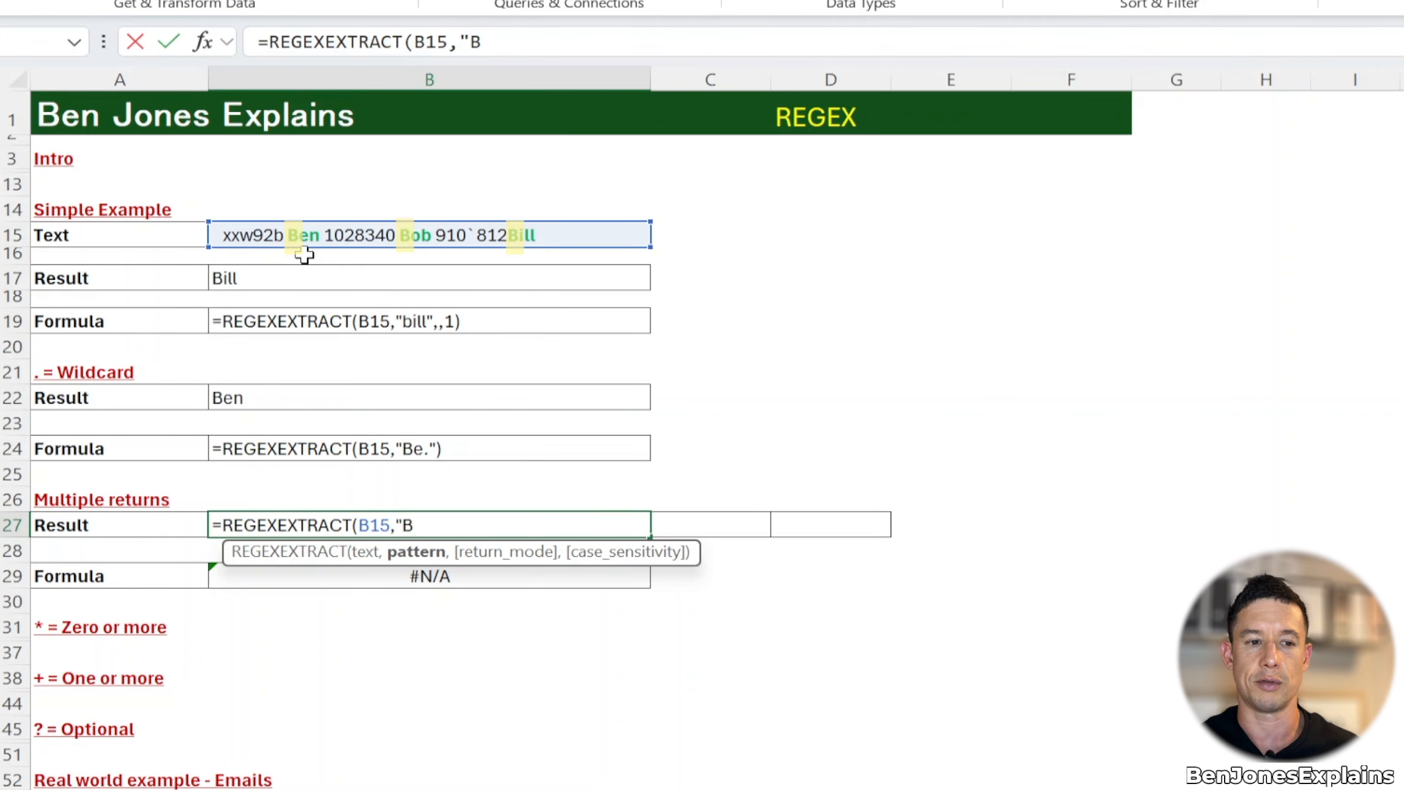
{"action": "type", "text": "."}
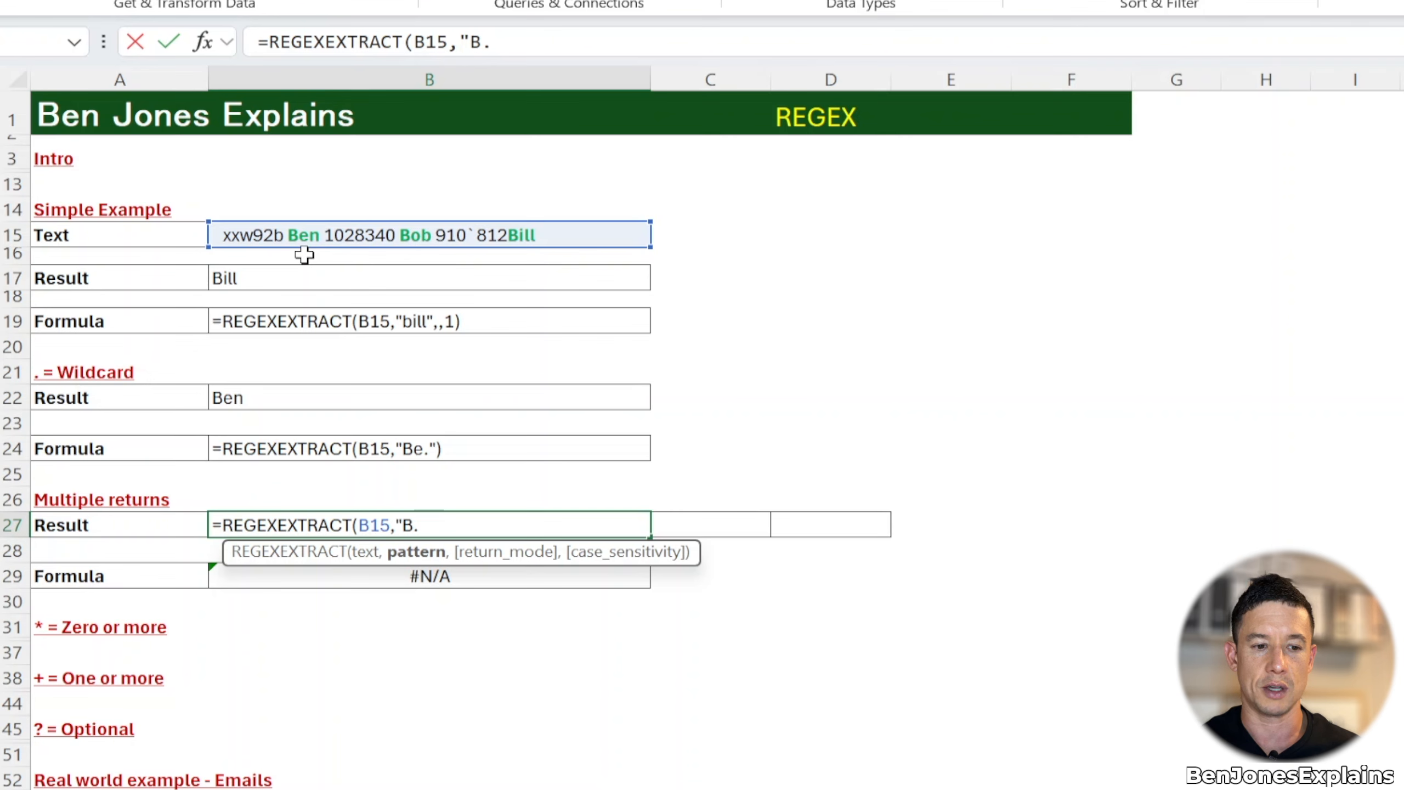
{"action": "type", "text": "\""}
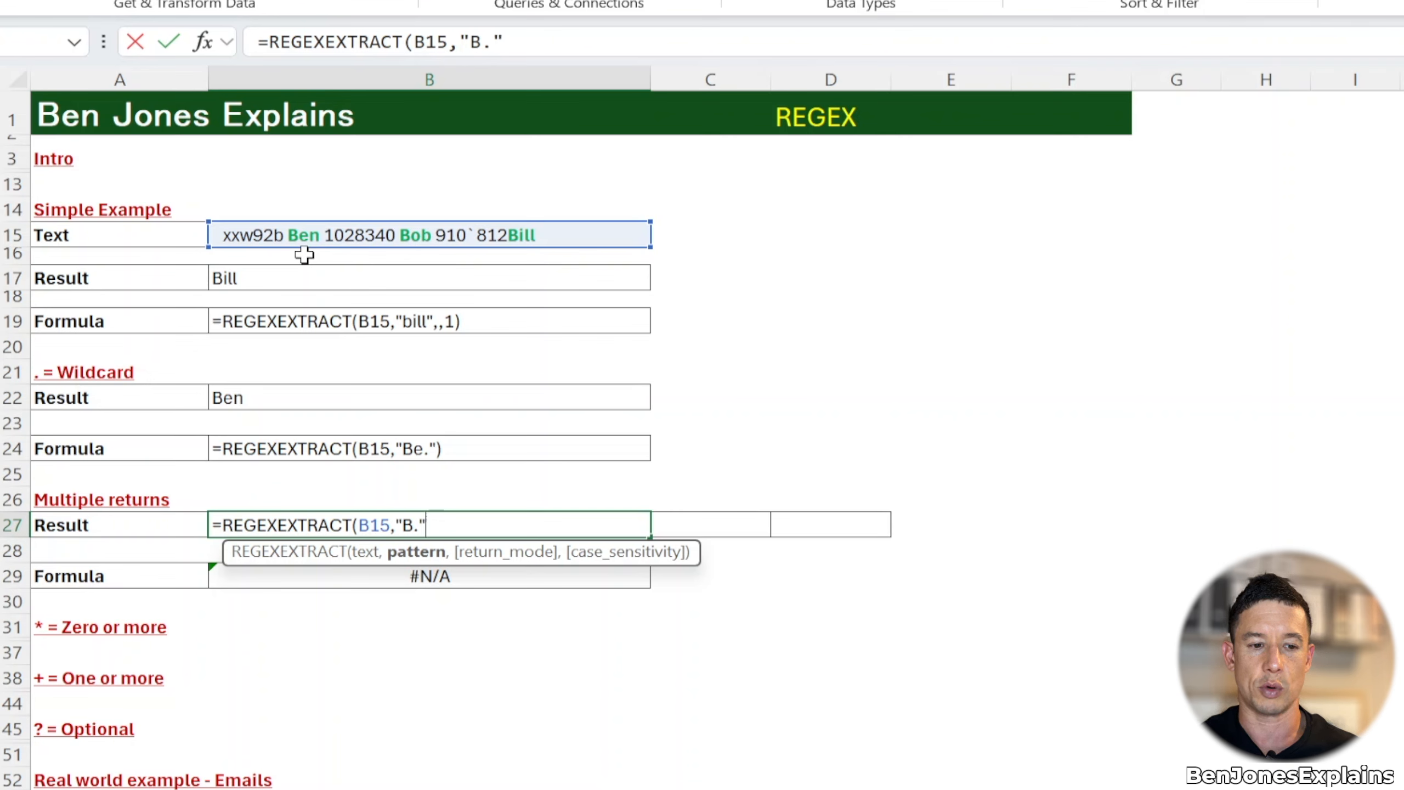
Step: Set the B27 formula's return mode to 1 (All matches) and complete the formula
{"action": "type", "text": ","}
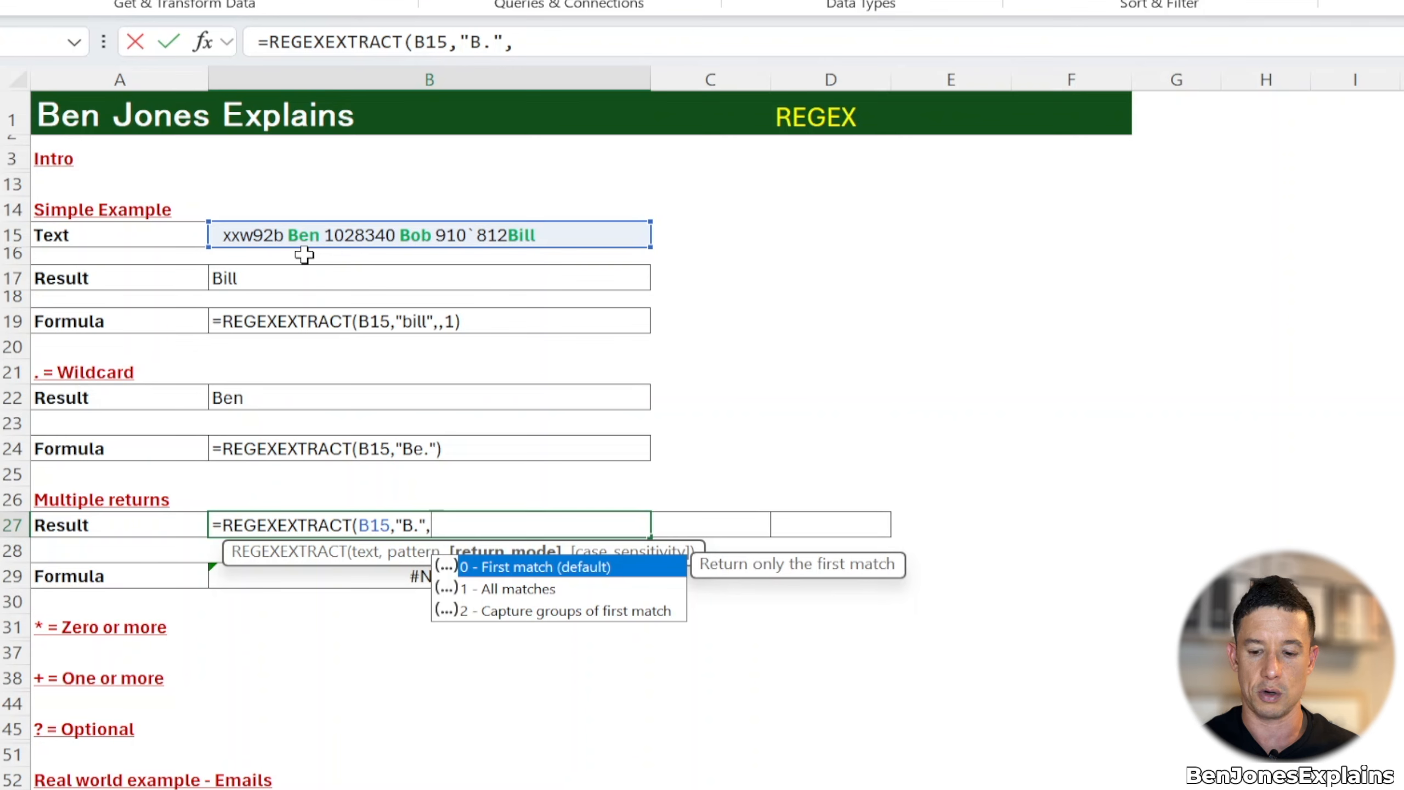
{"action": "key", "text": "Down"}
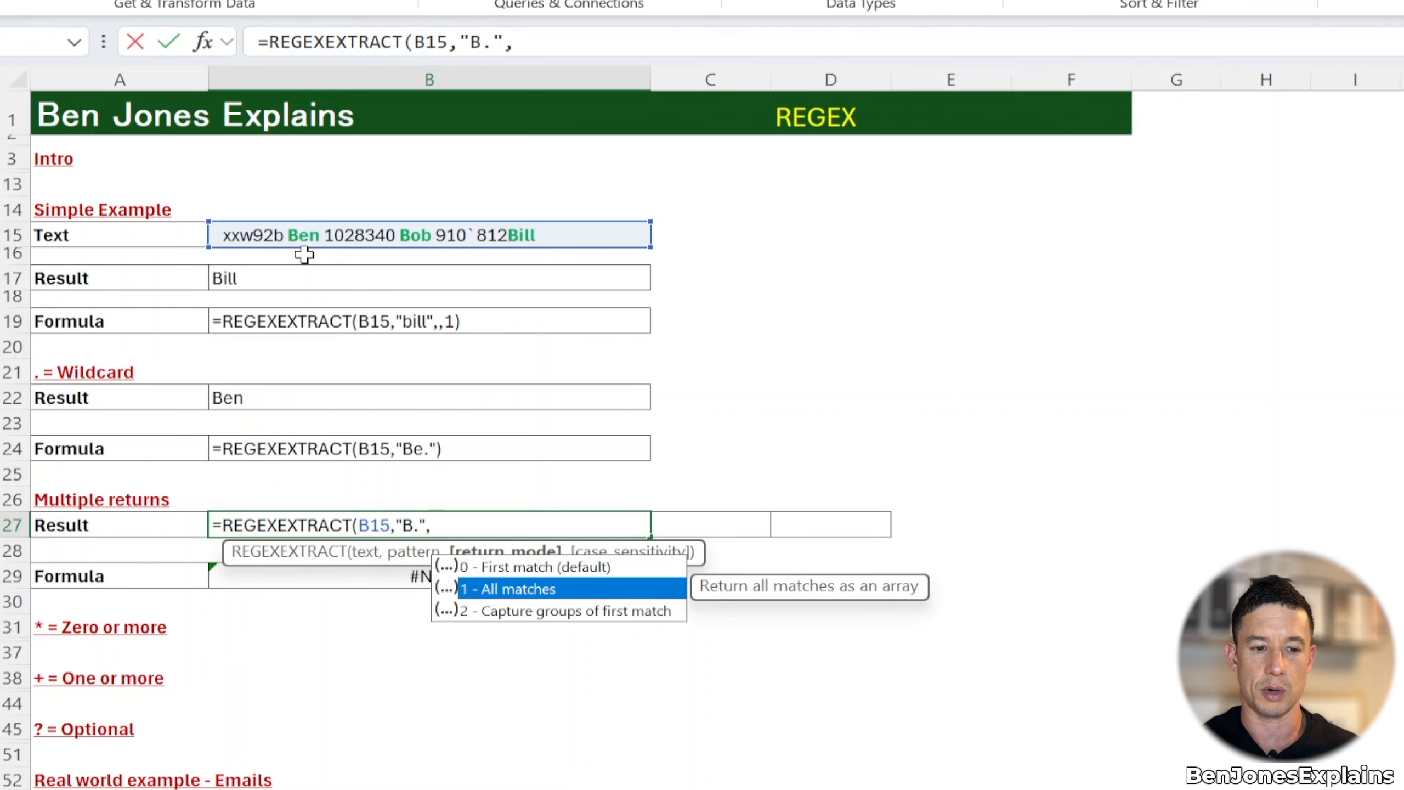
{"action": "key", "text": "Tab"}
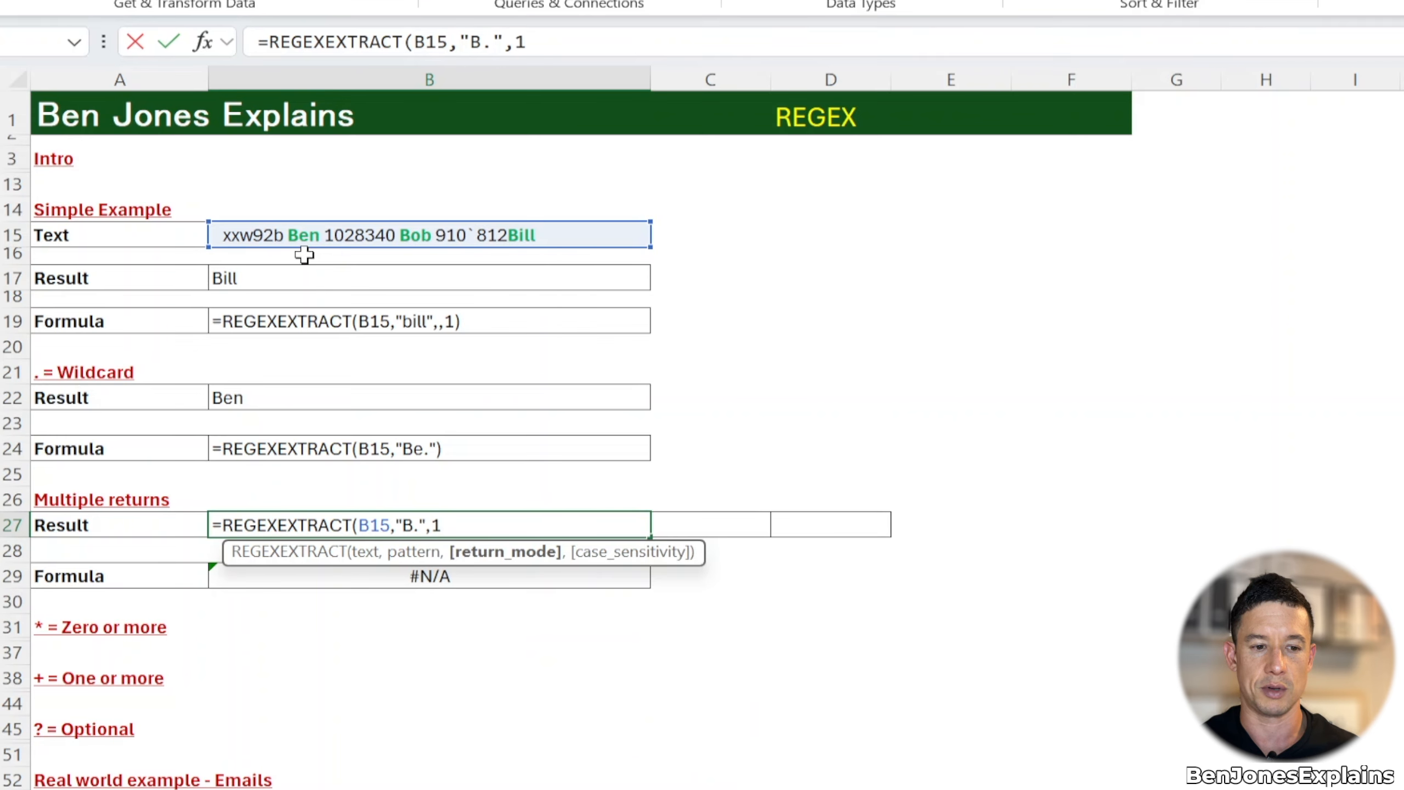
{"action": "type", "text": ")"}
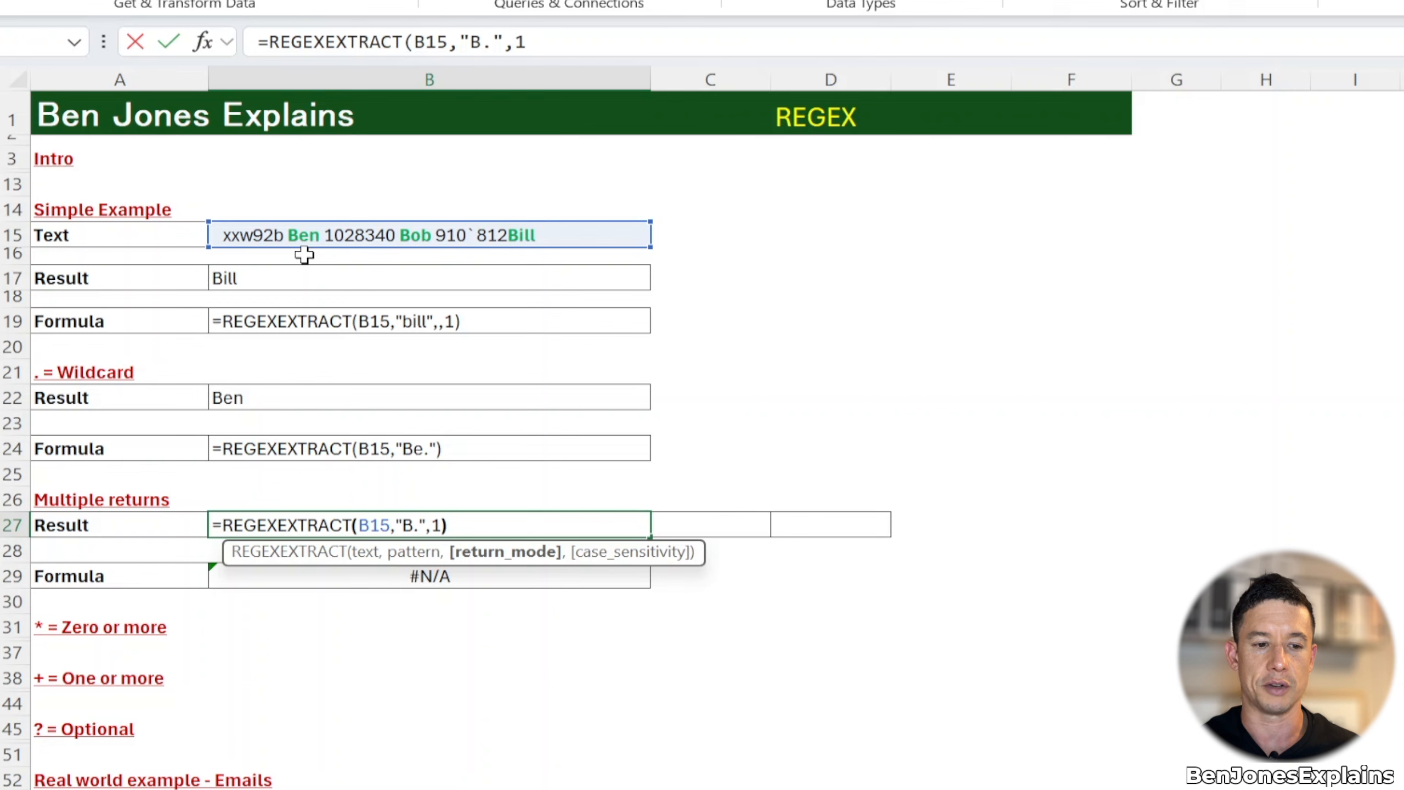
{"action": "key", "text": "Return"}
Step: Extend the pattern in the B27 formula to "B..." by adding two more wildcard dots
{"action": "left_click", "coordinate": [486, 524]}
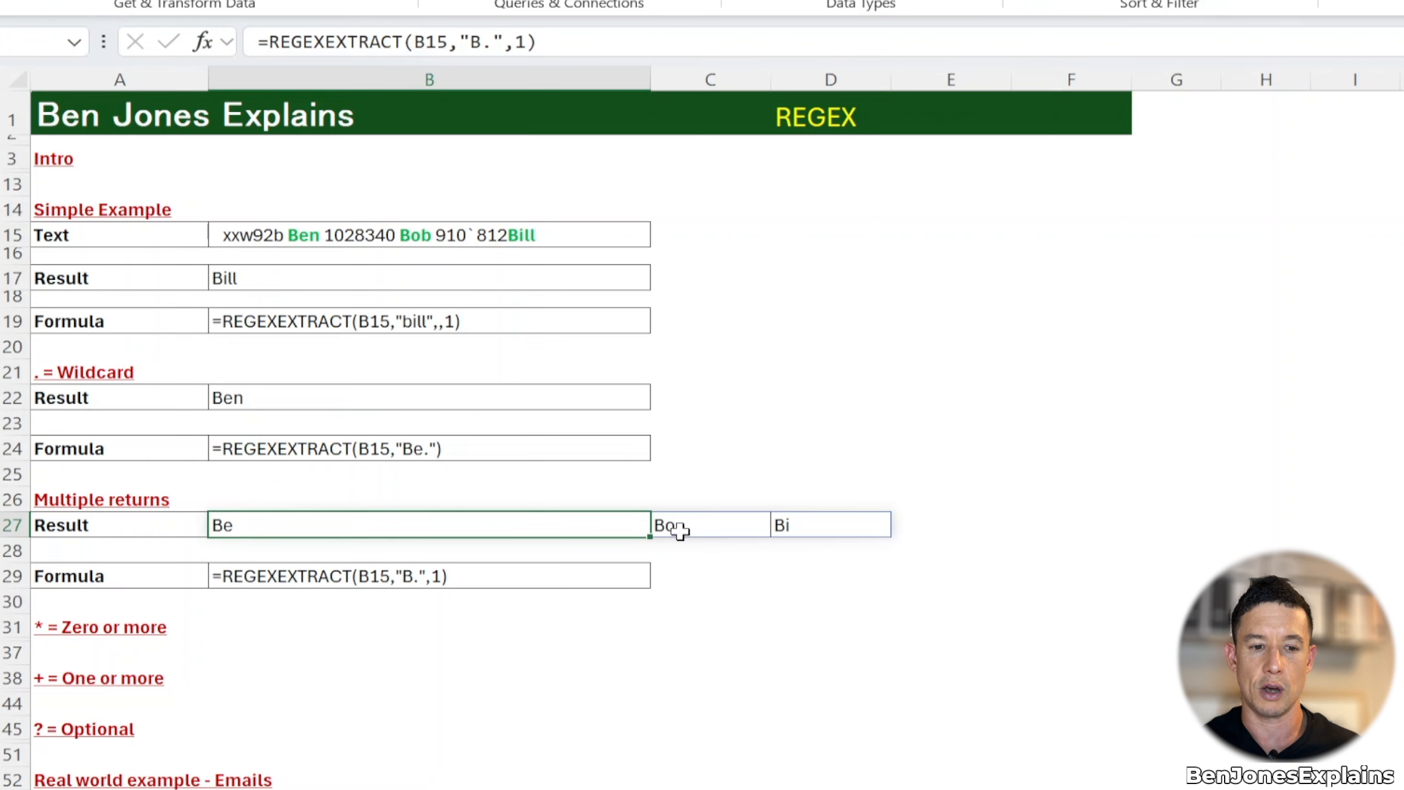
{"action": "left_click", "coordinate": [497, 41]}
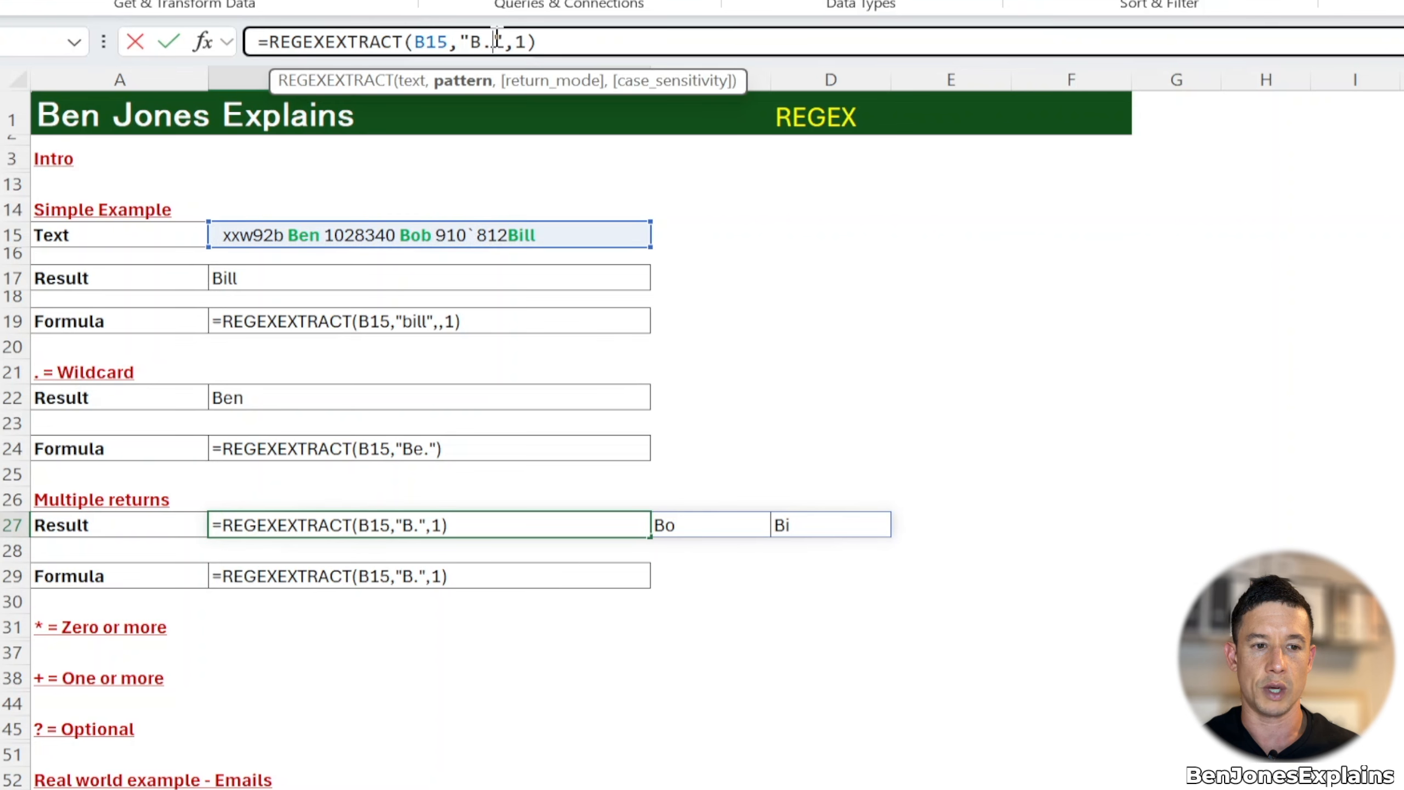
{"action": "type", "text": ".."}
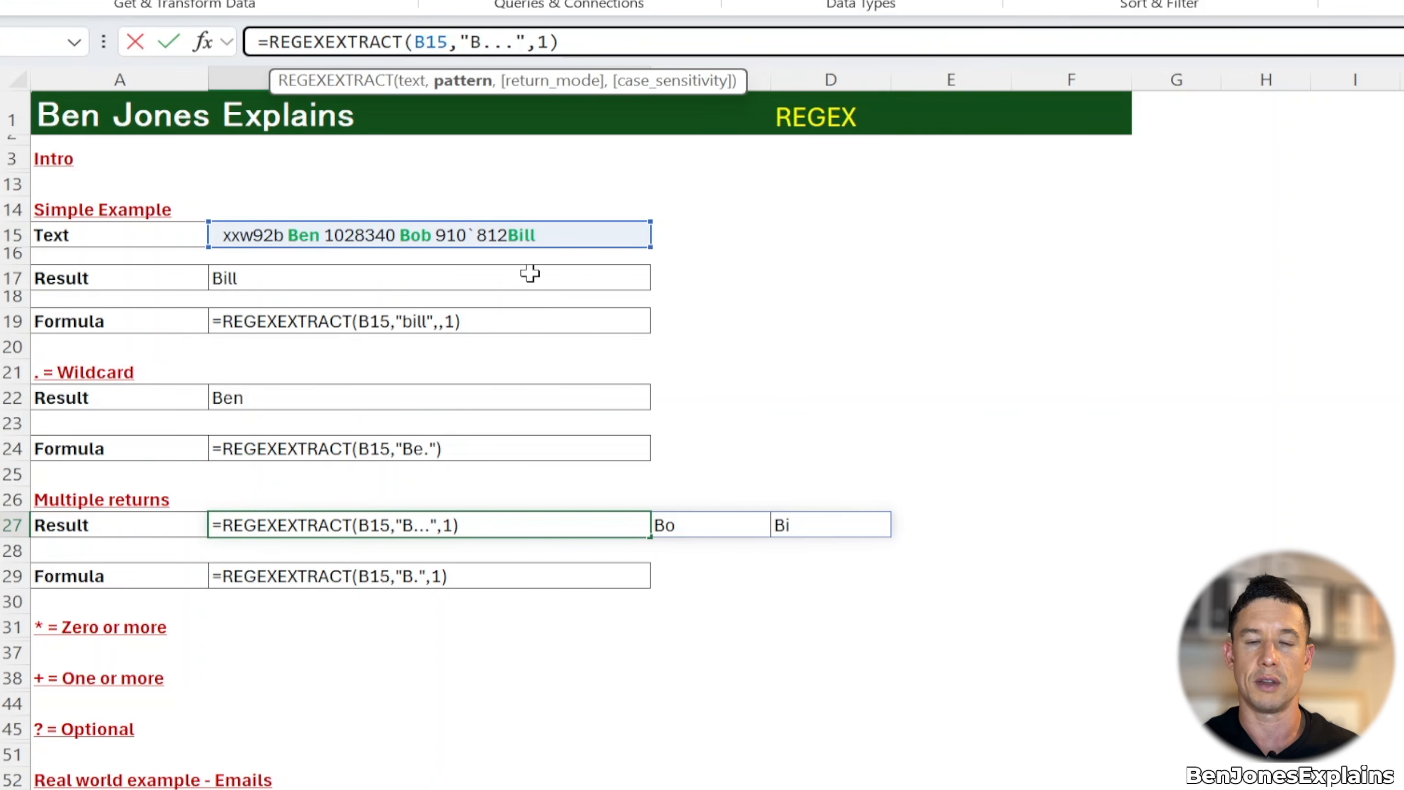
{"action": "key", "text": "Return"}
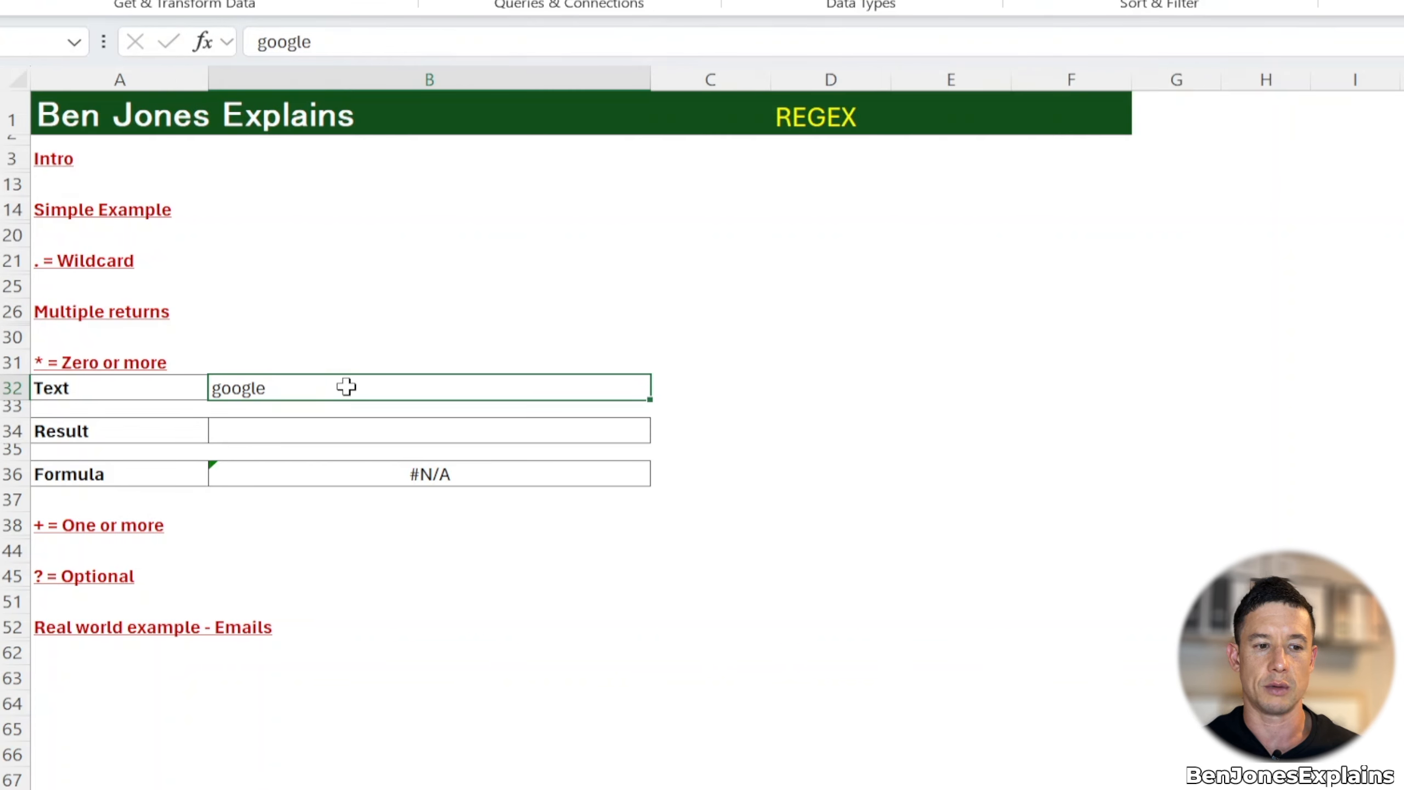
Step: Enter =REGEXEXTRACT(B32,"go*gle") in B34 as the Zero or more section's result
{"action": "left_click", "coordinate": [326, 424]}
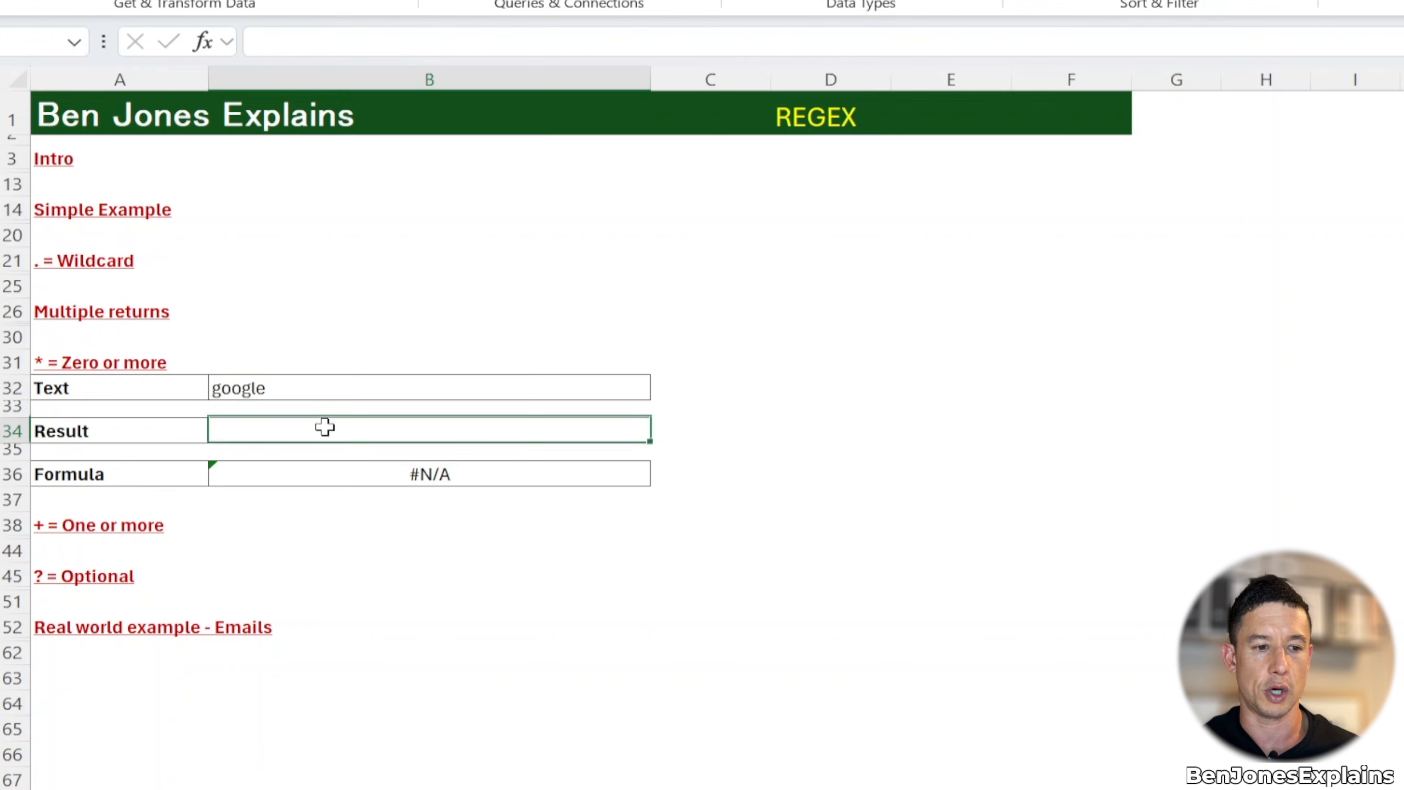
{"action": "type", "text": "=reg"}
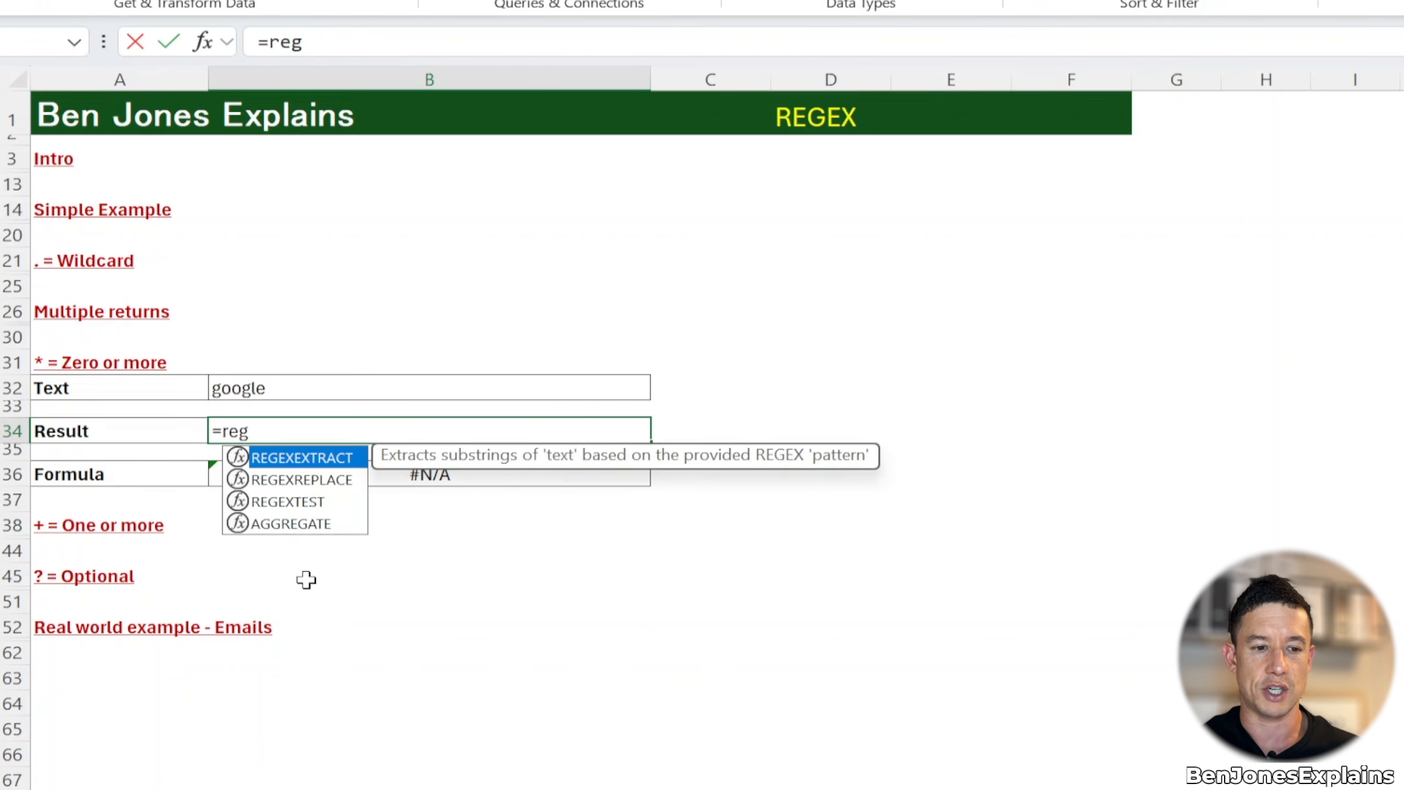
{"action": "key", "text": "Tab"}
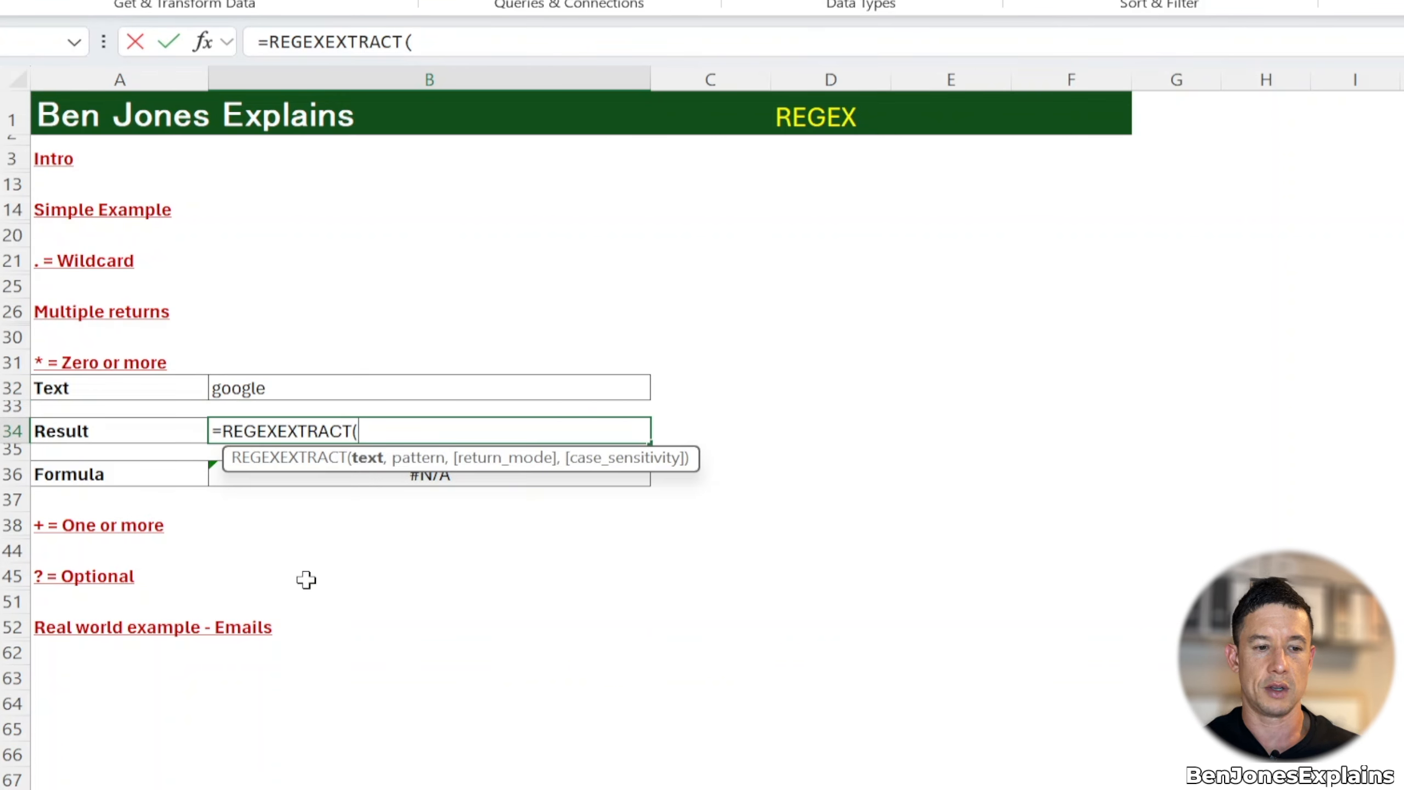
{"action": "left_click", "coordinate": [367, 385]}
{"action": "type", "text": ","}
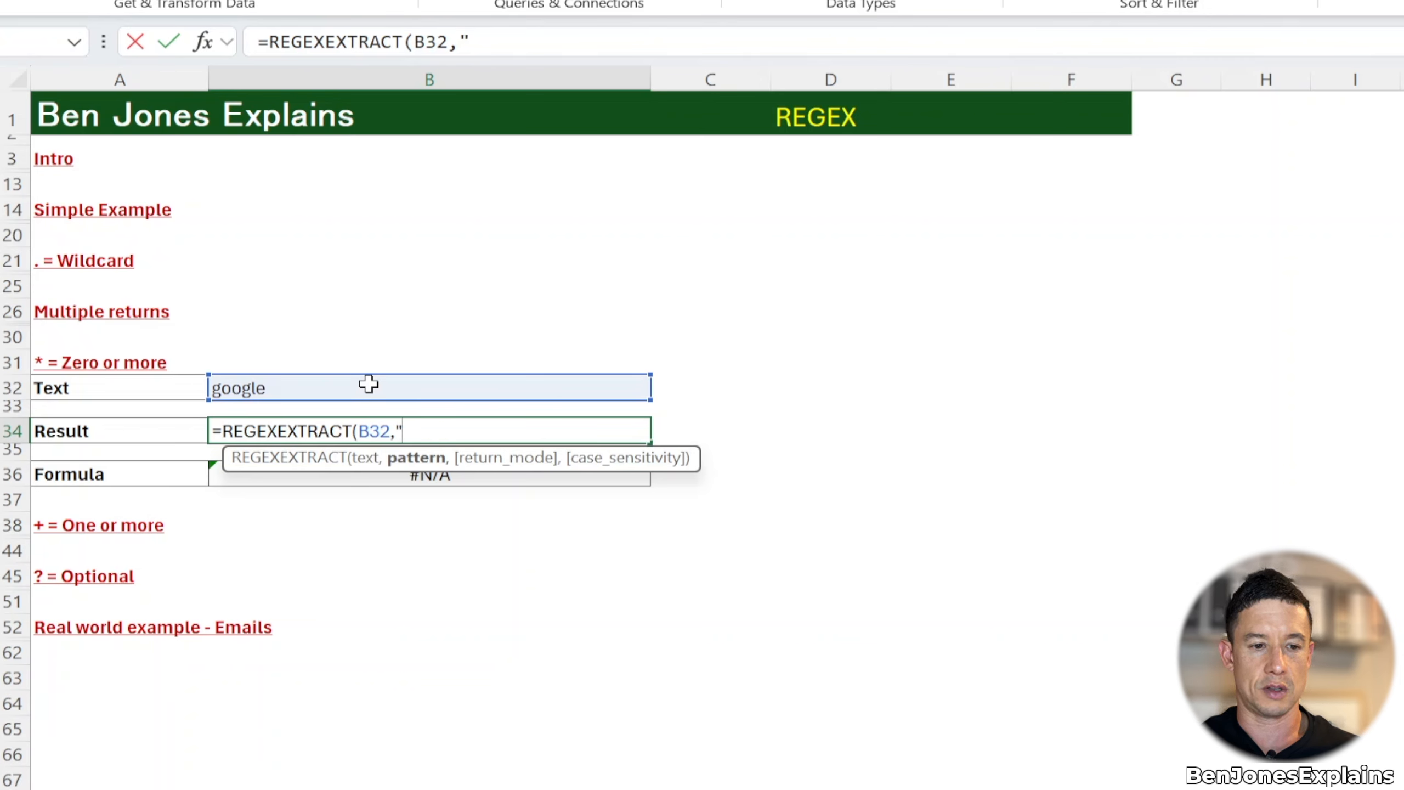
{"action": "type", "text": "g"}
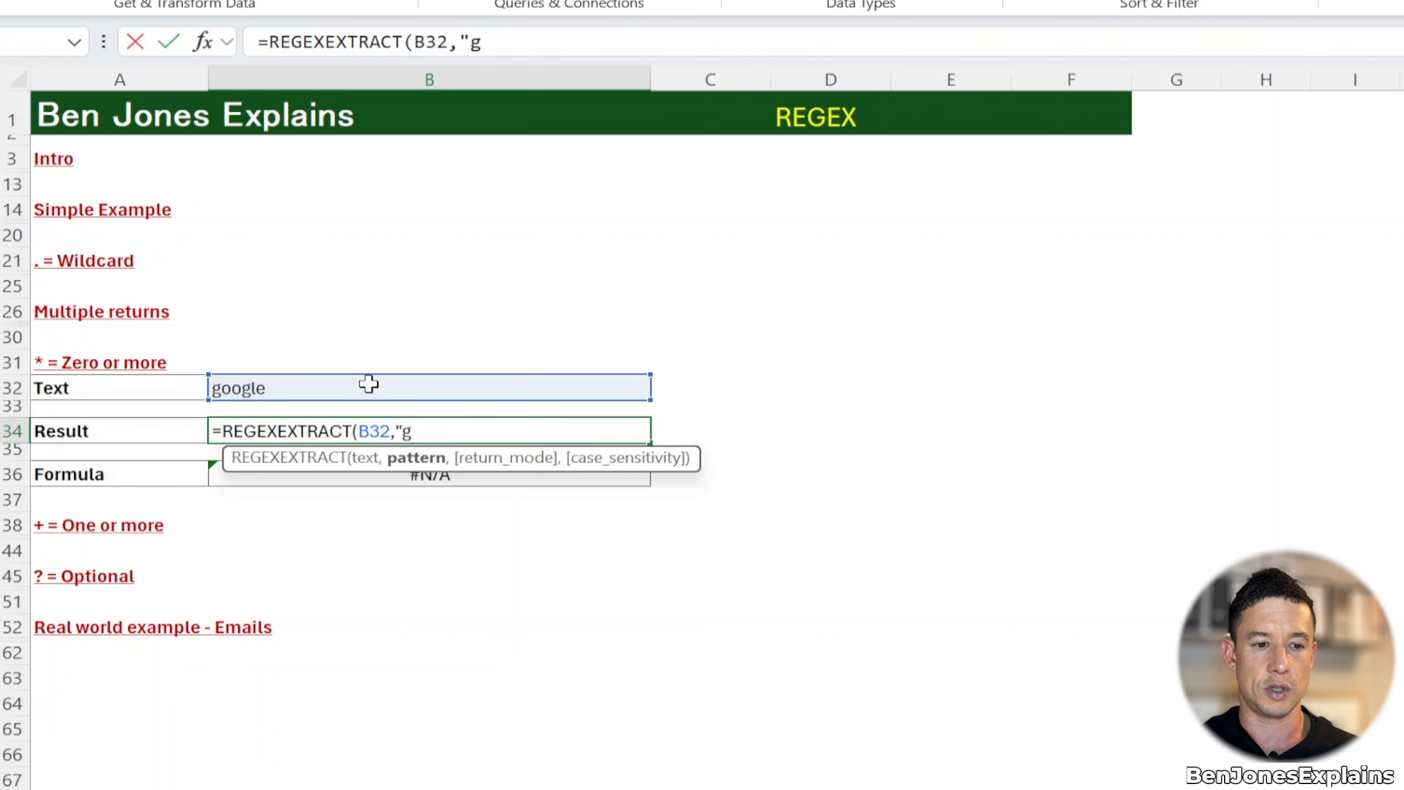
{"action": "type", "text": "o*"}
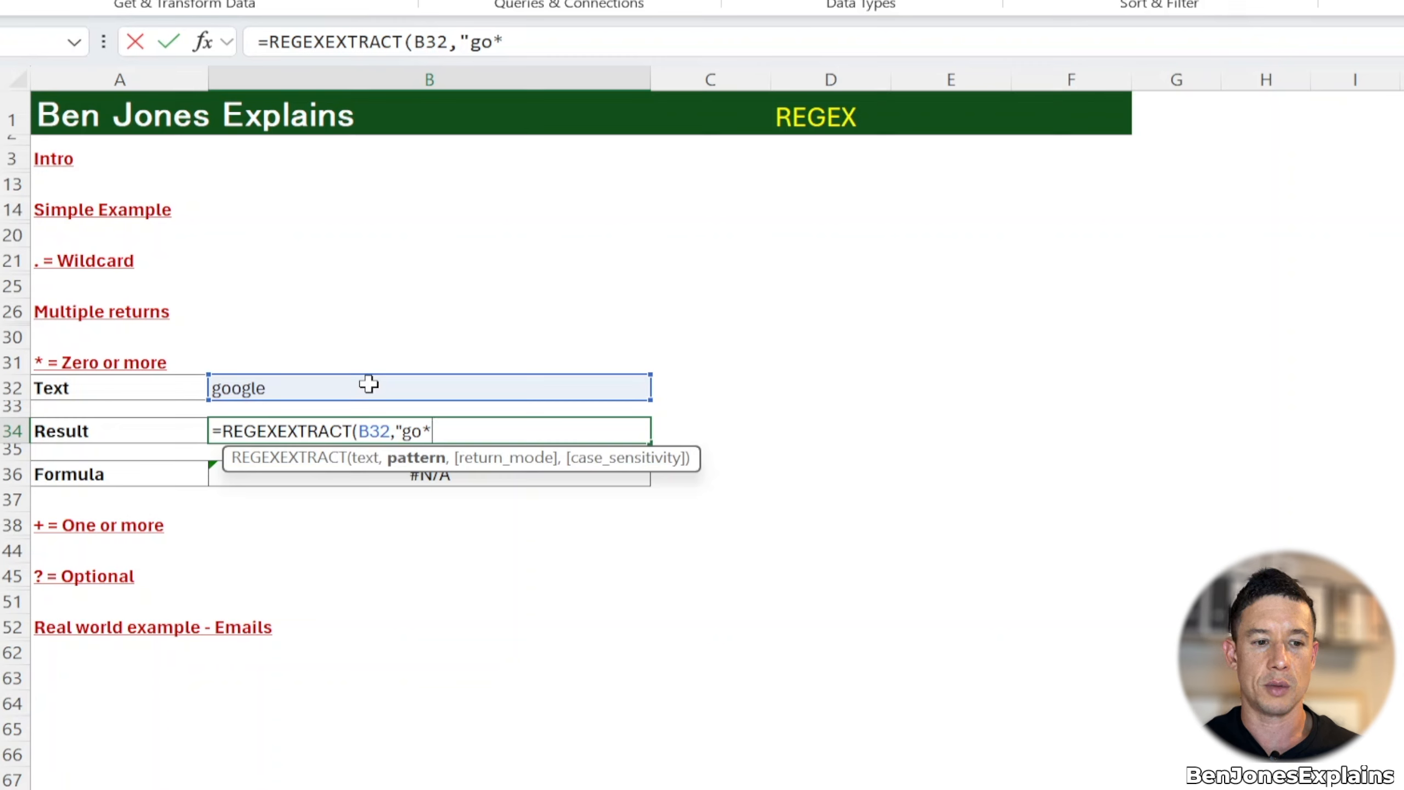
{"action": "type", "text": "gle"}
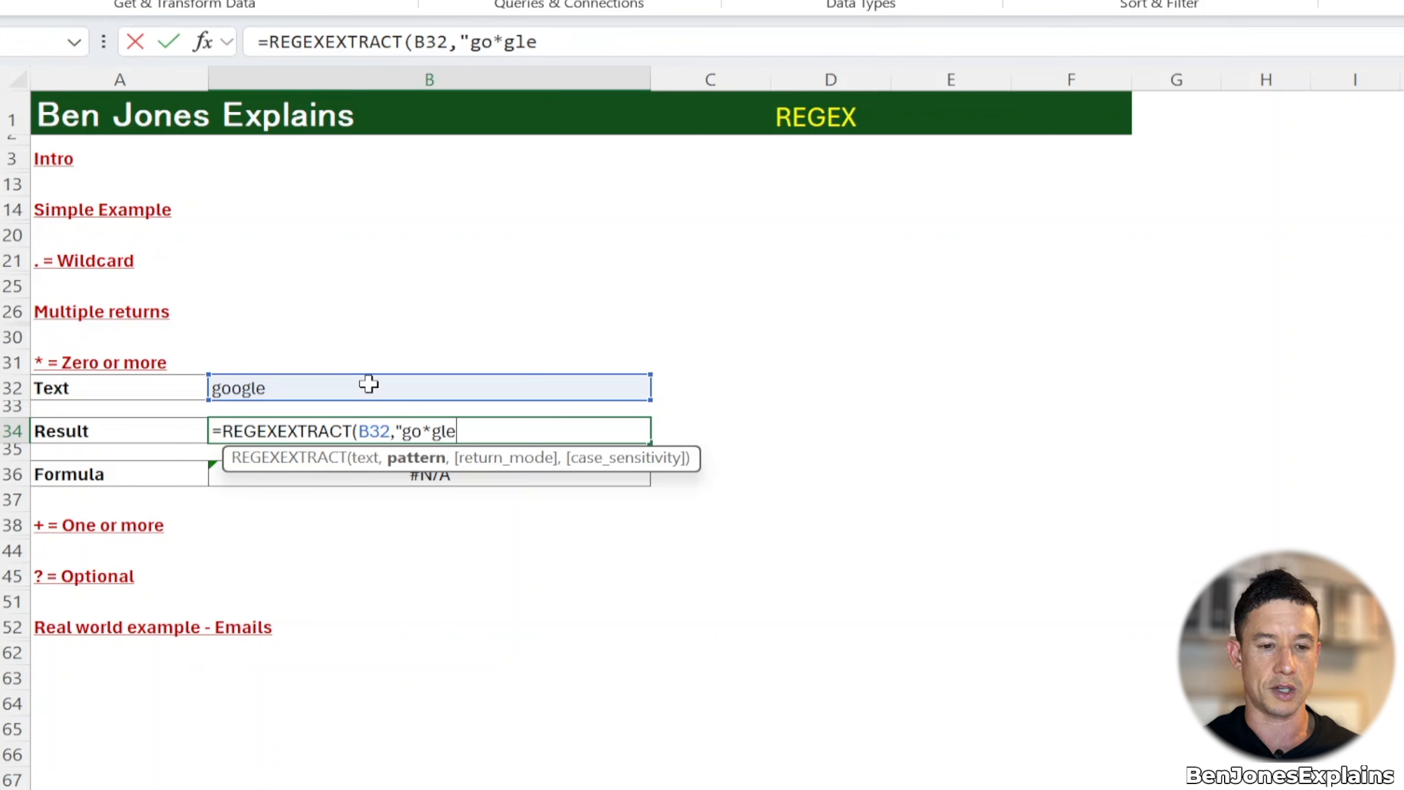
{"action": "type", "text": "\")"}
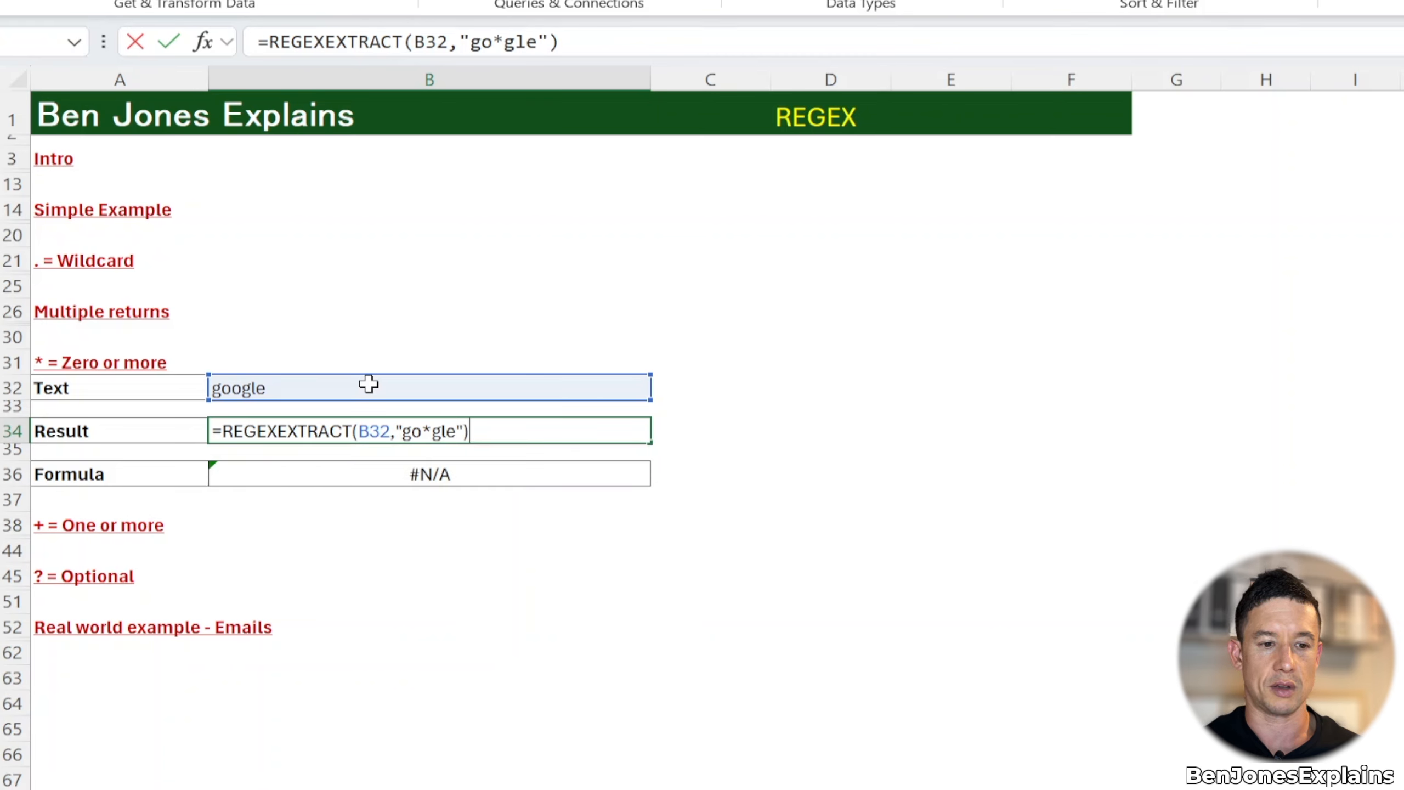
{"action": "key", "text": "Return"}
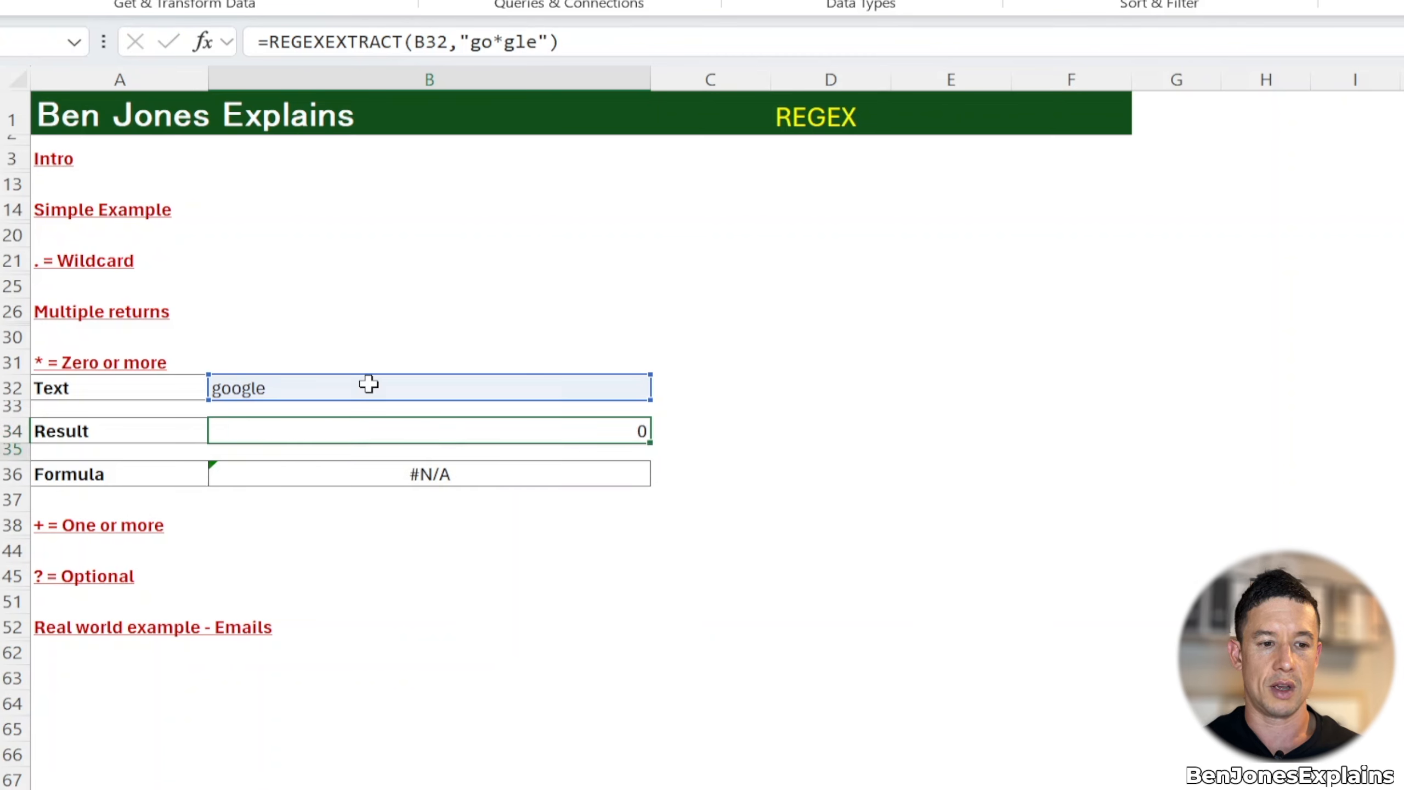
{"action": "left_click", "coordinate": [348, 431]}
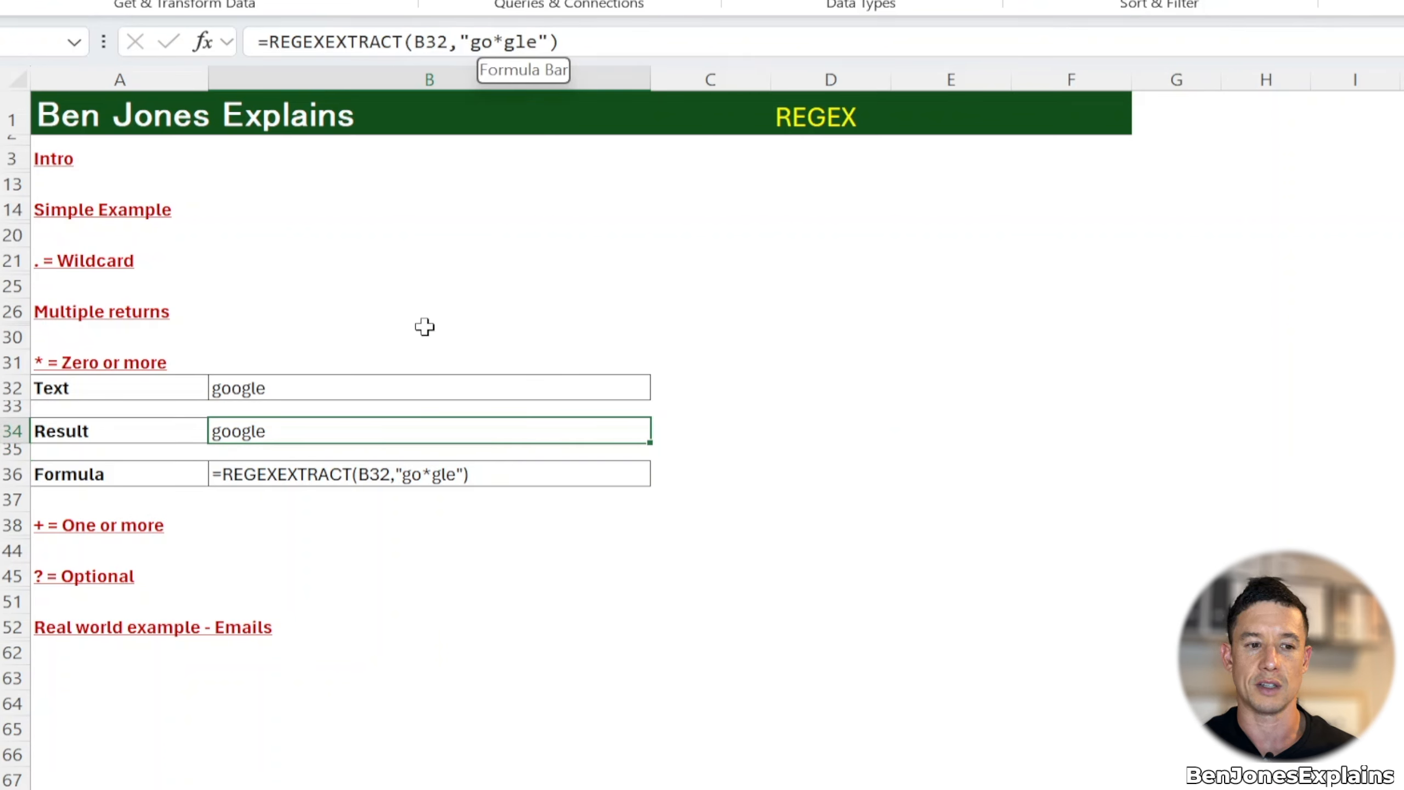
Step: Insert a long run of extra o's after "go" in the sample word google in B32
{"action": "left_click", "coordinate": [278, 388]}
{"action": "left_click", "coordinate": [284, 42]}
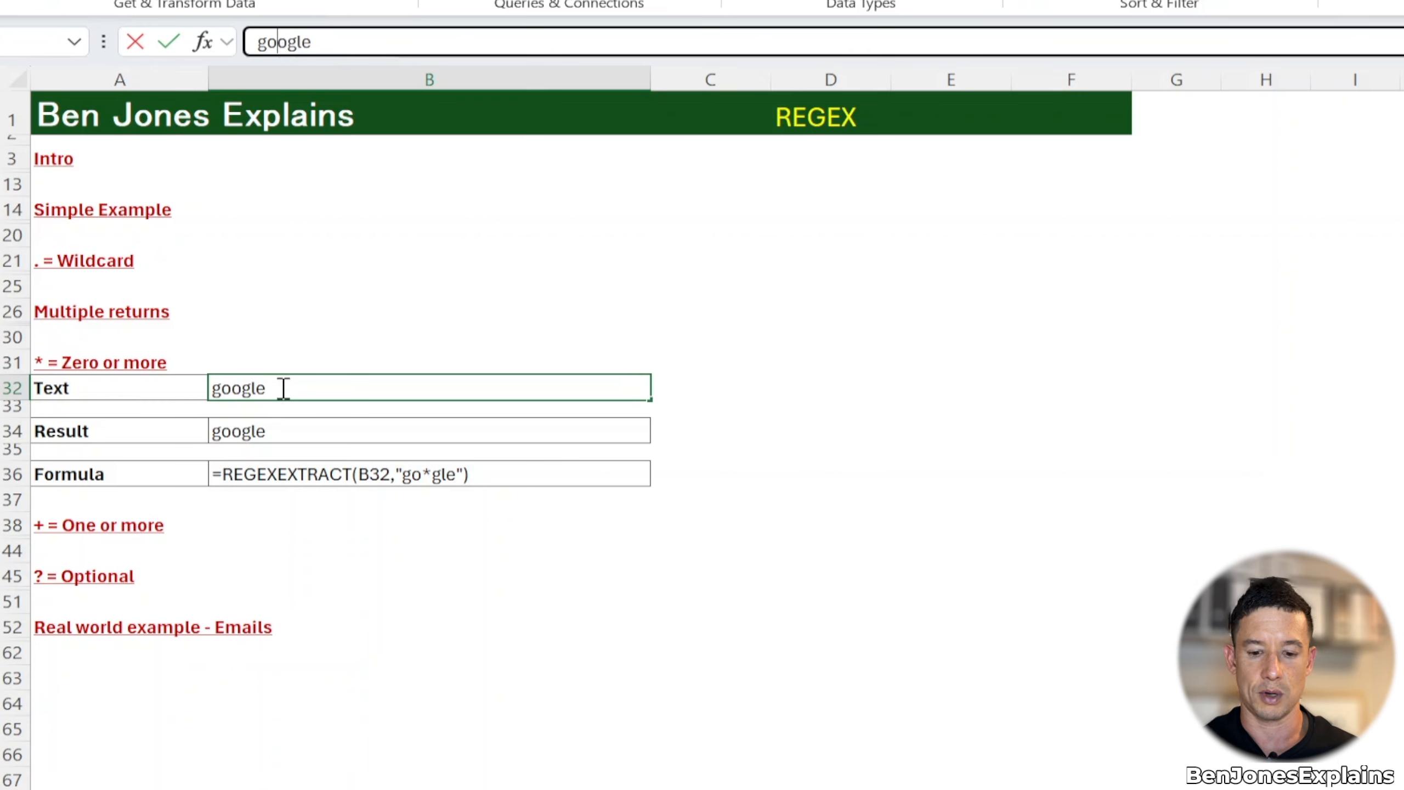
{"action": "type", "text": "ooooooooo"}
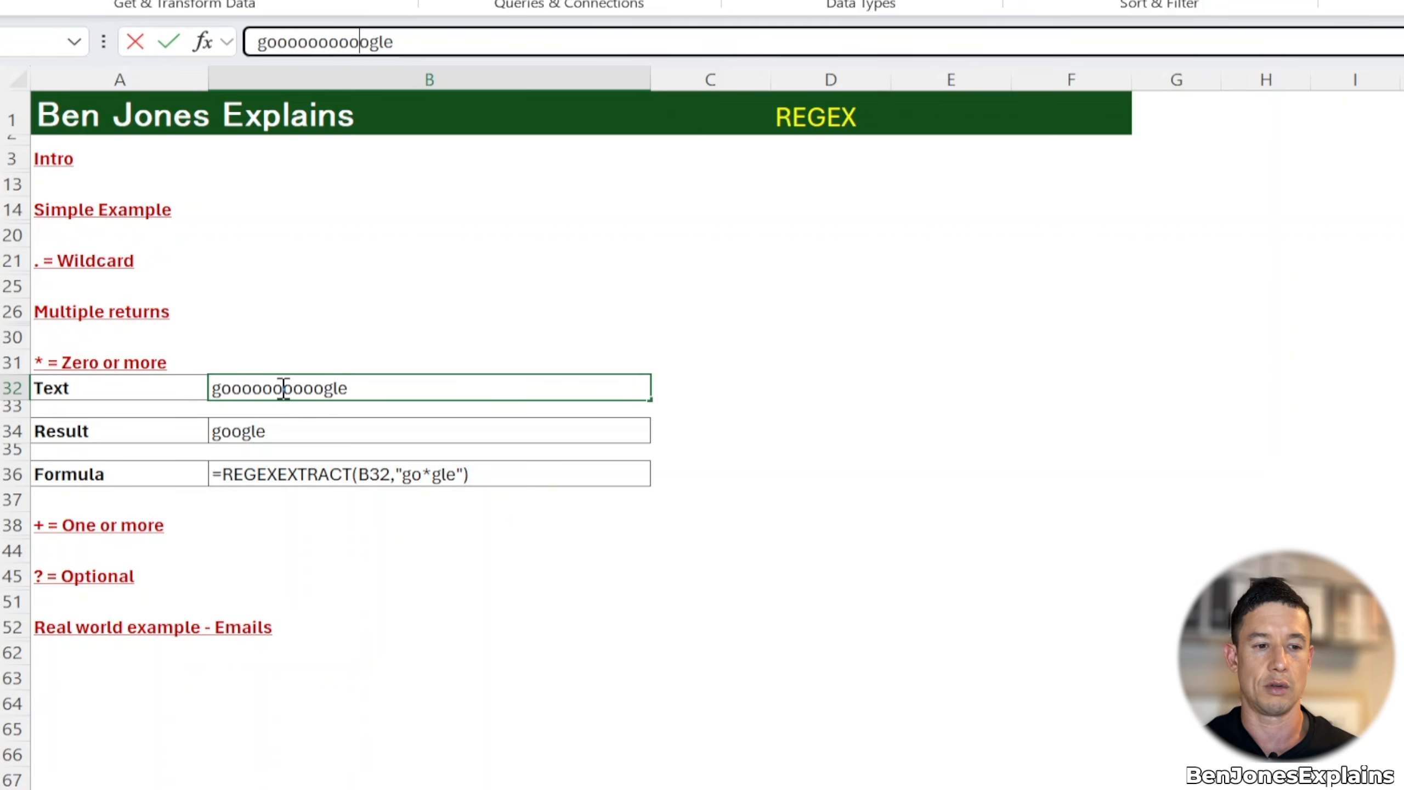
{"action": "key", "text": "Return"}
{"action": "key", "text": "Down"}
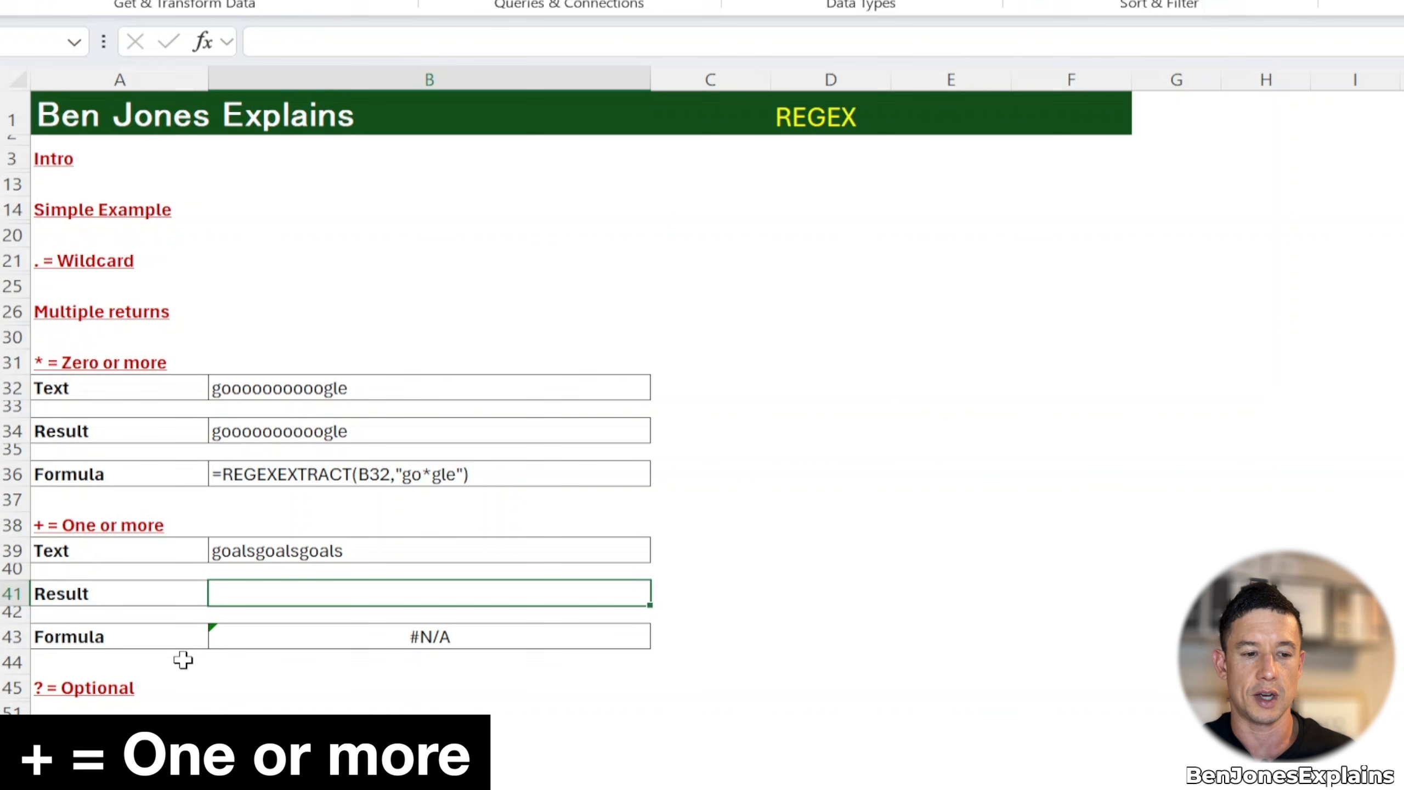
Step: Enter =REGEXEXTRACT(B39,"goals+") in B41 as the One or more section's result
{"action": "left_click", "coordinate": [272, 551]}
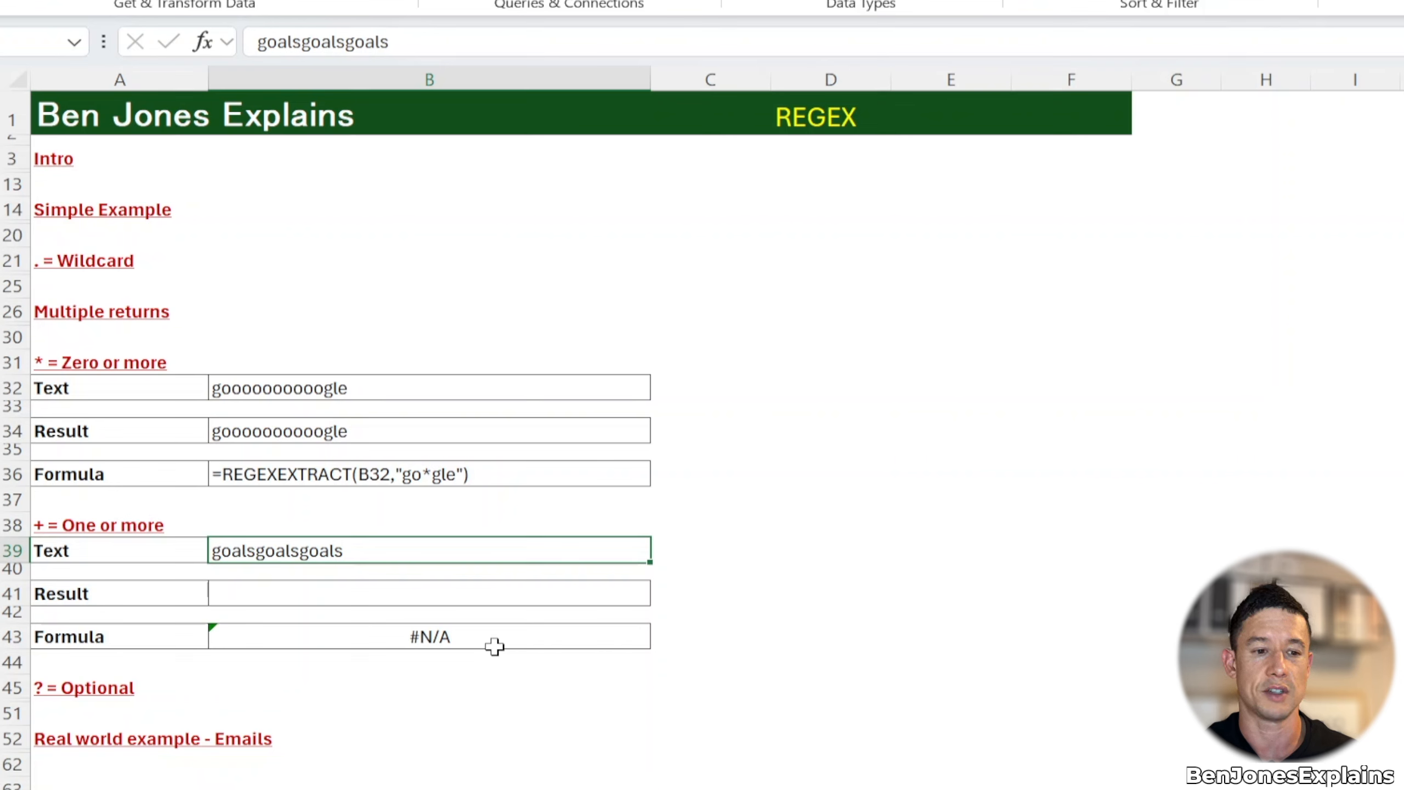
{"action": "key", "text": "Down"}
{"action": "key", "text": "Down"}
{"action": "type", "text": "=reg"}
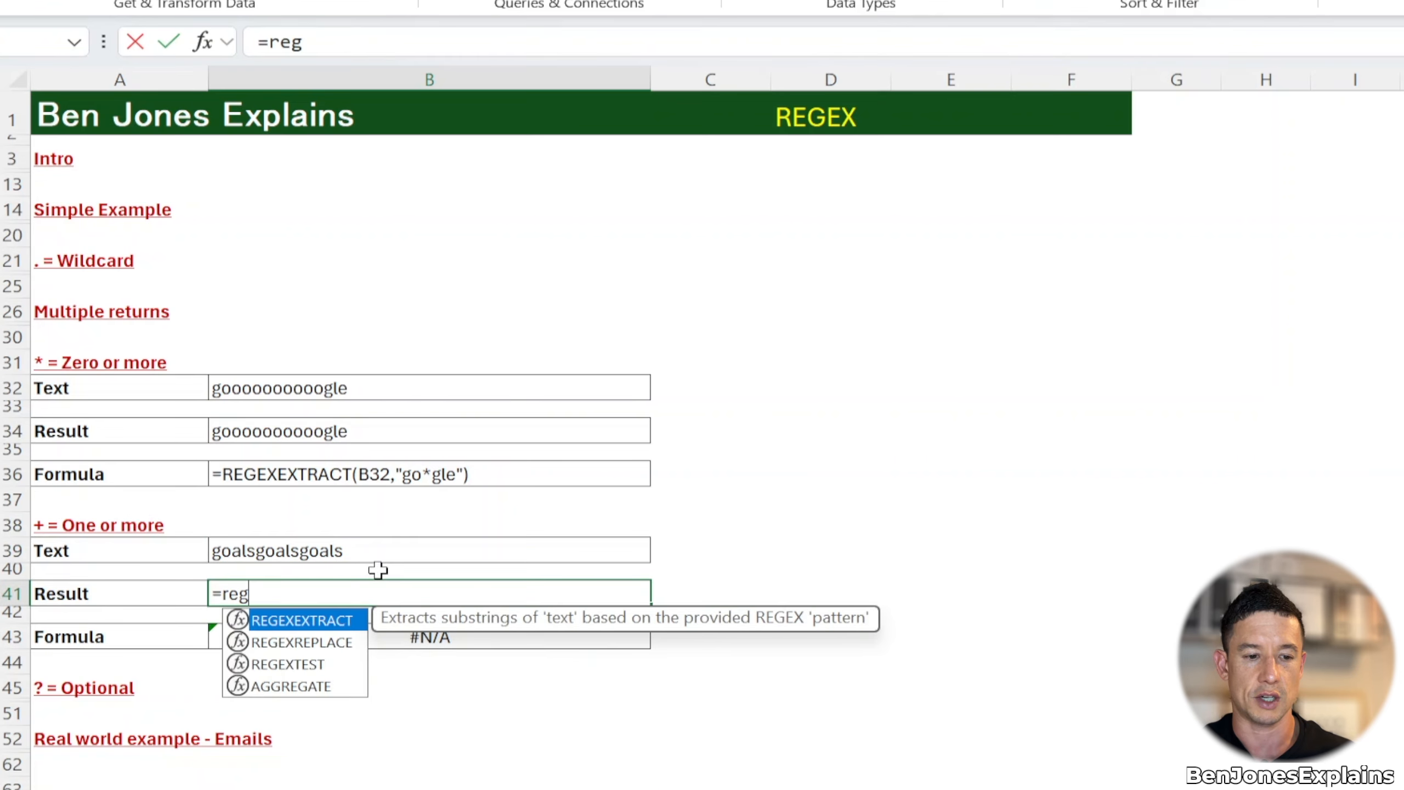
{"action": "key", "text": "Tab"}
{"action": "left_click", "coordinate": [407, 534]}
{"action": "left_click", "coordinate": [407, 550]}
{"action": "type", "text": ","}
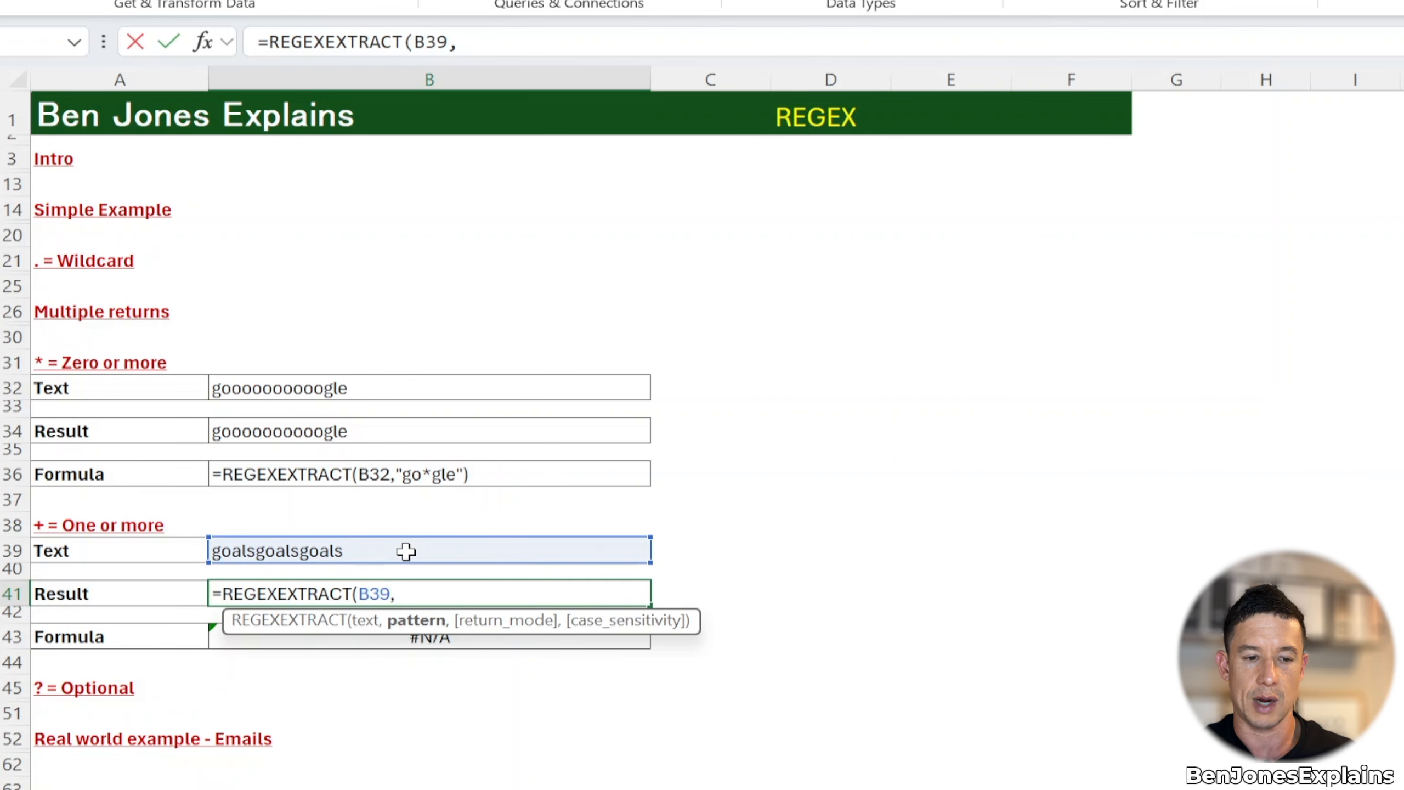
{"action": "type", "text": "\"goals"}
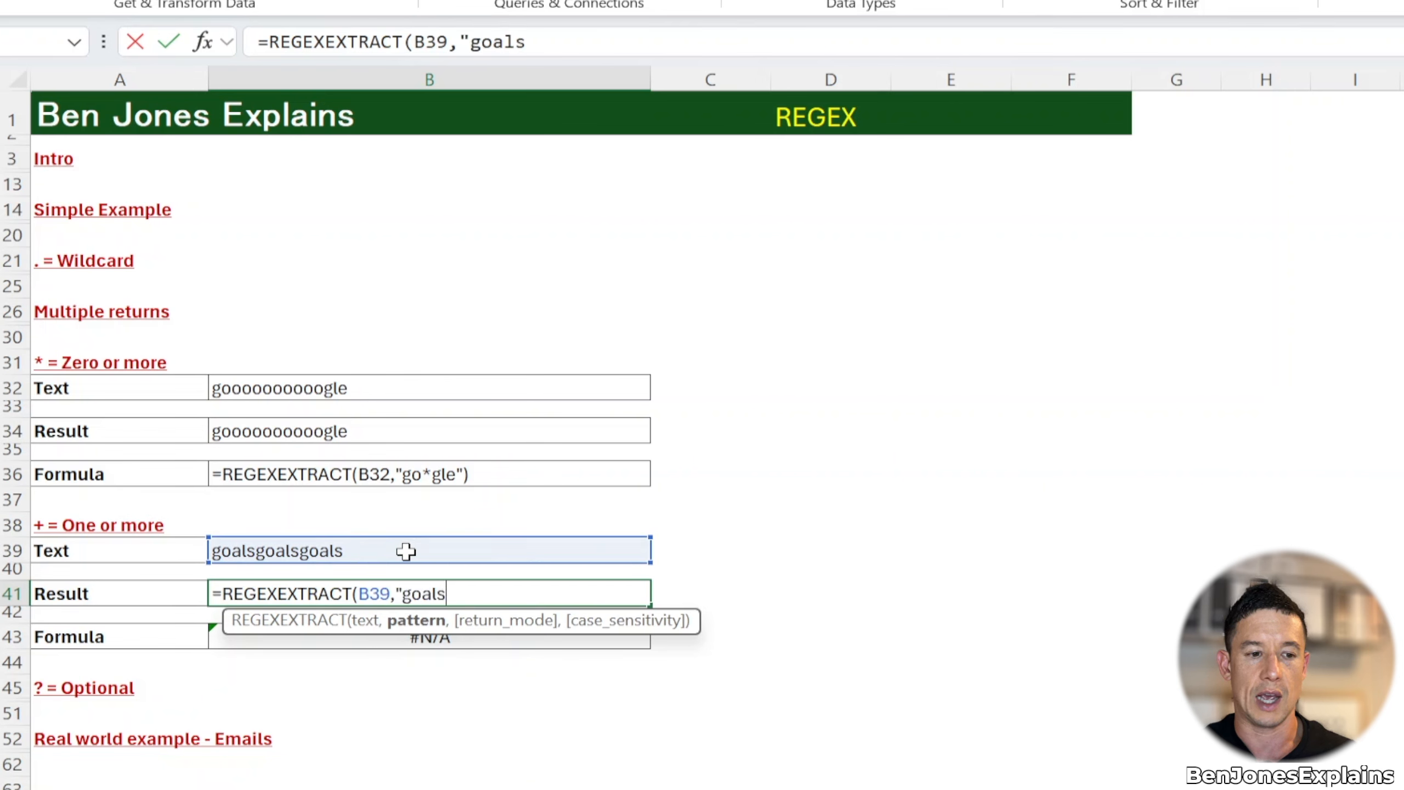
{"action": "type", "text": "+"}
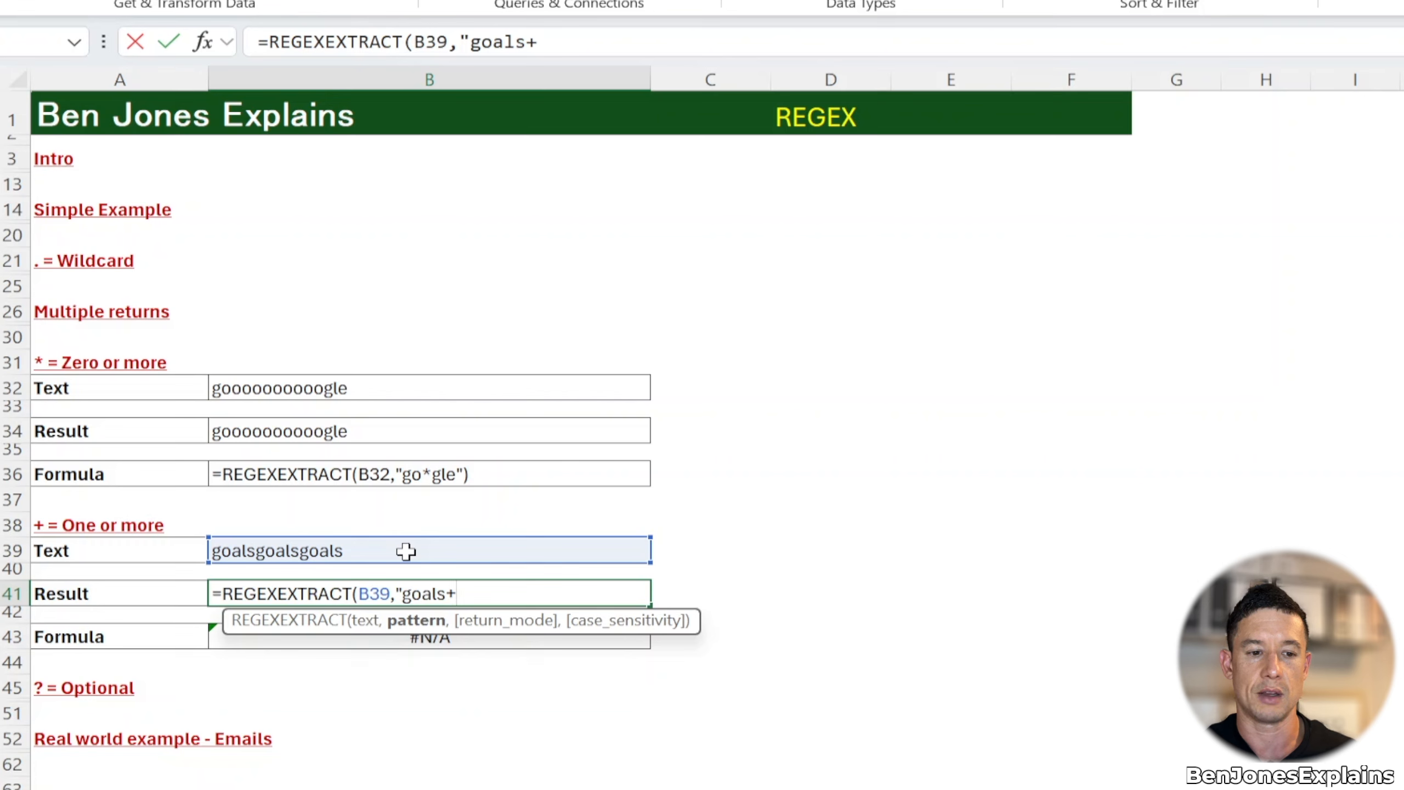
{"action": "type", "text": "\""}
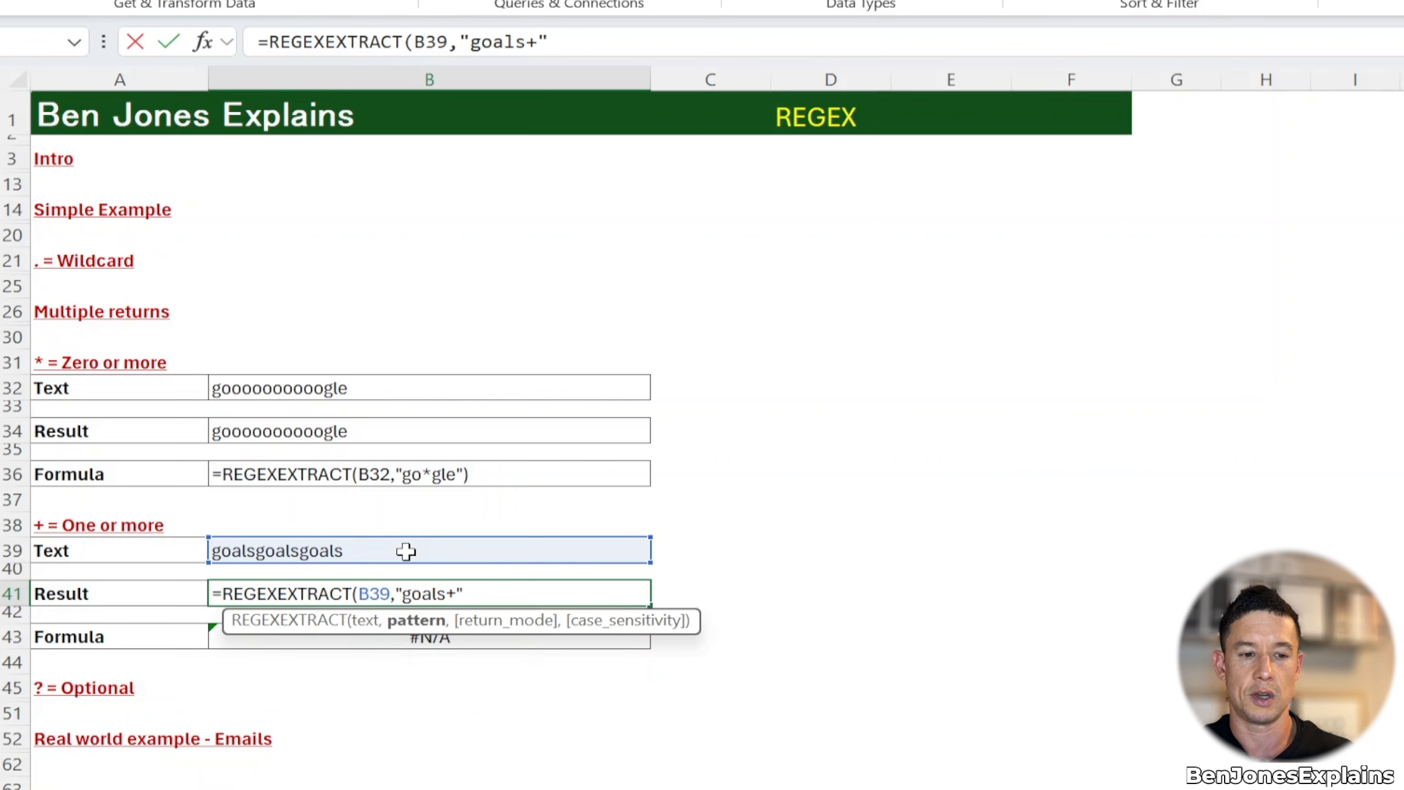
{"action": "type", "text": ")"}
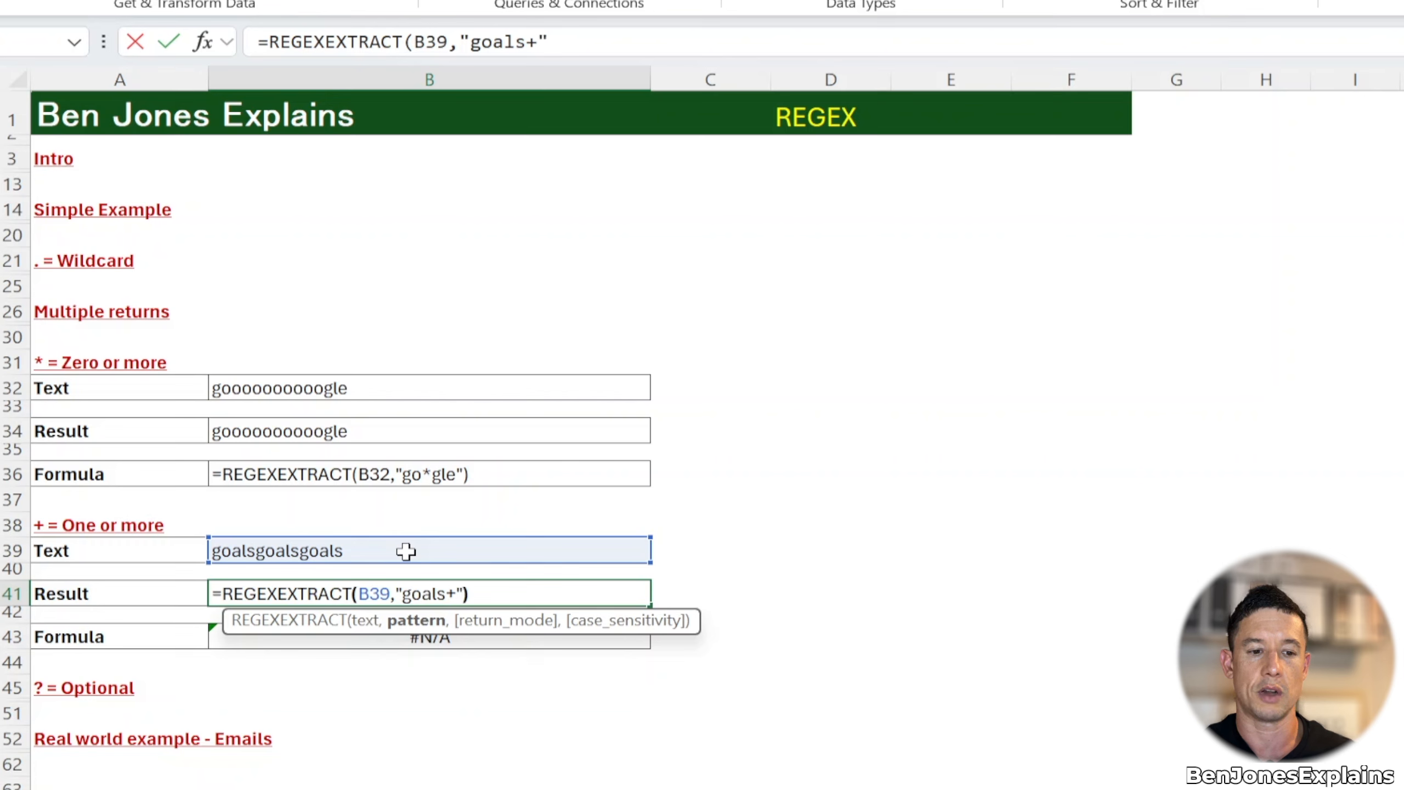
{"action": "key", "text": "Return"}
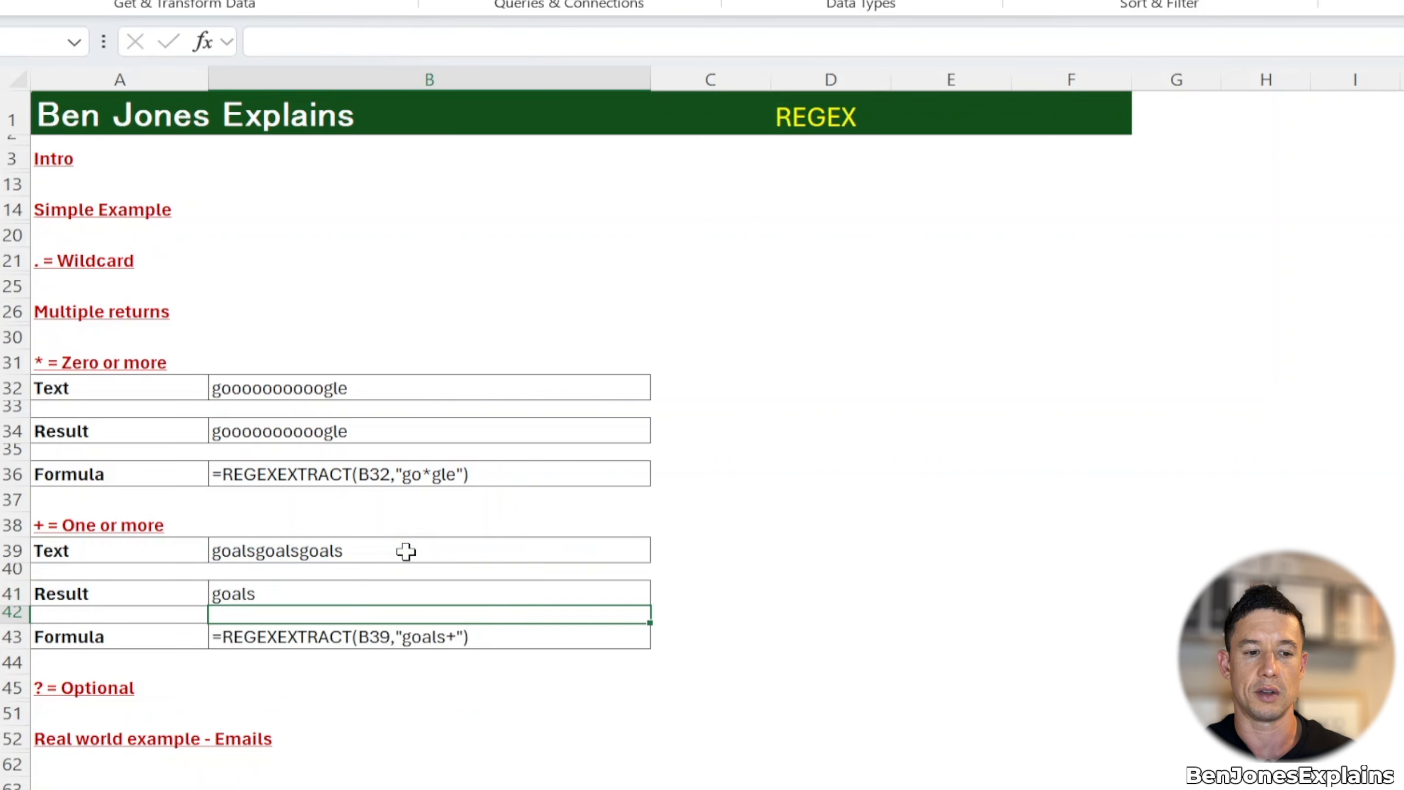
{"action": "left_click", "coordinate": [347, 596]}
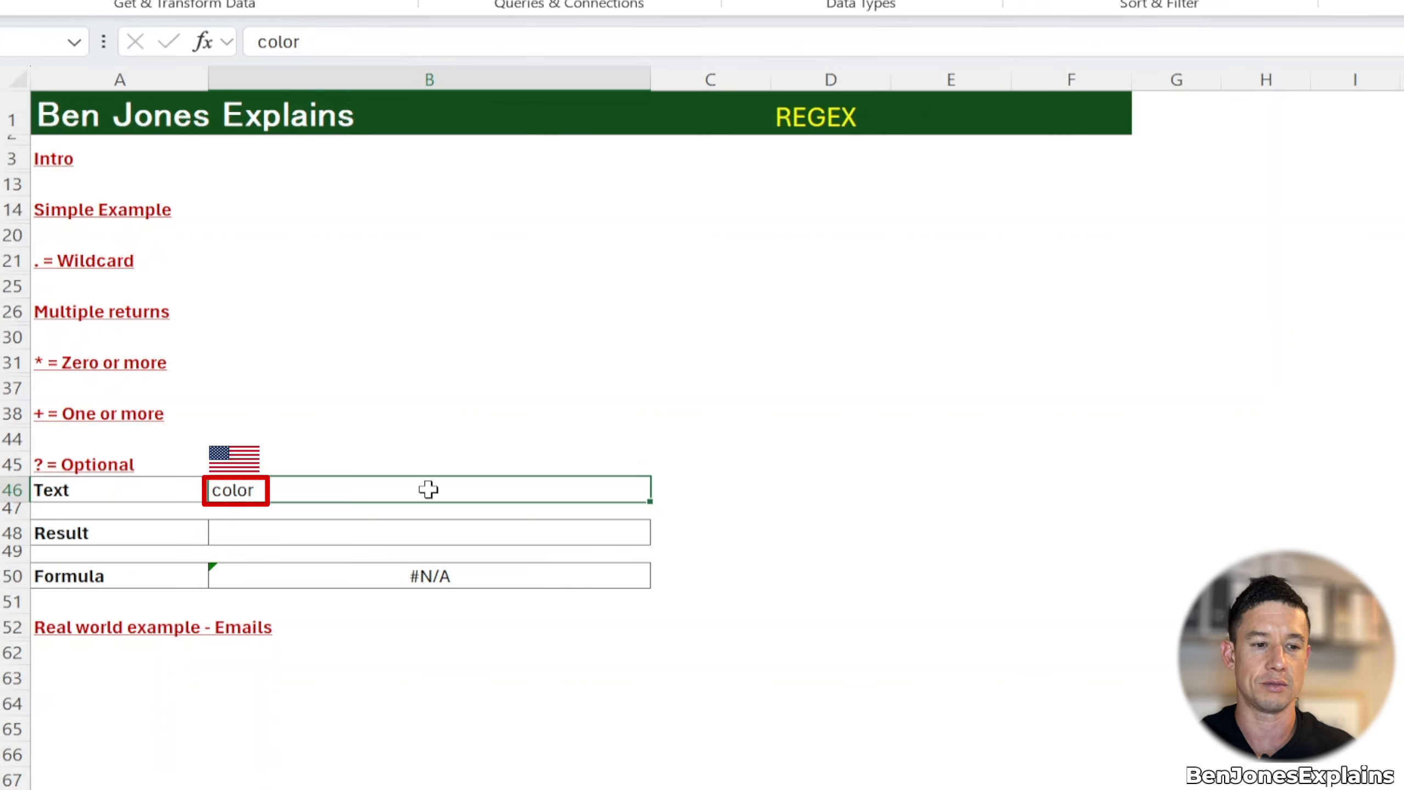
Step: Add "/ colour" after the word color in the Optional section's sample text in B46
{"action": "double_click", "coordinate": [279, 495]}
{"action": "type", "text": "/ colour"}
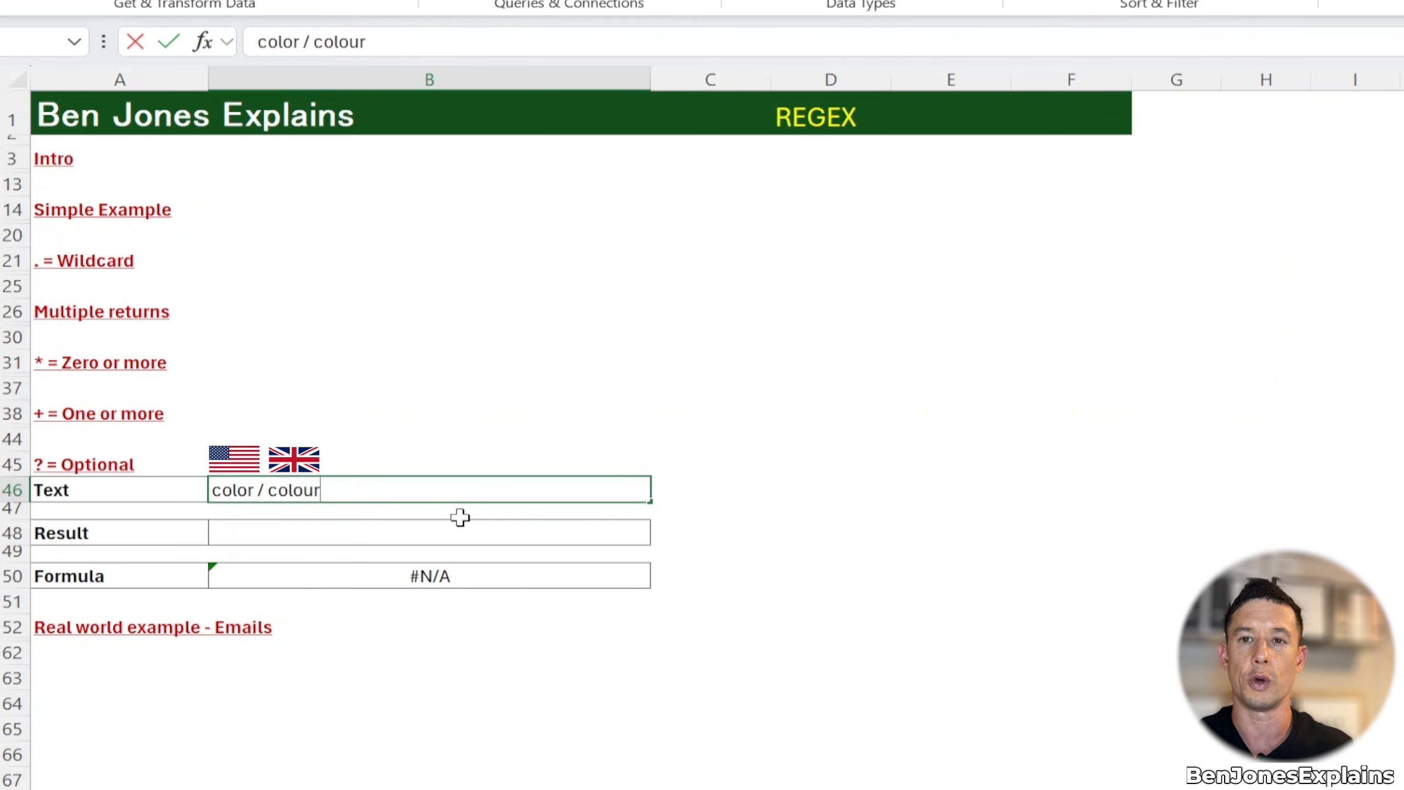
{"action": "key", "text": "Return"}
{"action": "key", "text": "Up"}
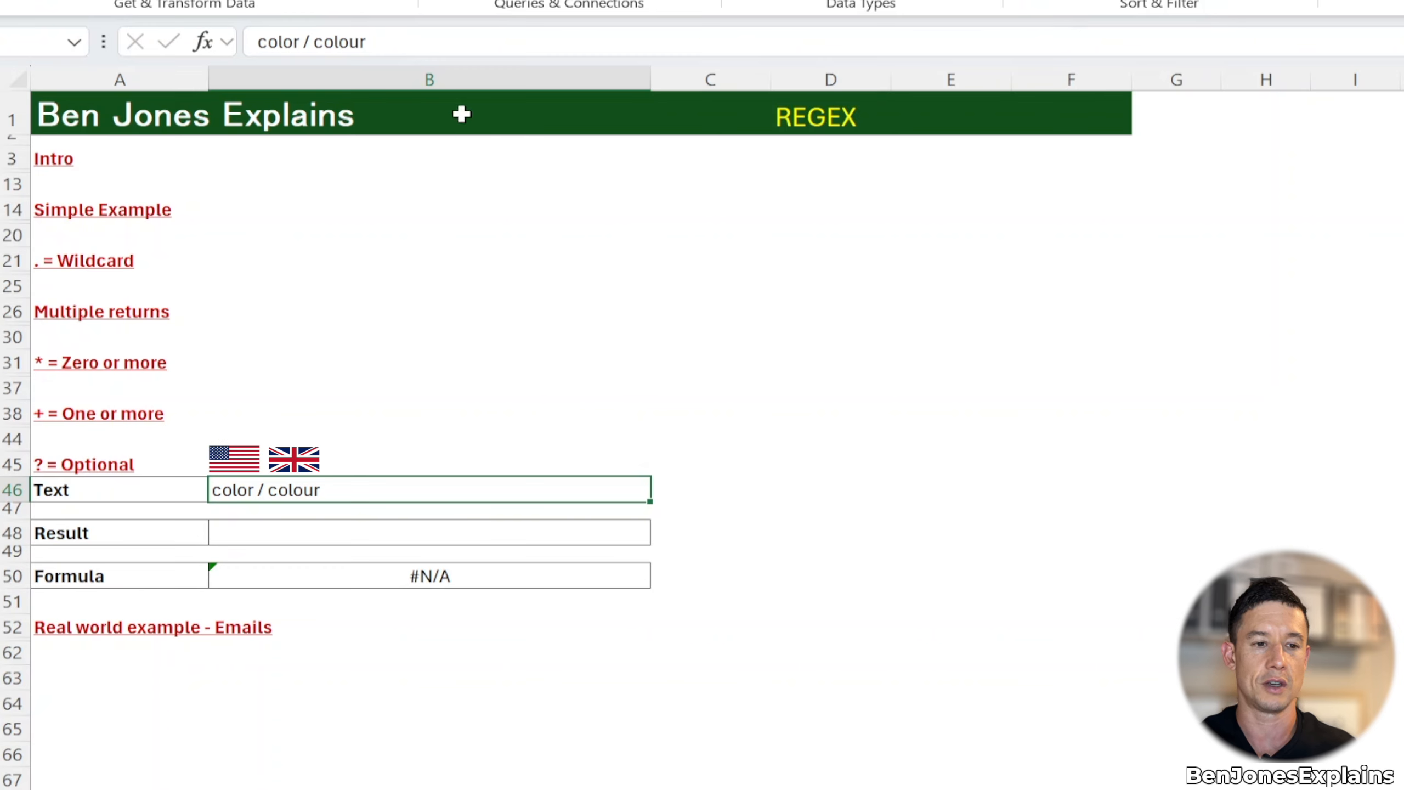
Step: Remove "/ colour" from the sample text in B46, leaving only the word color
{"action": "left_click_drag", "start_coordinate": [310, 42], "coordinate": [371, 43]}
{"action": "key", "text": "BackSpace"}
{"action": "key", "text": "BackSpace"}
{"action": "key", "text": "BackSpace"}
{"action": "key", "text": "BackSpace"}
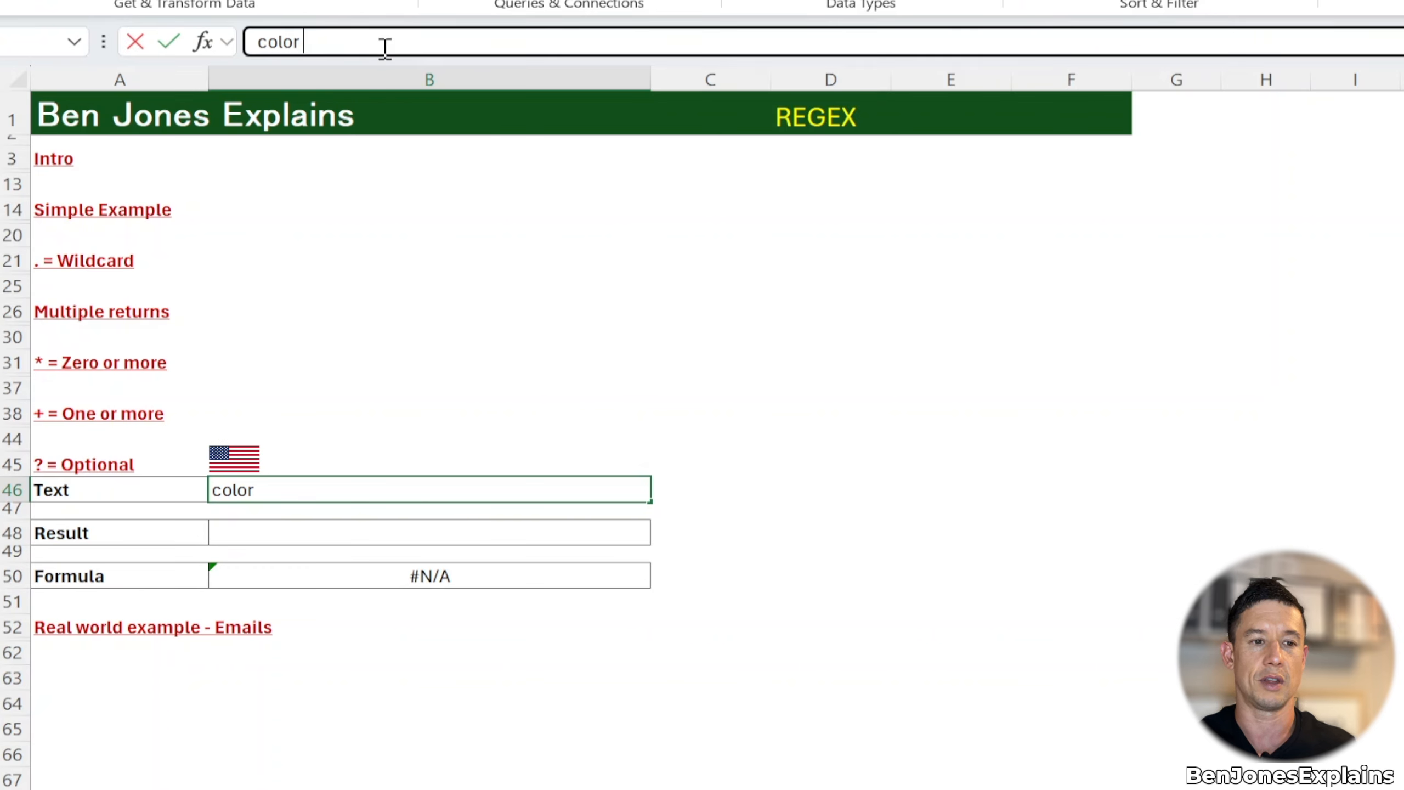
{"action": "key", "text": "Return"}
Step: Enter =REGEXEXTRACT(B46,"colou?r") in B48 as the Optional section's result
{"action": "key", "text": "Return"}
{"action": "type", "text": "=reg"}
{"action": "key", "text": "Tab"}
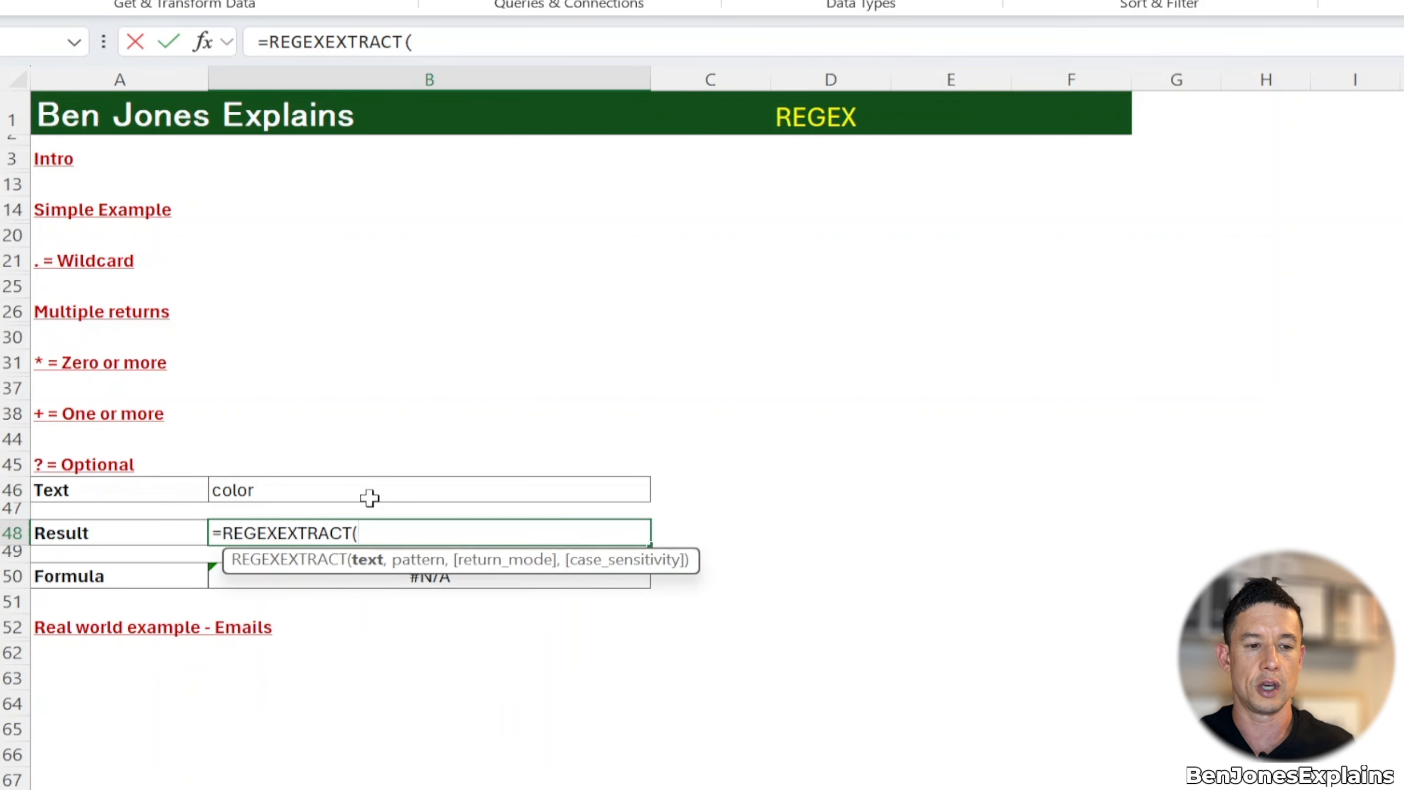
{"action": "left_click", "coordinate": [373, 497]}
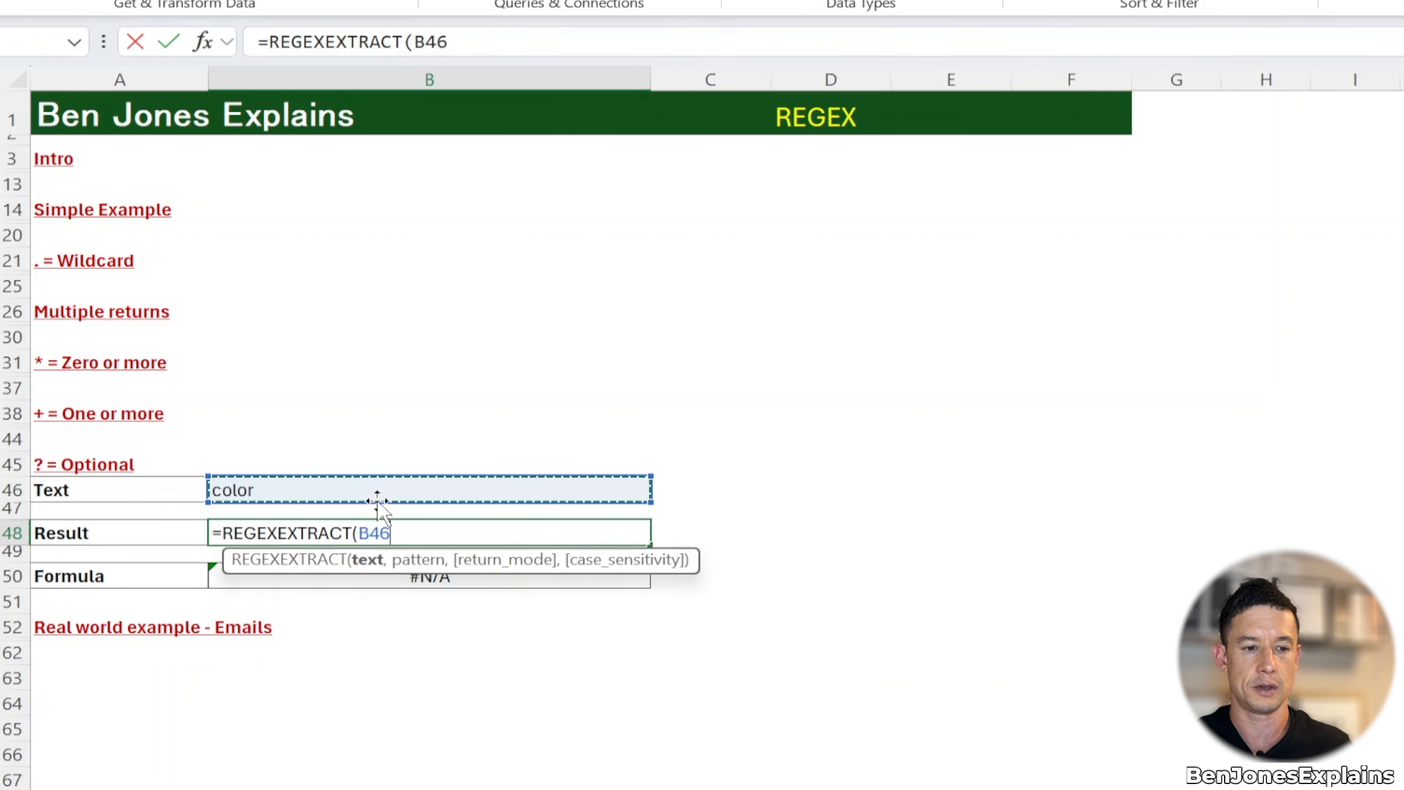
{"action": "type", "text": ",\"colou"}
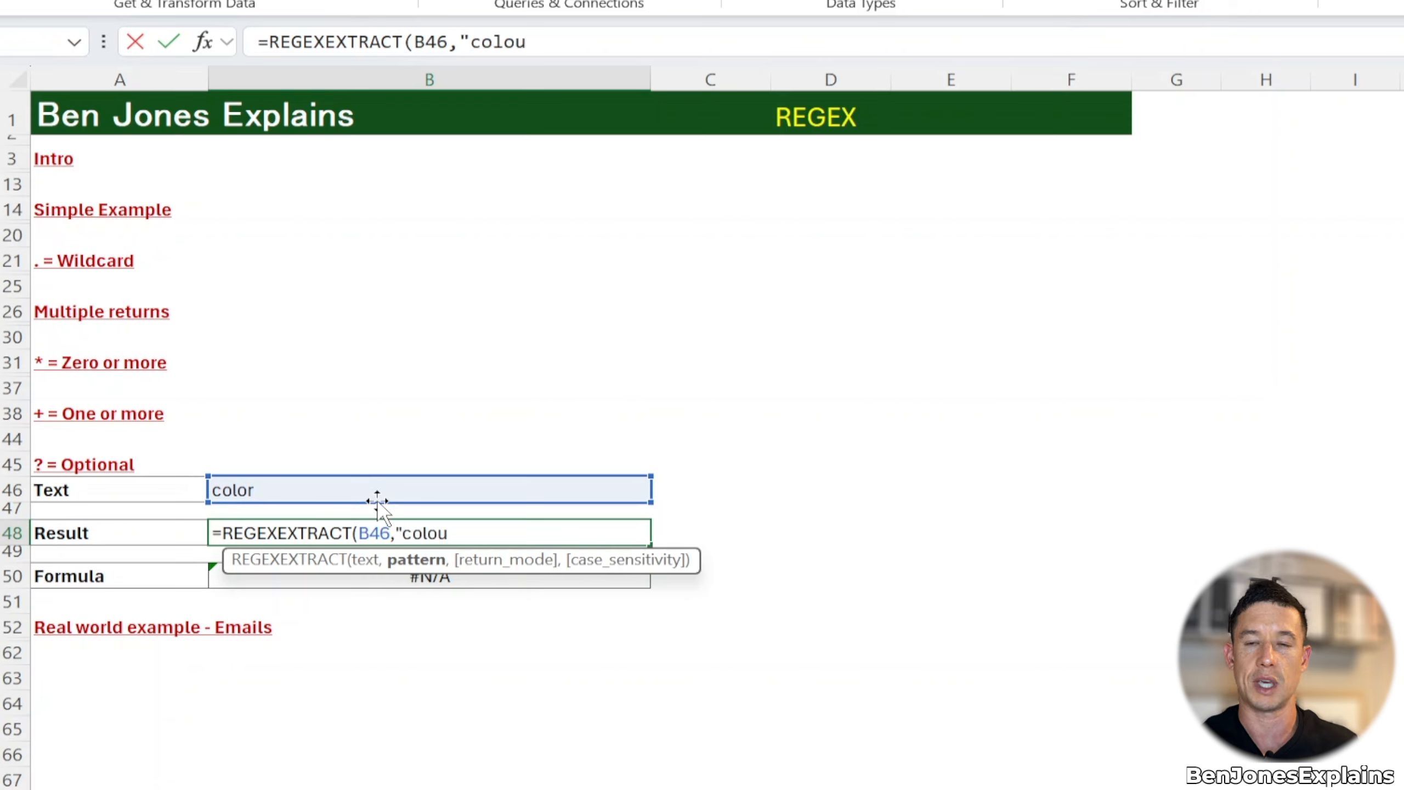
{"action": "type", "text": "?"}
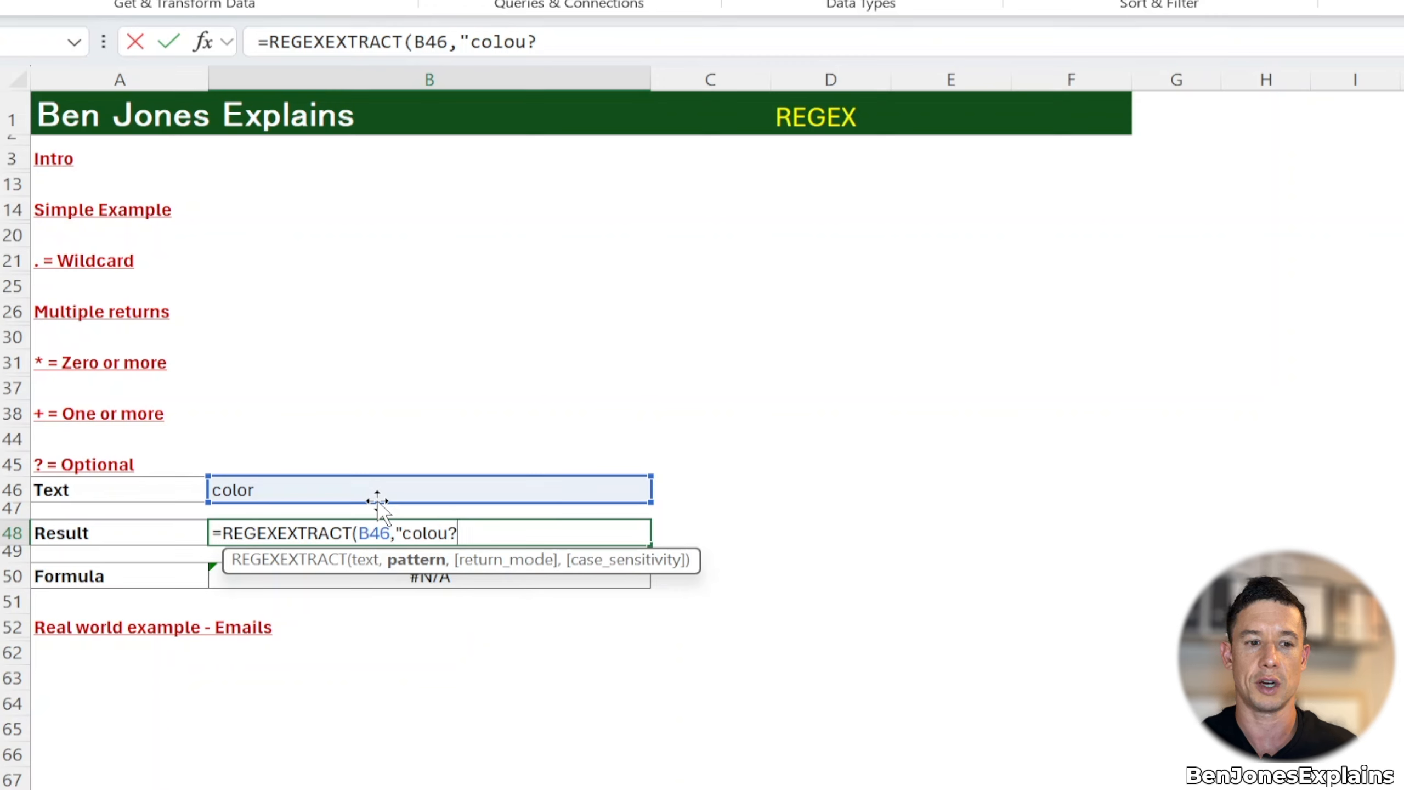
{"action": "type", "text": "r"}
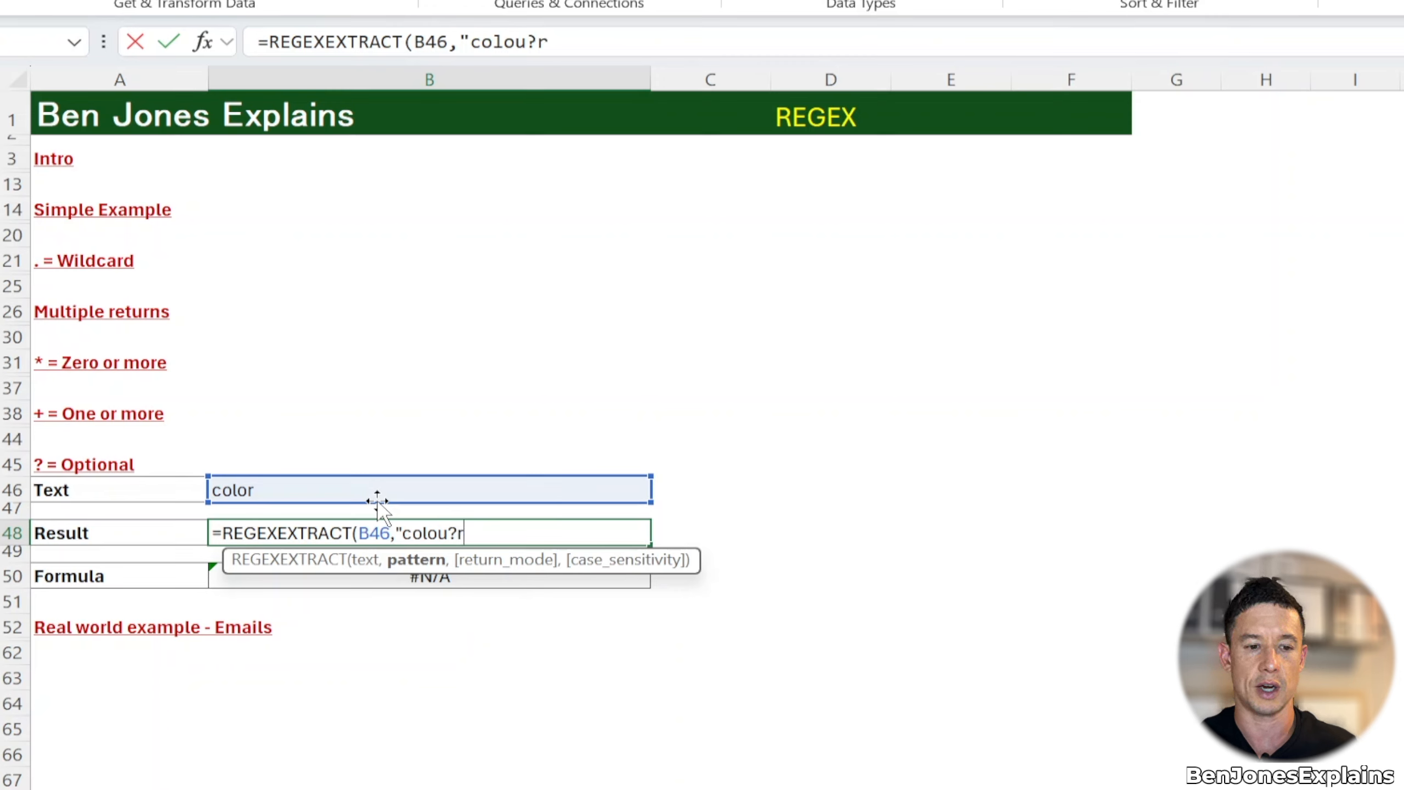
{"action": "type", "text": "\")"}
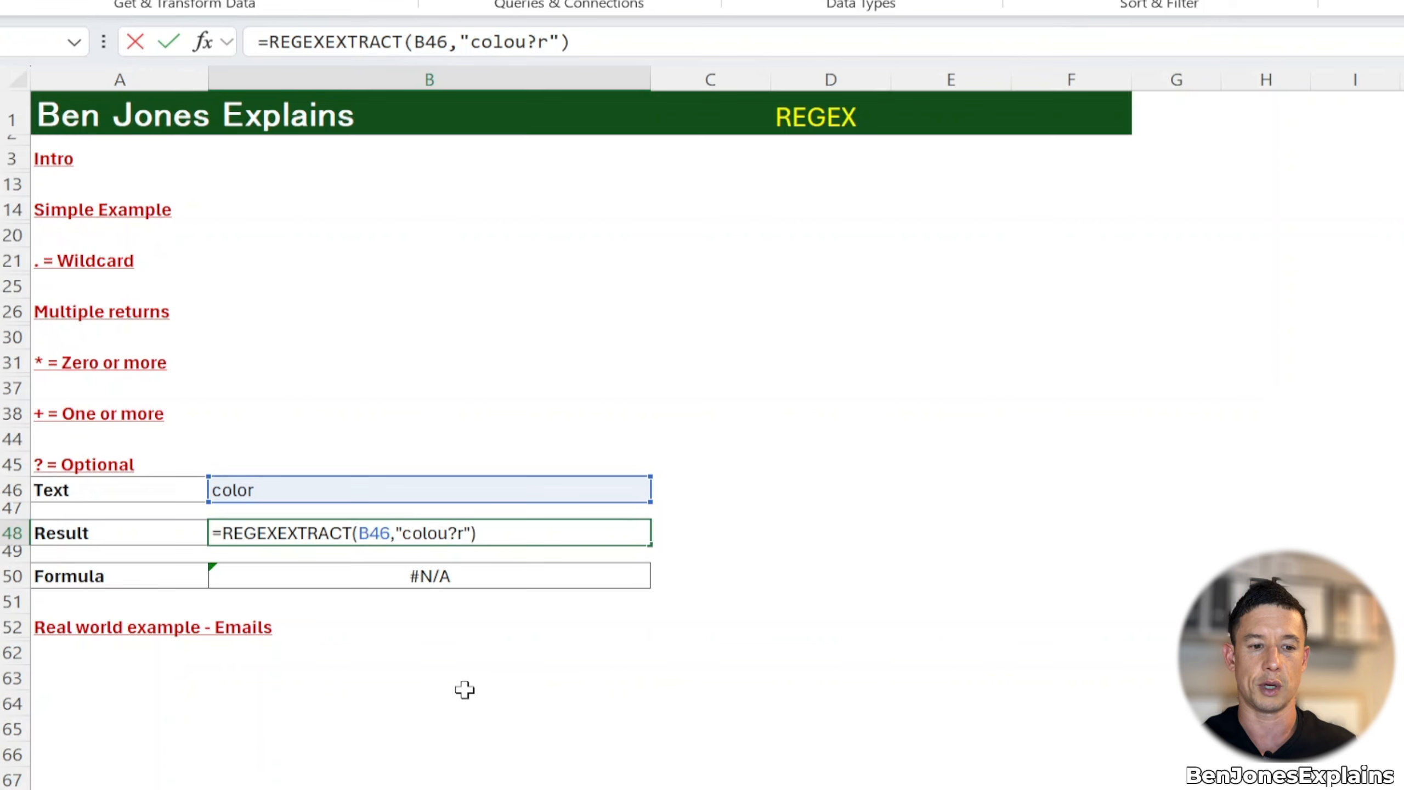
{"action": "key", "text": "Return"}
{"action": "key", "text": "Down"}
{"action": "key", "text": "Up"}
{"action": "key", "text": "Up"}
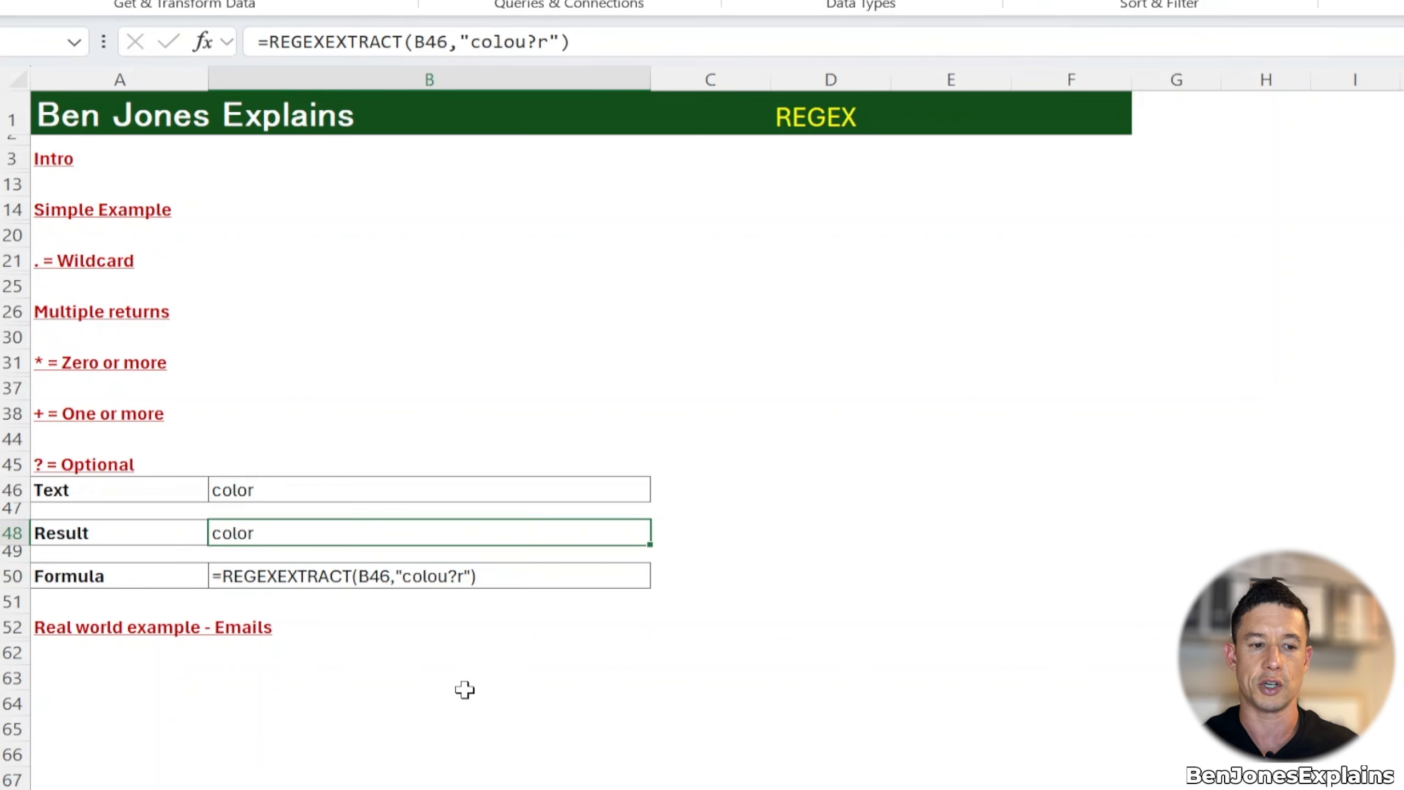
Step: Change the sample text in B46 to the British spelling "colour" and select the result in B48
{"action": "left_click", "coordinate": [335, 492]}
{"action": "left_click", "coordinate": [299, 42]}
{"action": "type", "text": "u"}
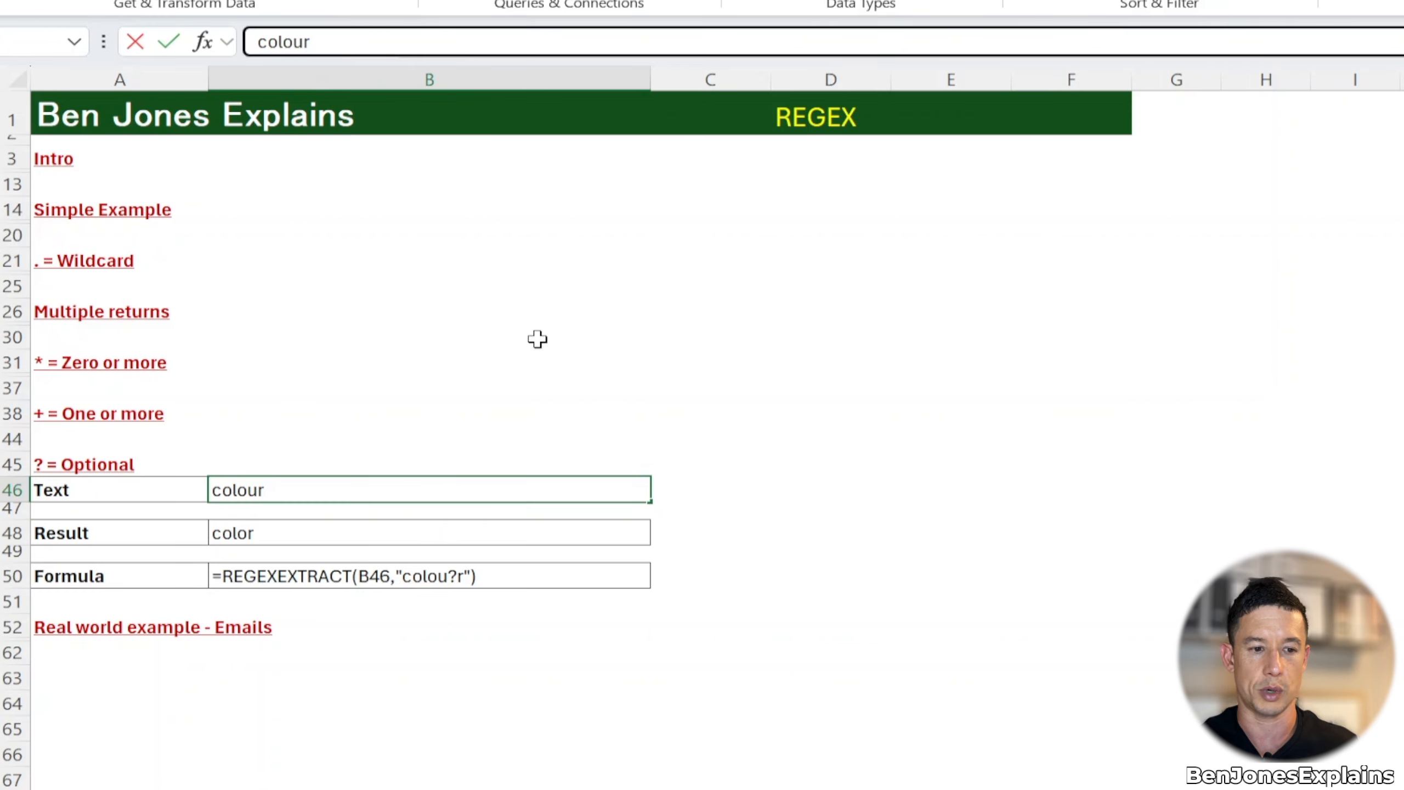
{"action": "key", "text": "Return"}
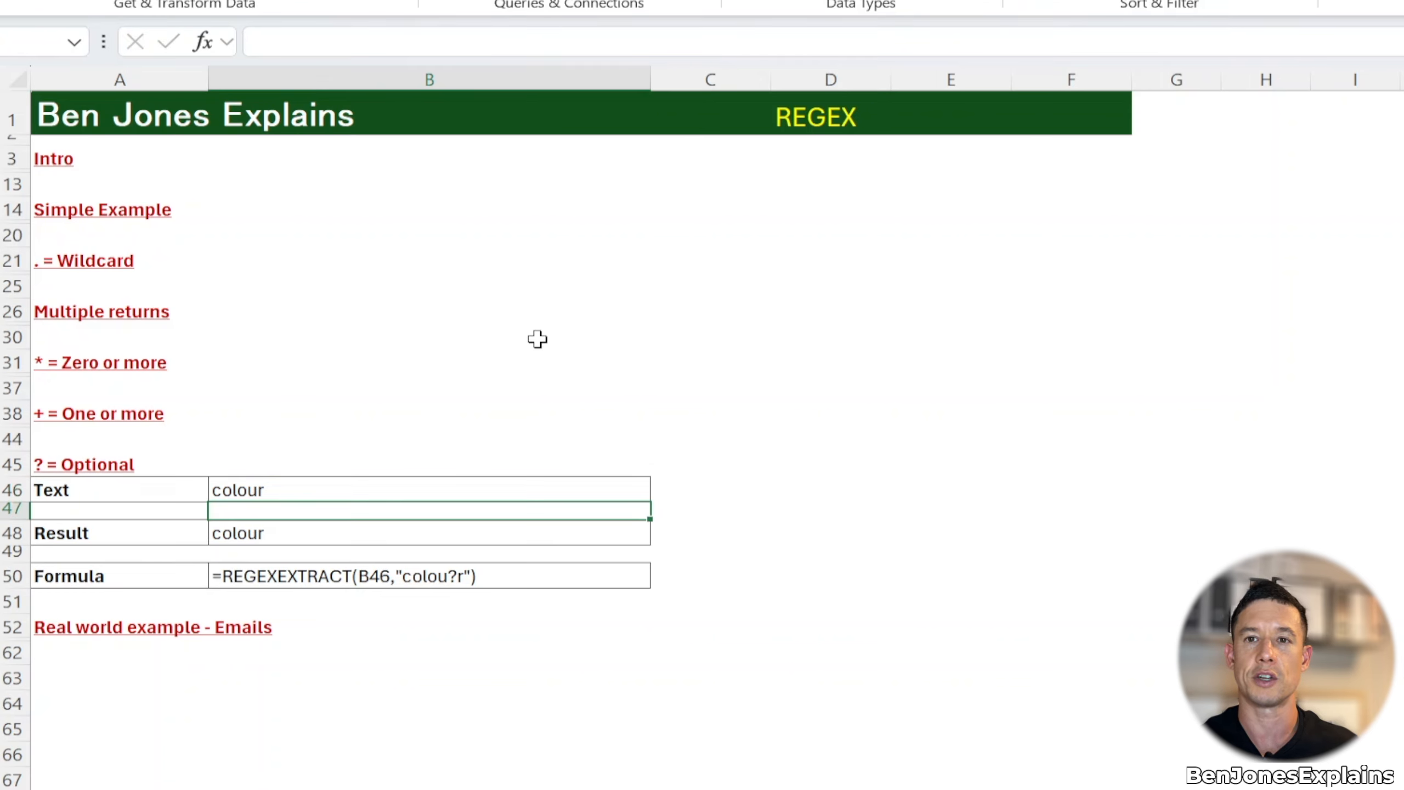
{"action": "left_click", "coordinate": [348, 529]}
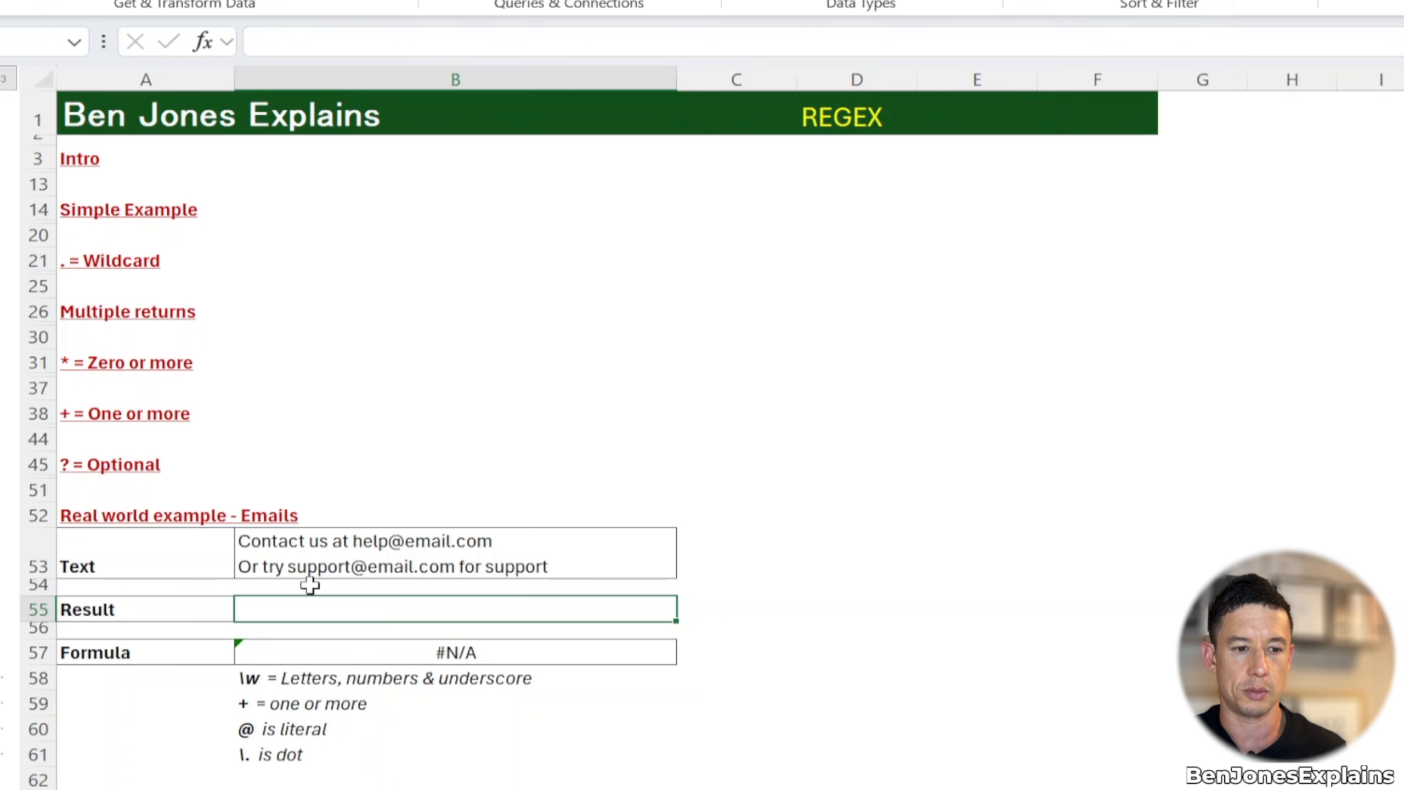
Step: Enter =REGEXEXTRACT(B53,"\w+@\w+\.\w+") in B55 as the Emails example's result
{"action": "double_click", "coordinate": [444, 609]}
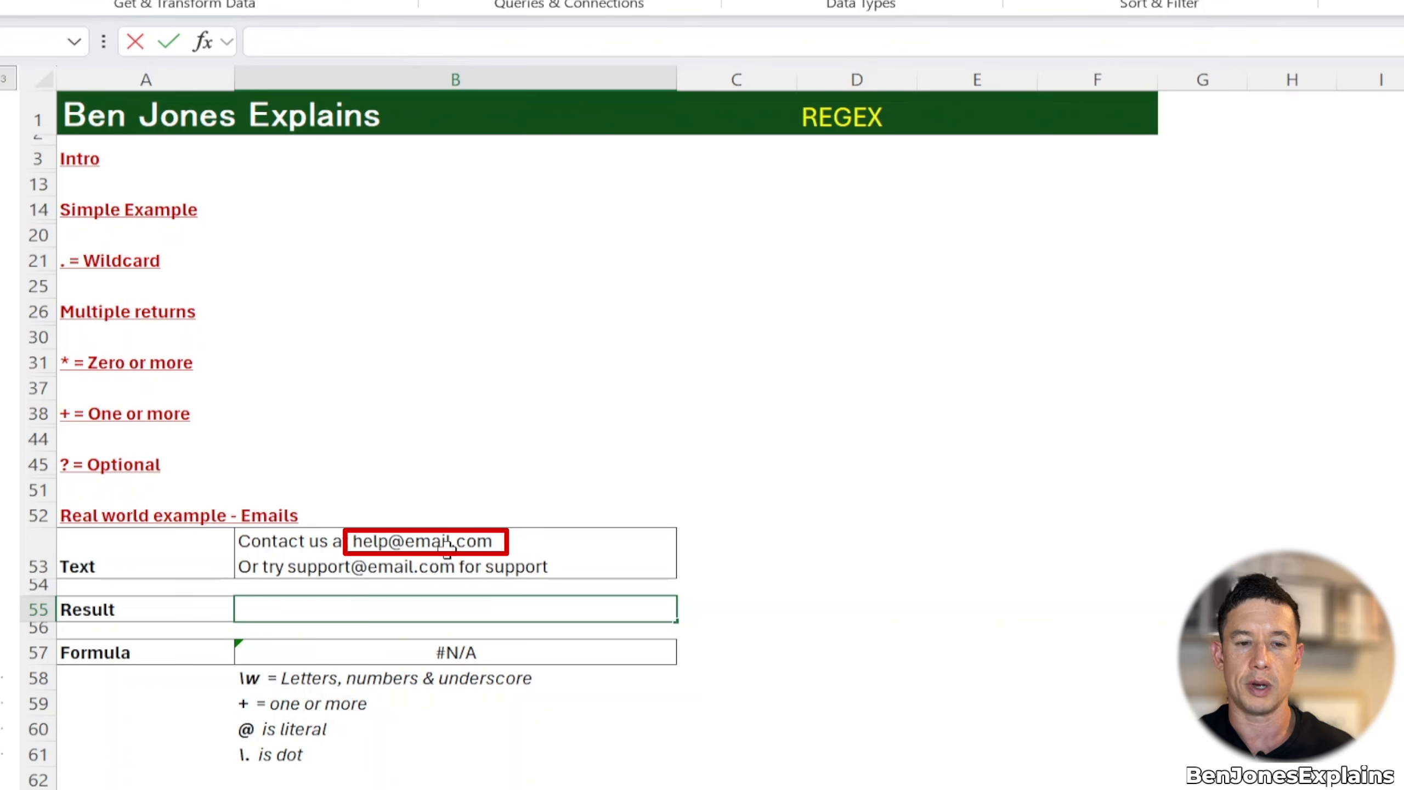
{"action": "key", "text": "Escape"}
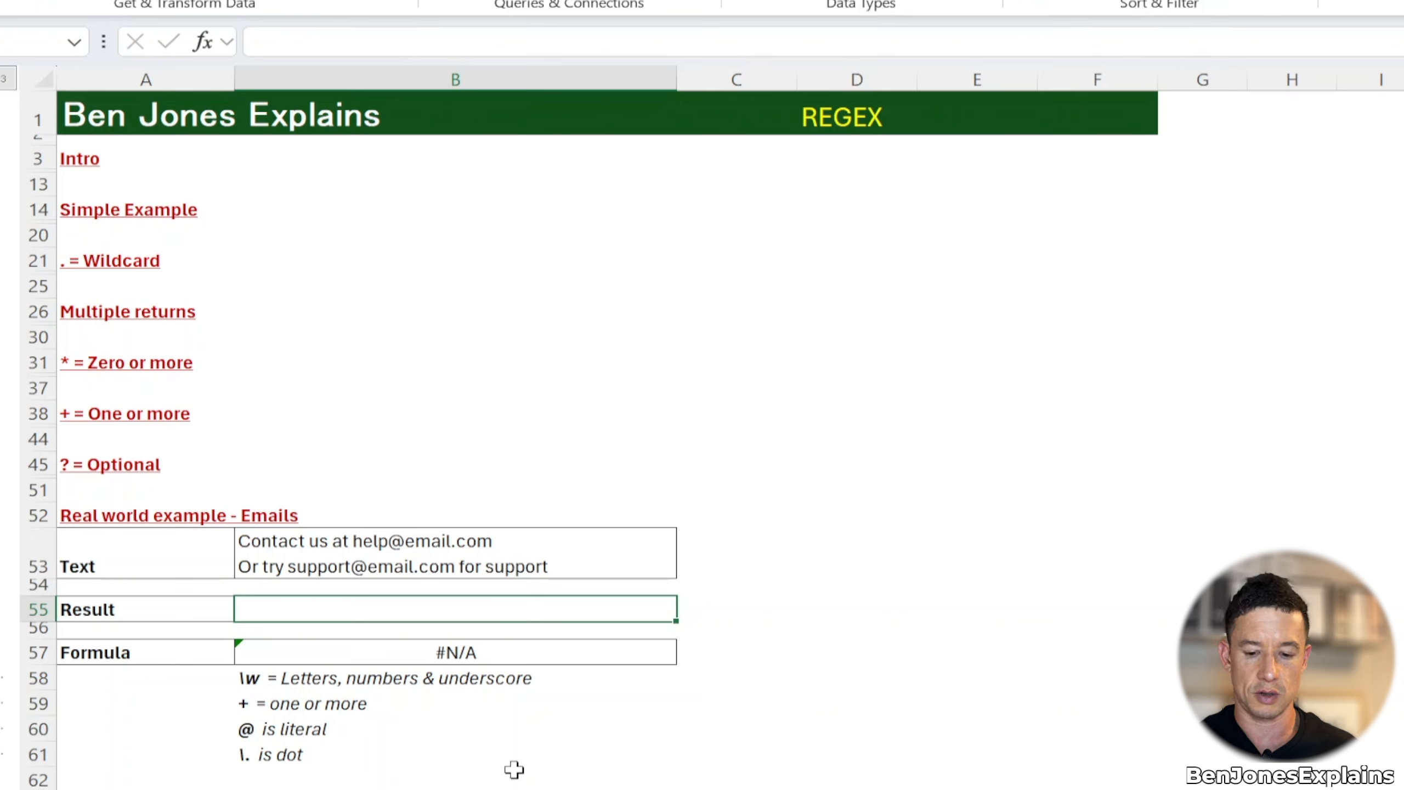
{"action": "type", "text": "=reg"}
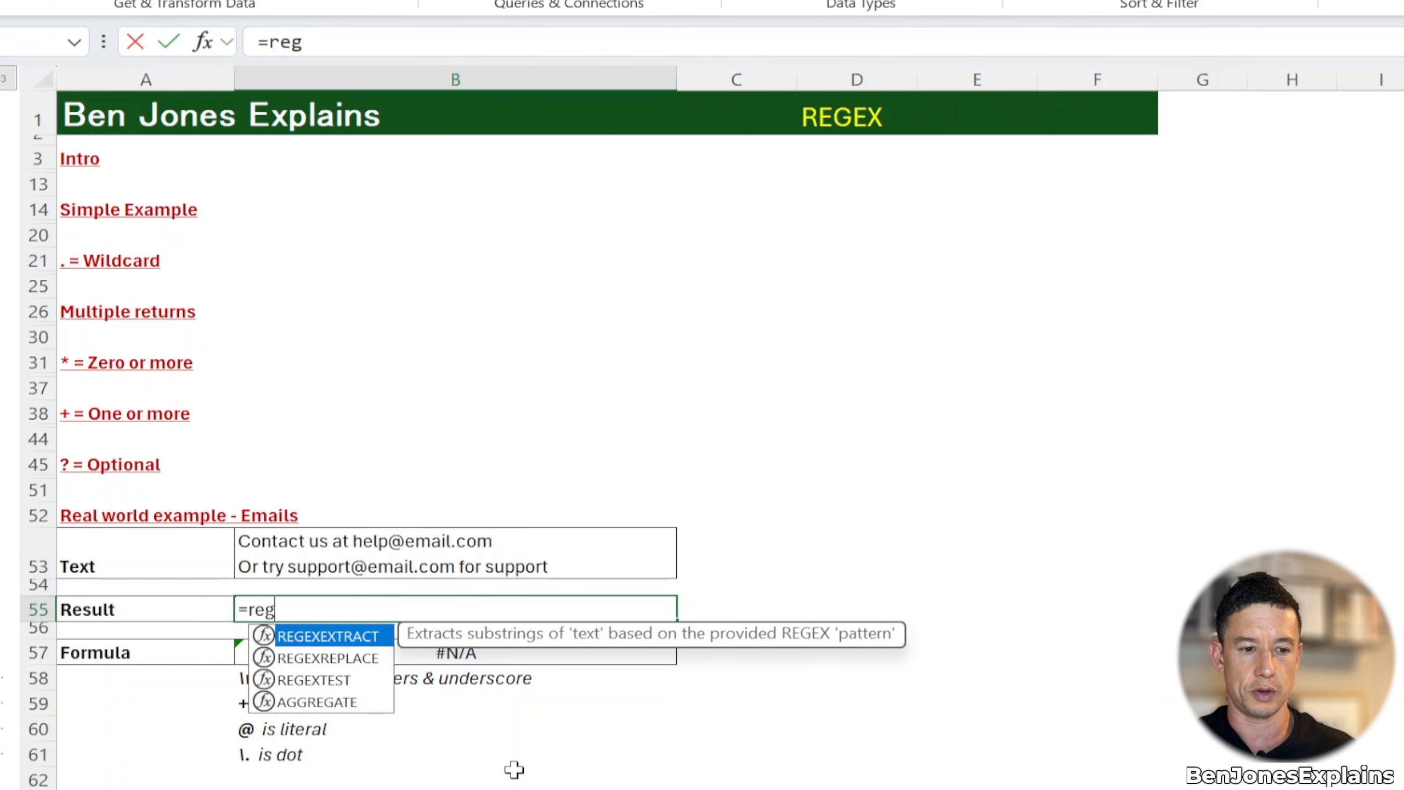
{"action": "key", "text": "Tab"}
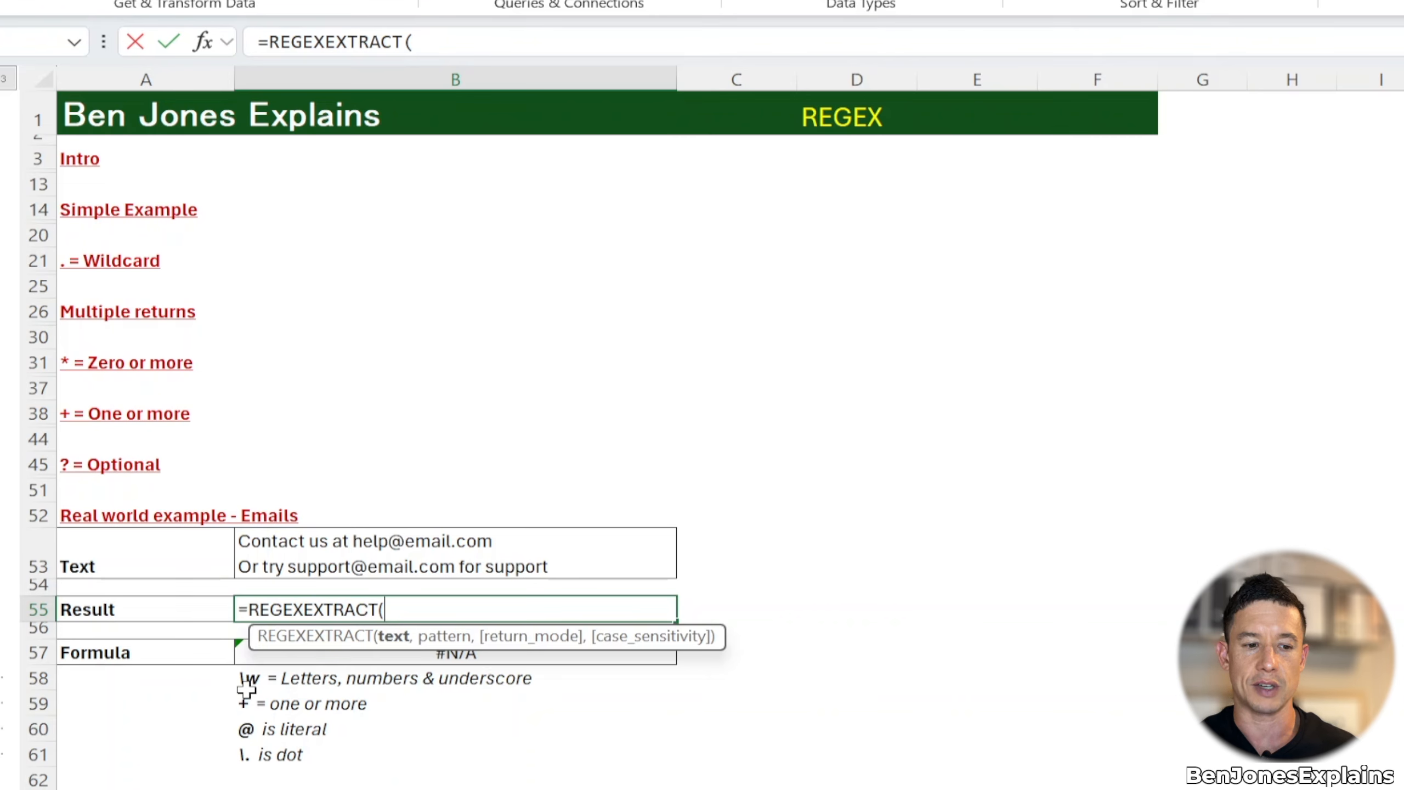
{"action": "left_click", "coordinate": [417, 551]}
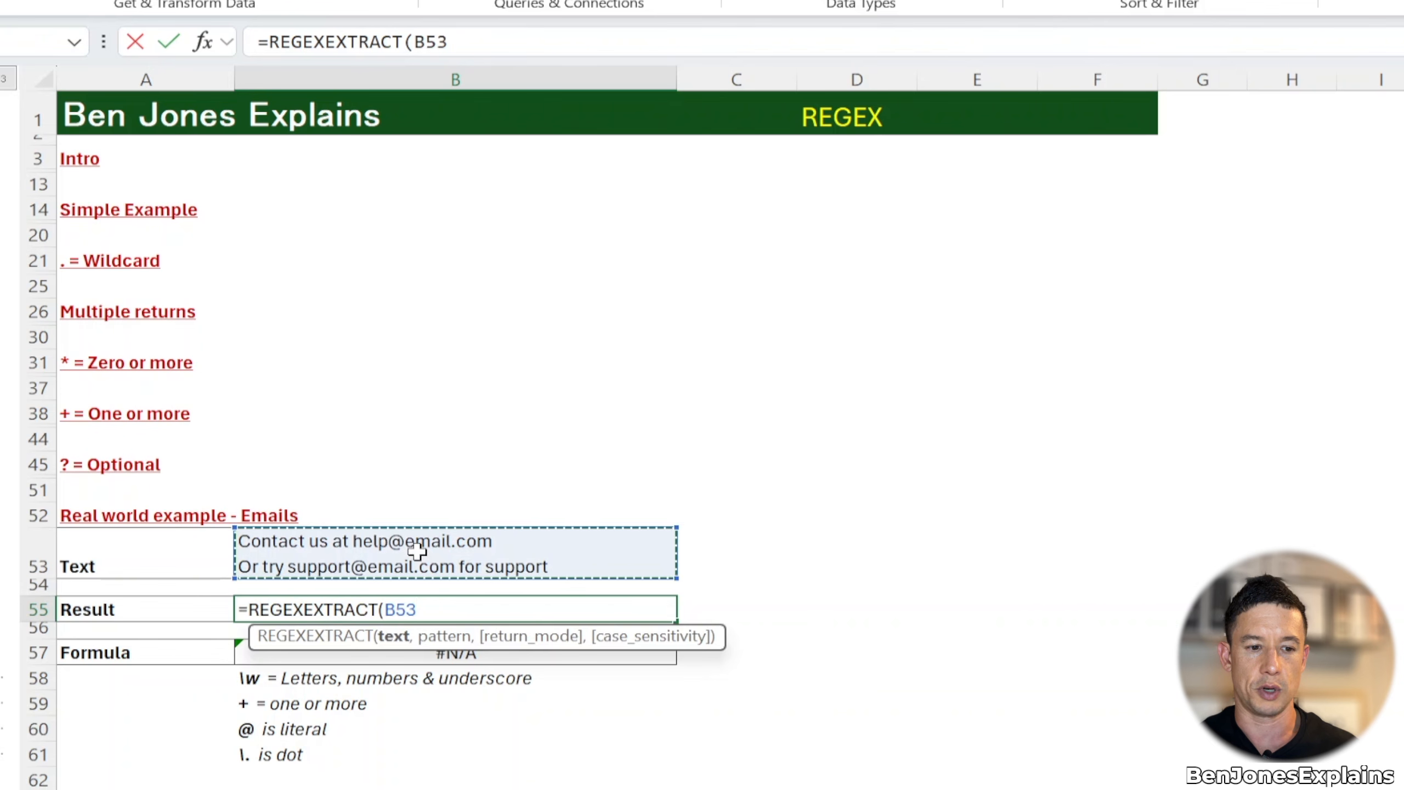
{"action": "type", "text": ",\"\\w"}
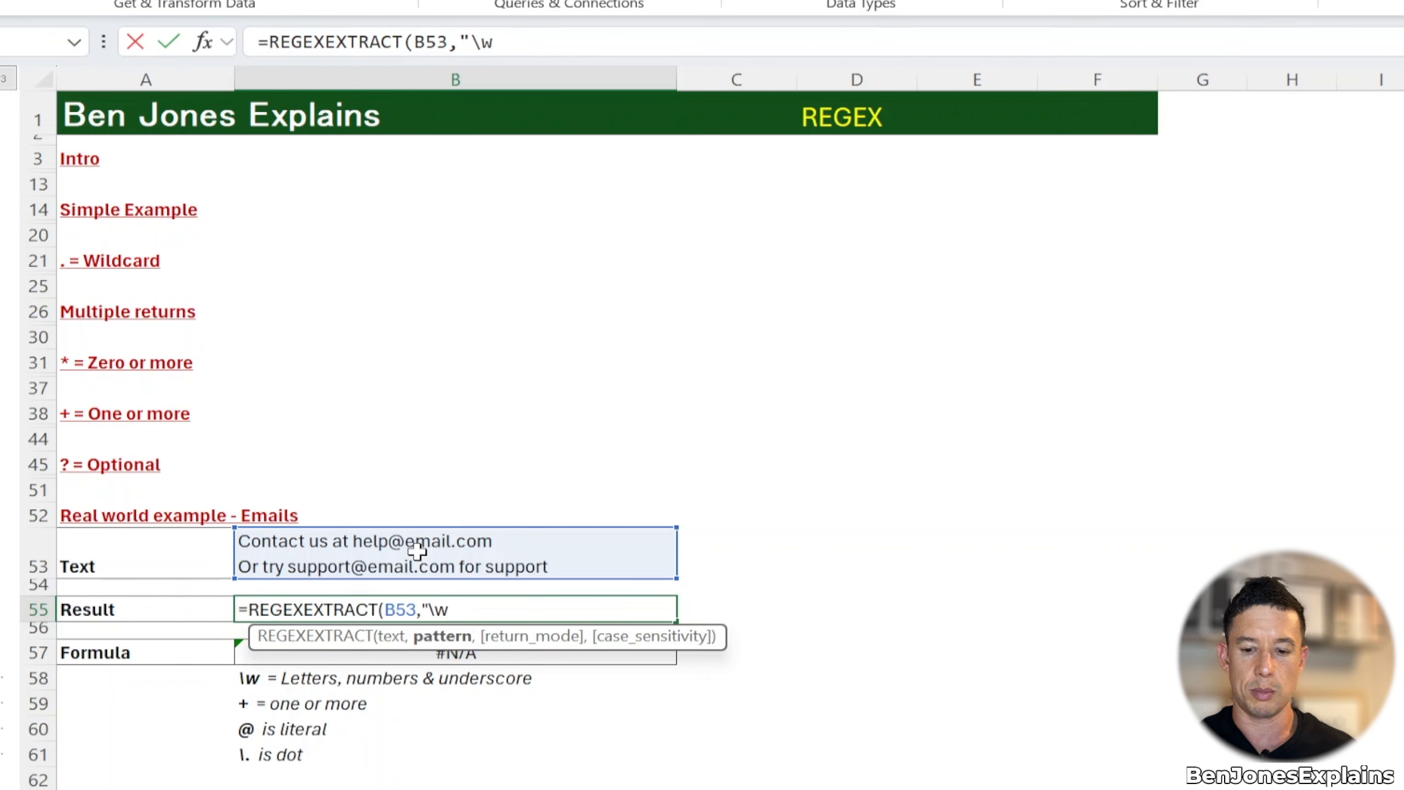
{"action": "type", "text": "+"}
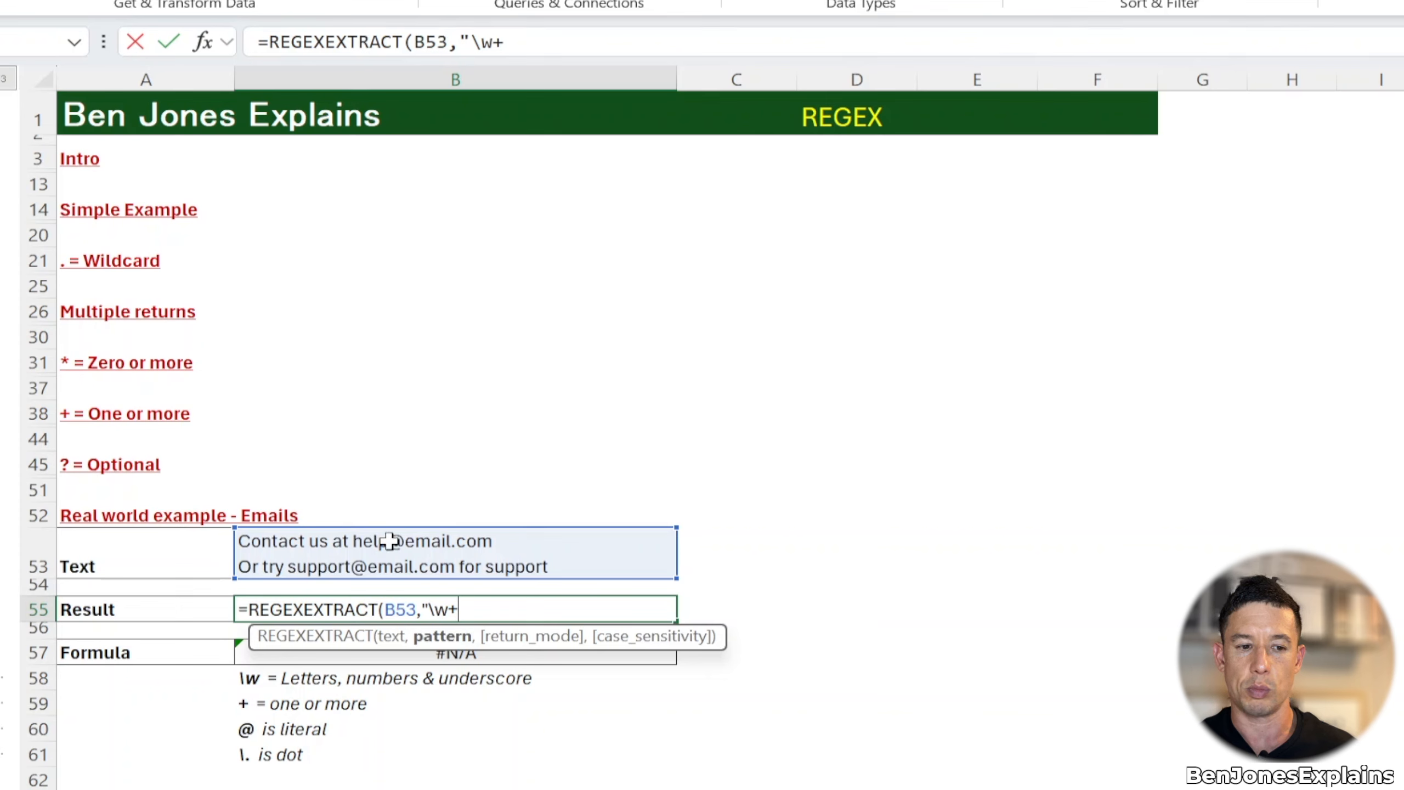
{"action": "type", "text": "@"}
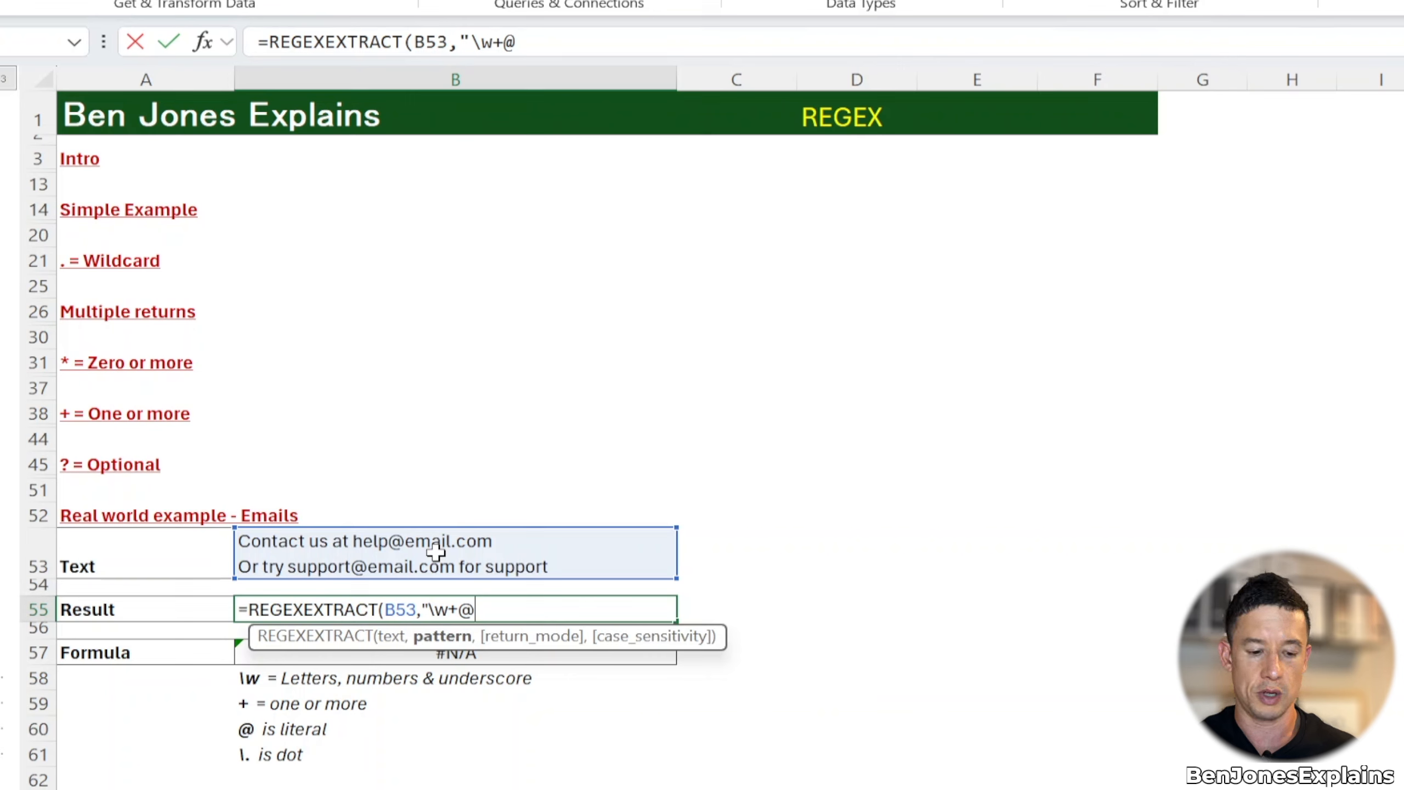
{"action": "type", "text": "\\w+"}
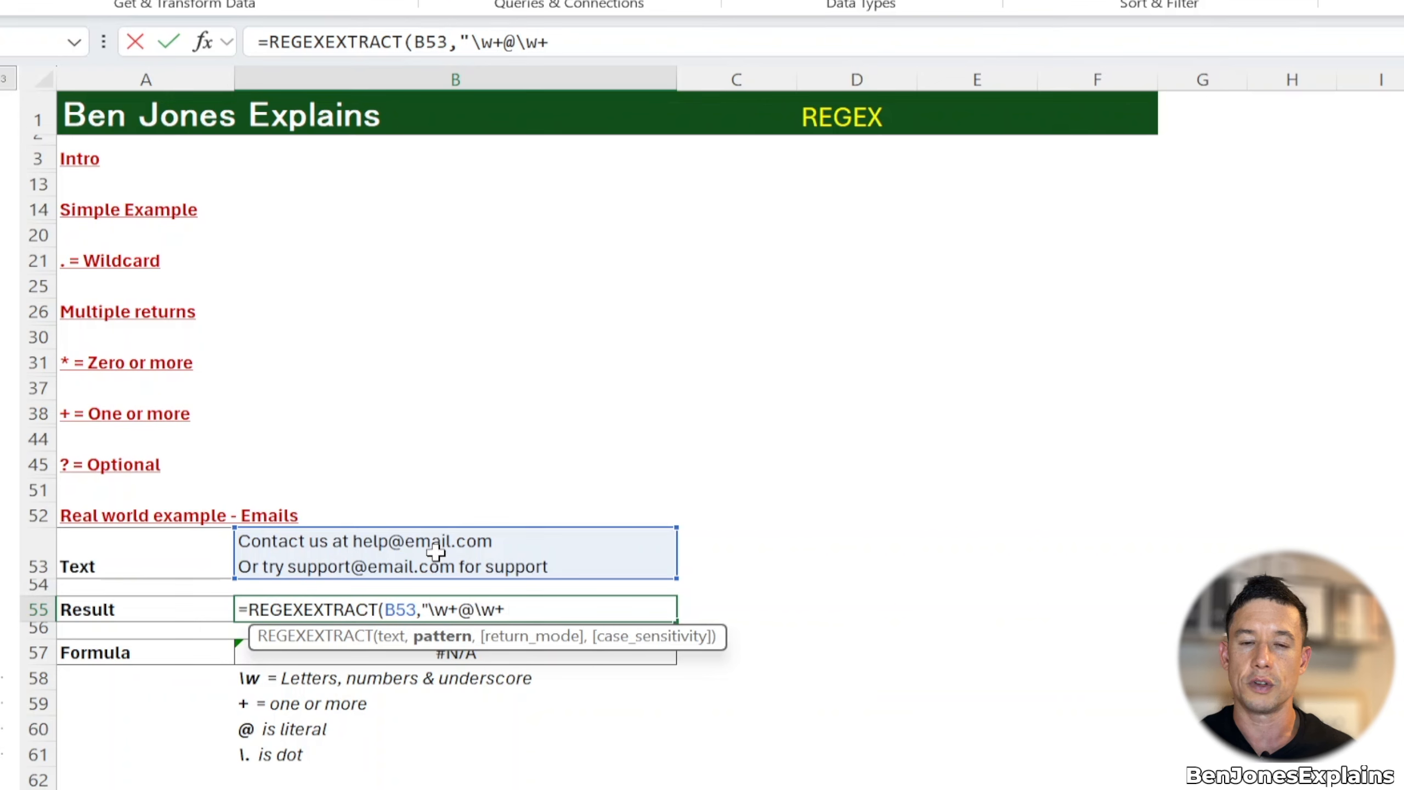
{"action": "type", "text": "\\."}
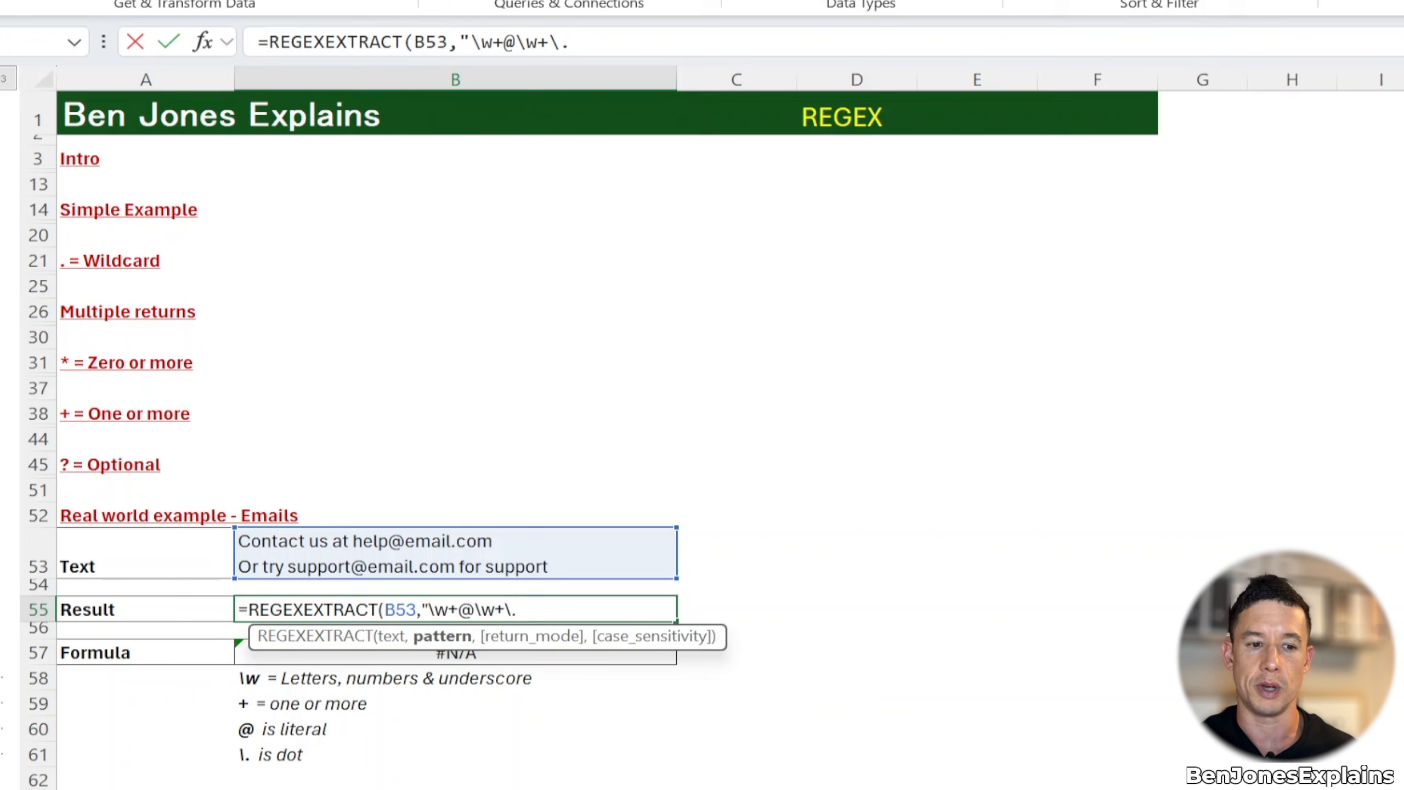
{"action": "type", "text": "\\w+"}
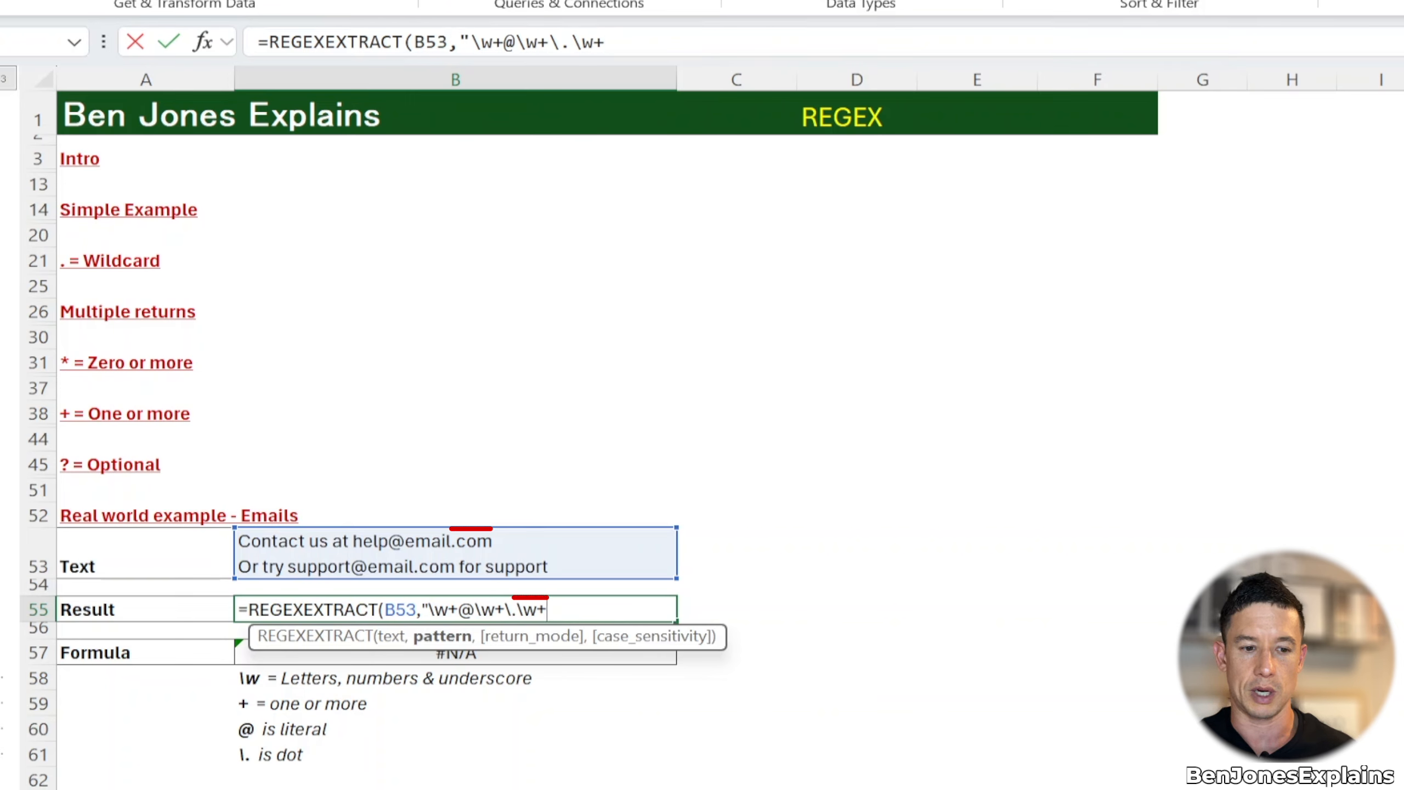
{"action": "type", "text": "\")"}
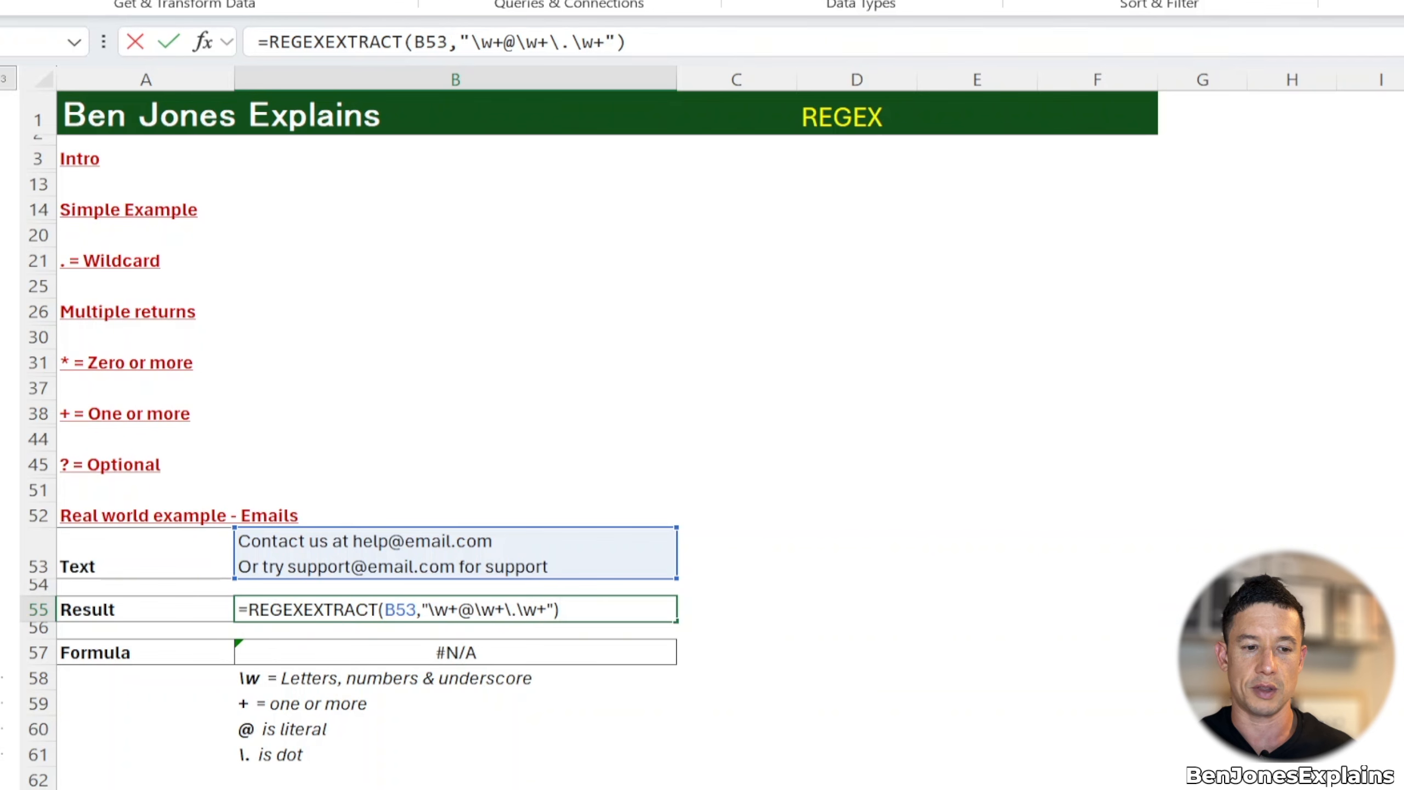
{"action": "key", "text": "Return"}
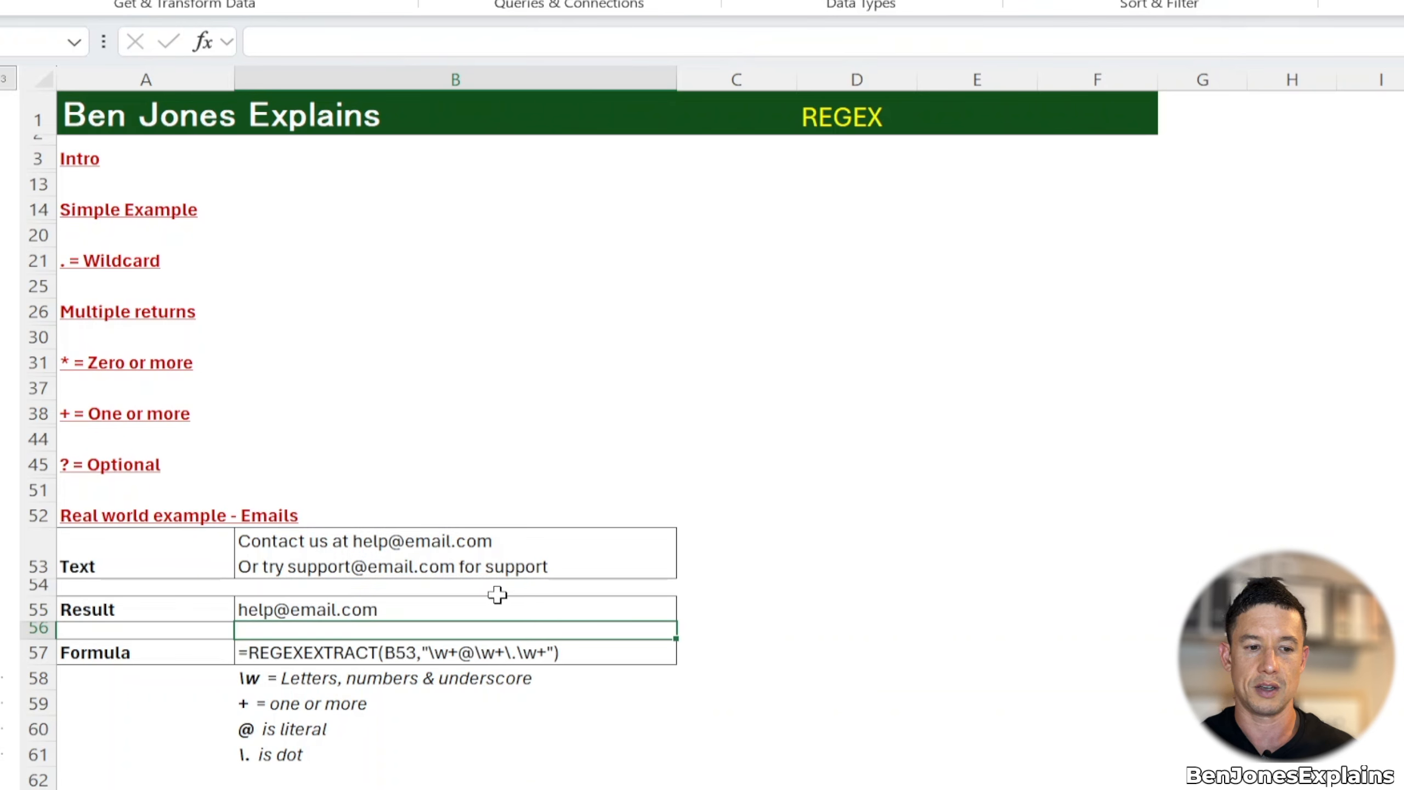
{"action": "left_click", "coordinate": [498, 598]}
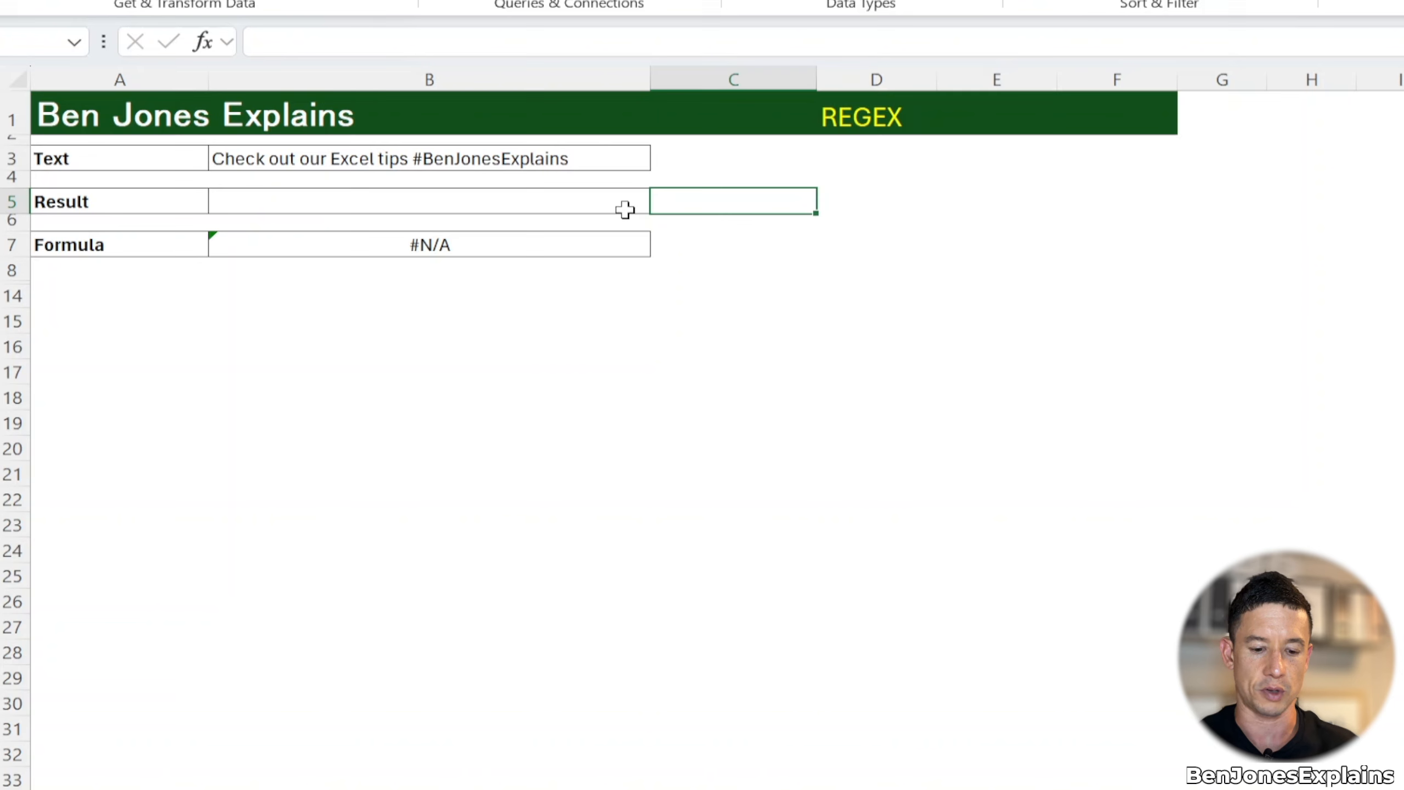
Step: Enter =REGEXEXTRACT(B3,"#\w+") in C5 to extract the hashtag from the sample text
{"action": "type", "text": "=reg"}
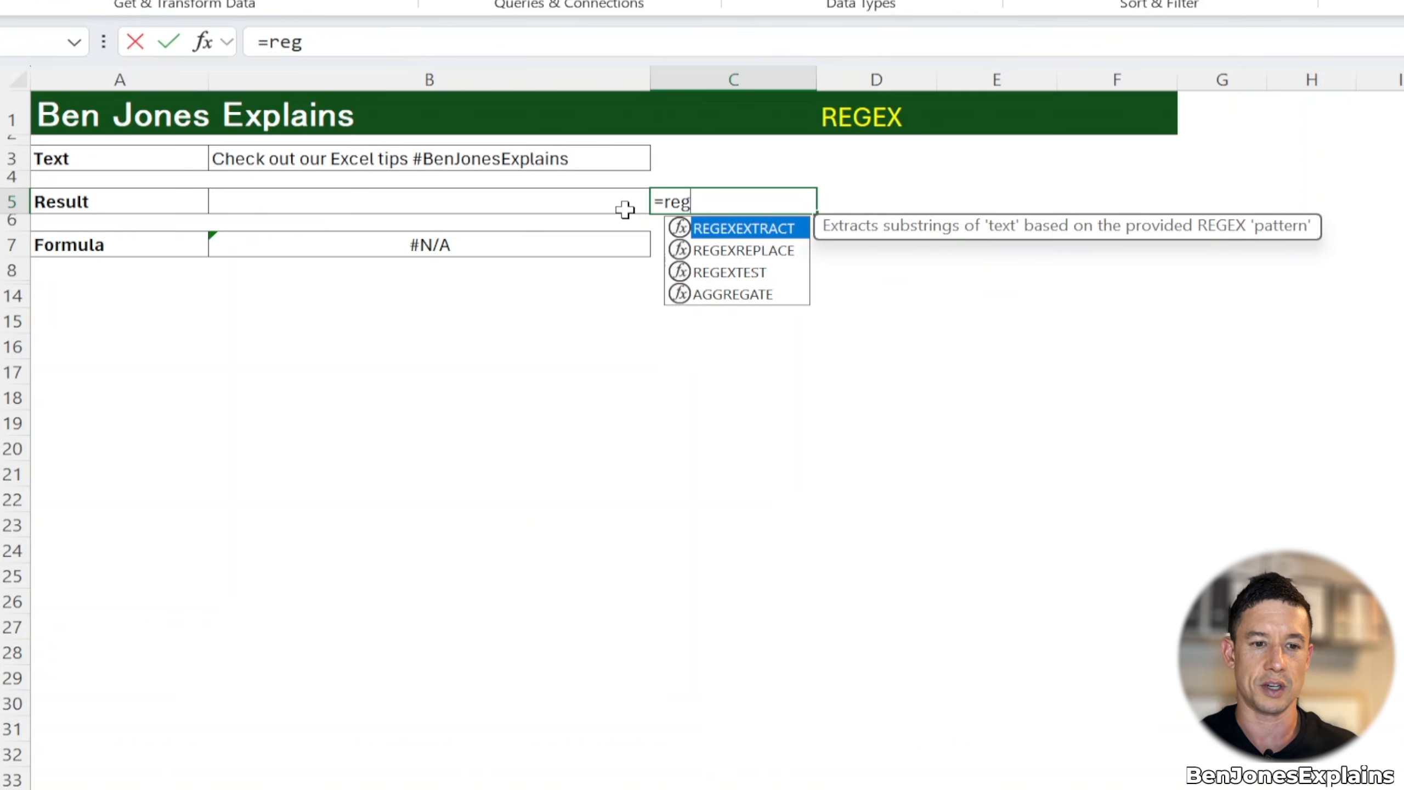
{"action": "key", "text": "Tab"}
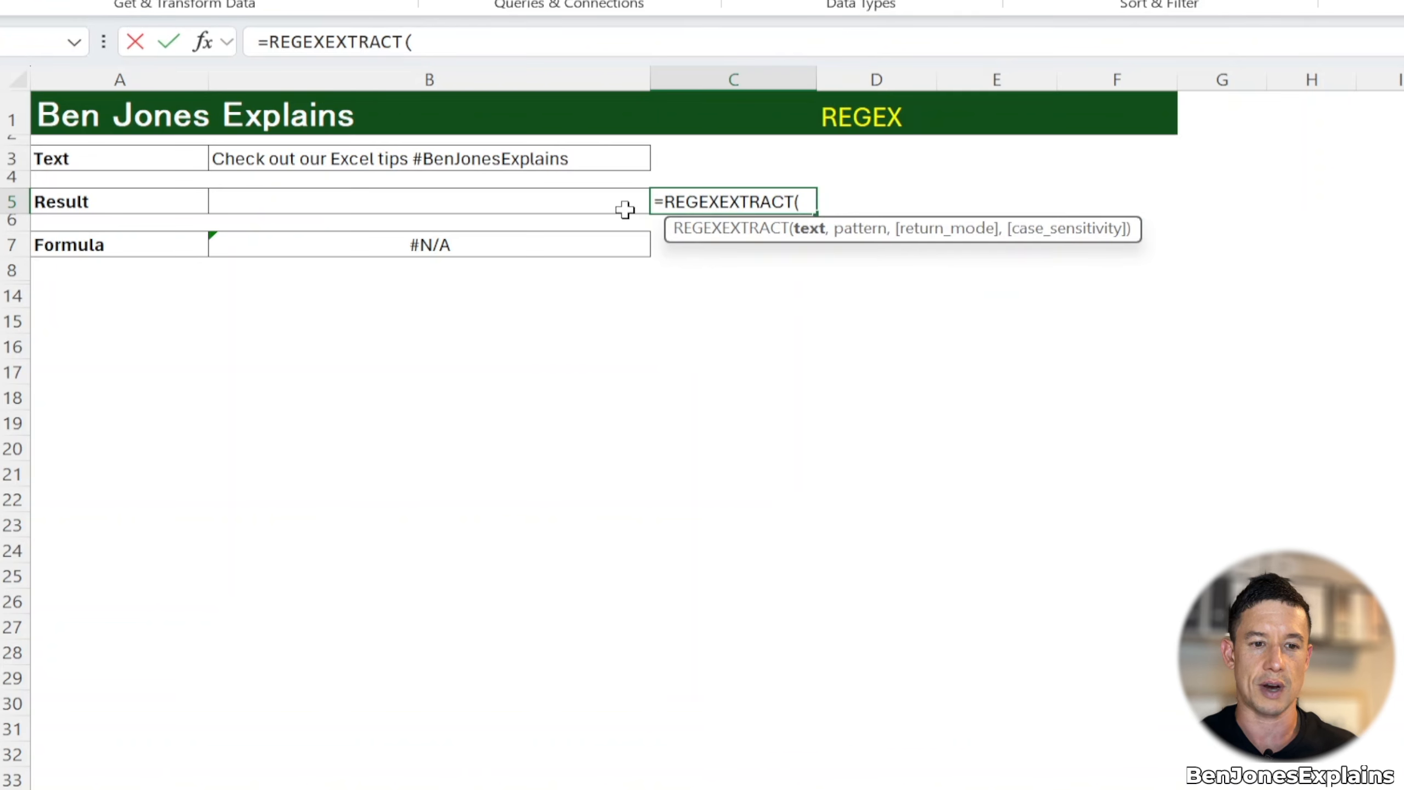
{"action": "left_click", "coordinate": [559, 155]}
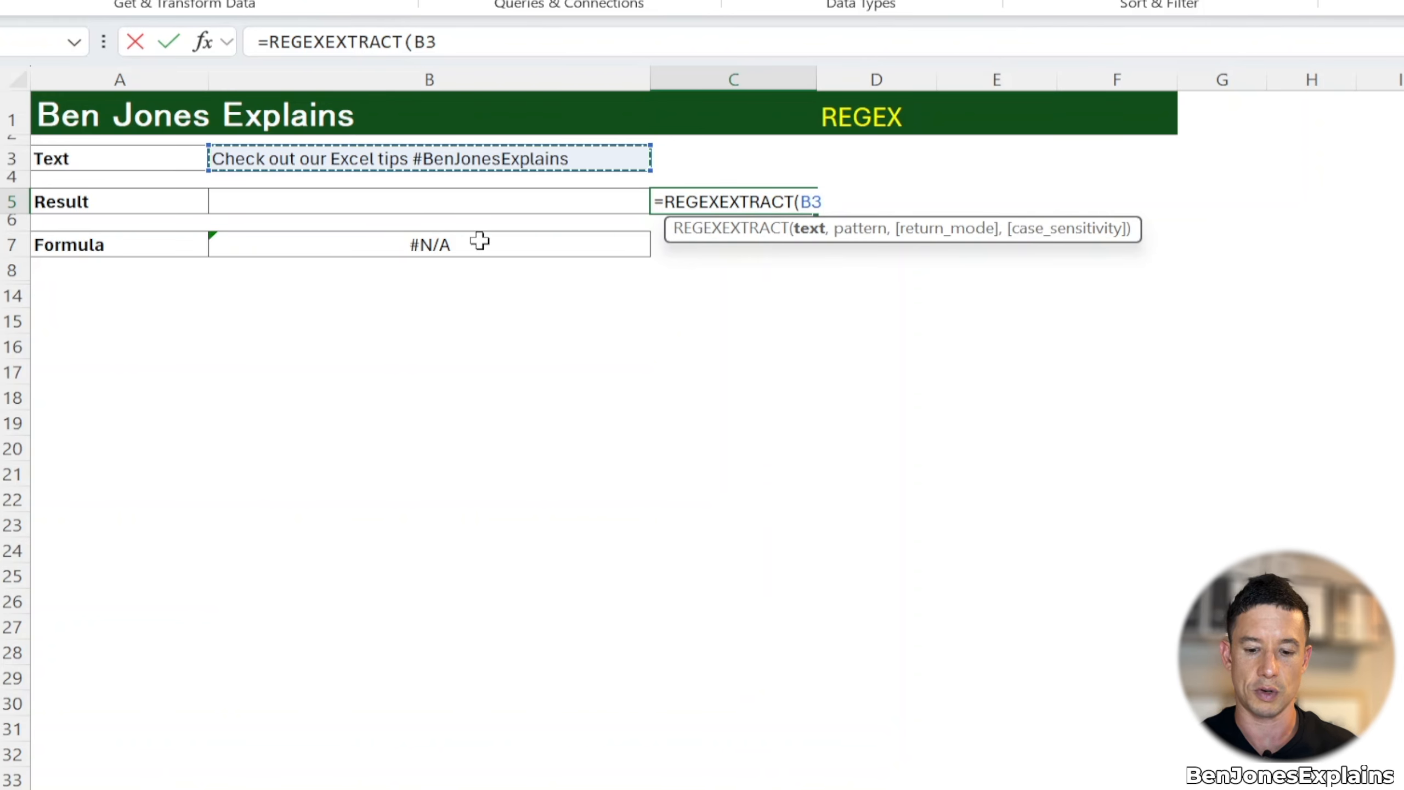
{"action": "type", "text": ",\""}
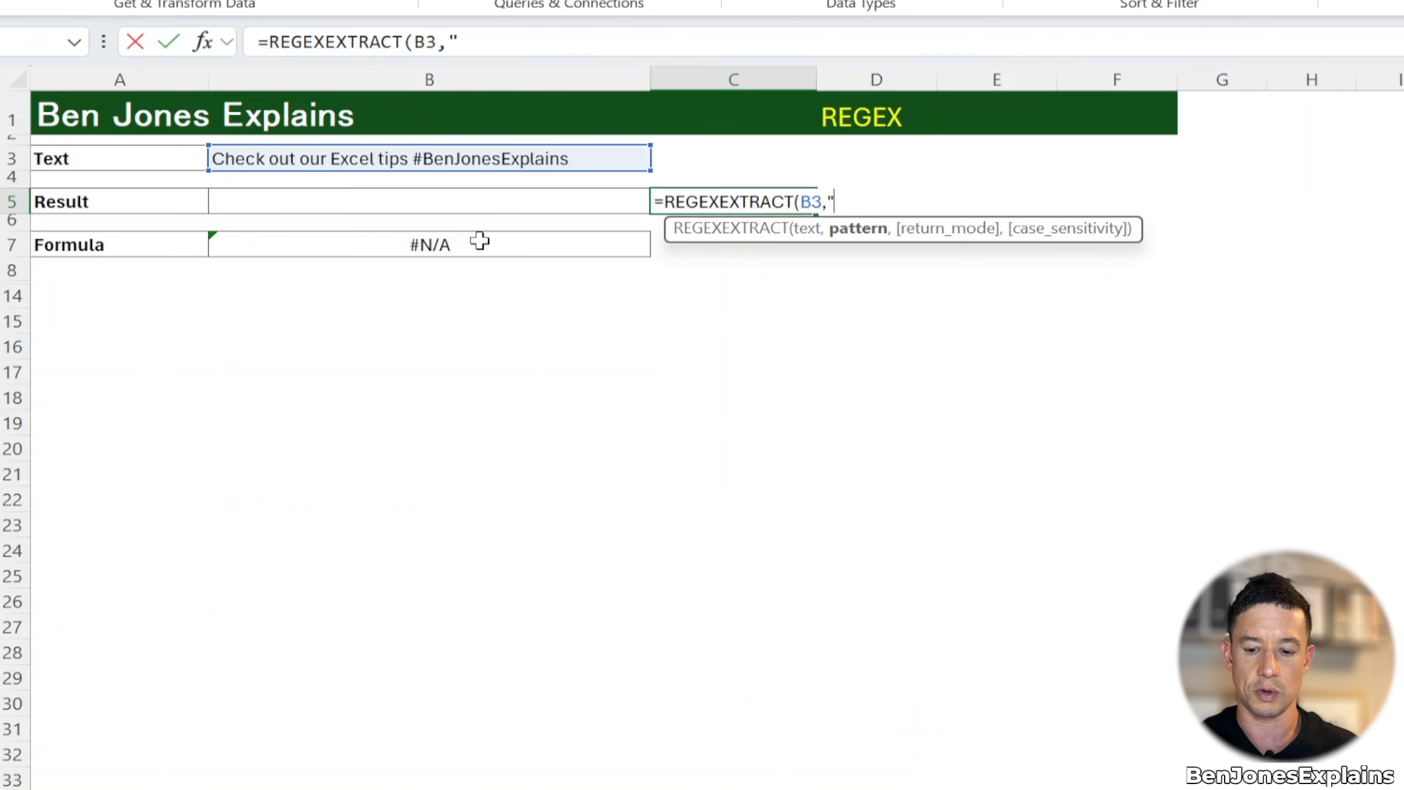
{"action": "type", "text": "#"}
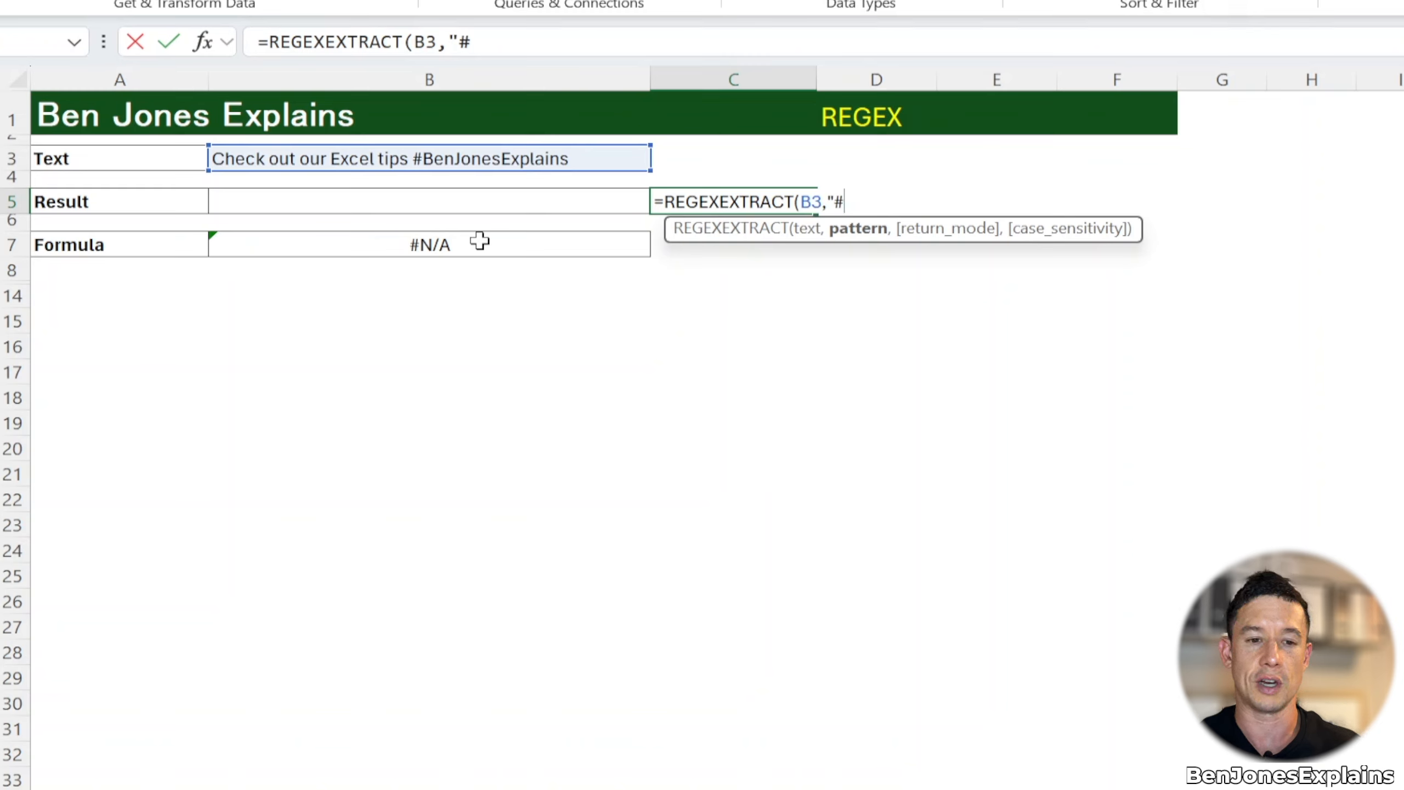
{"action": "type", "text": "\\w"}
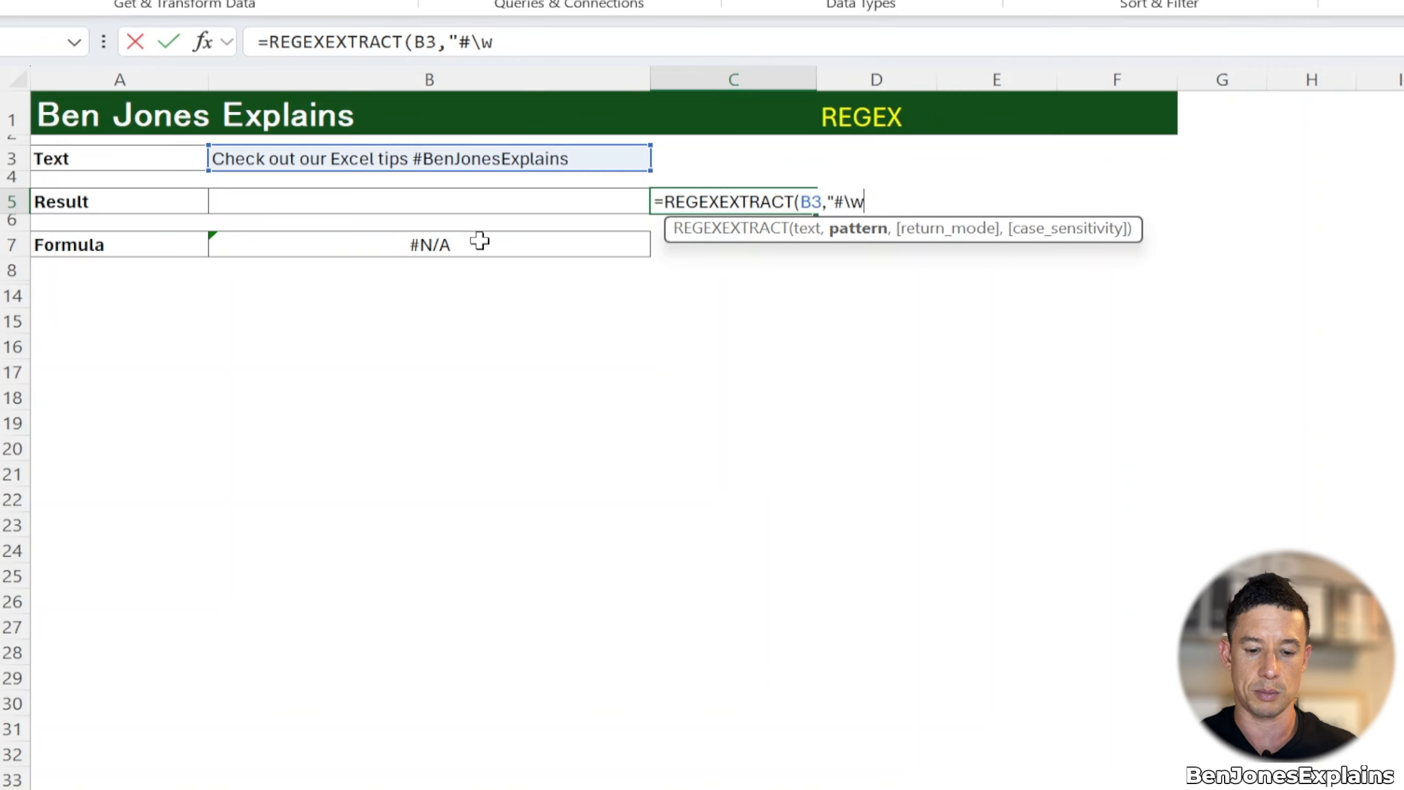
{"action": "type", "text": "+"}
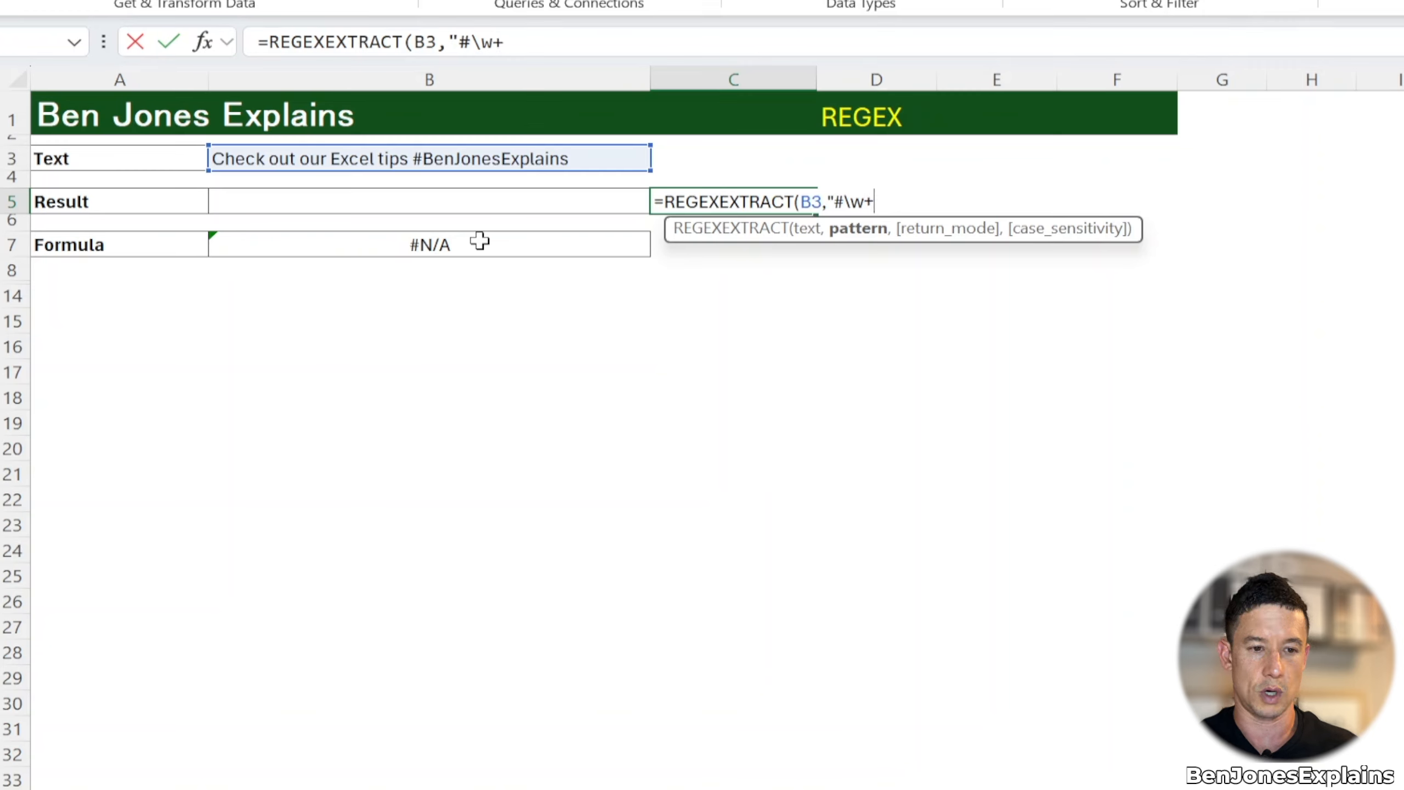
{"action": "type", "text": "\""}
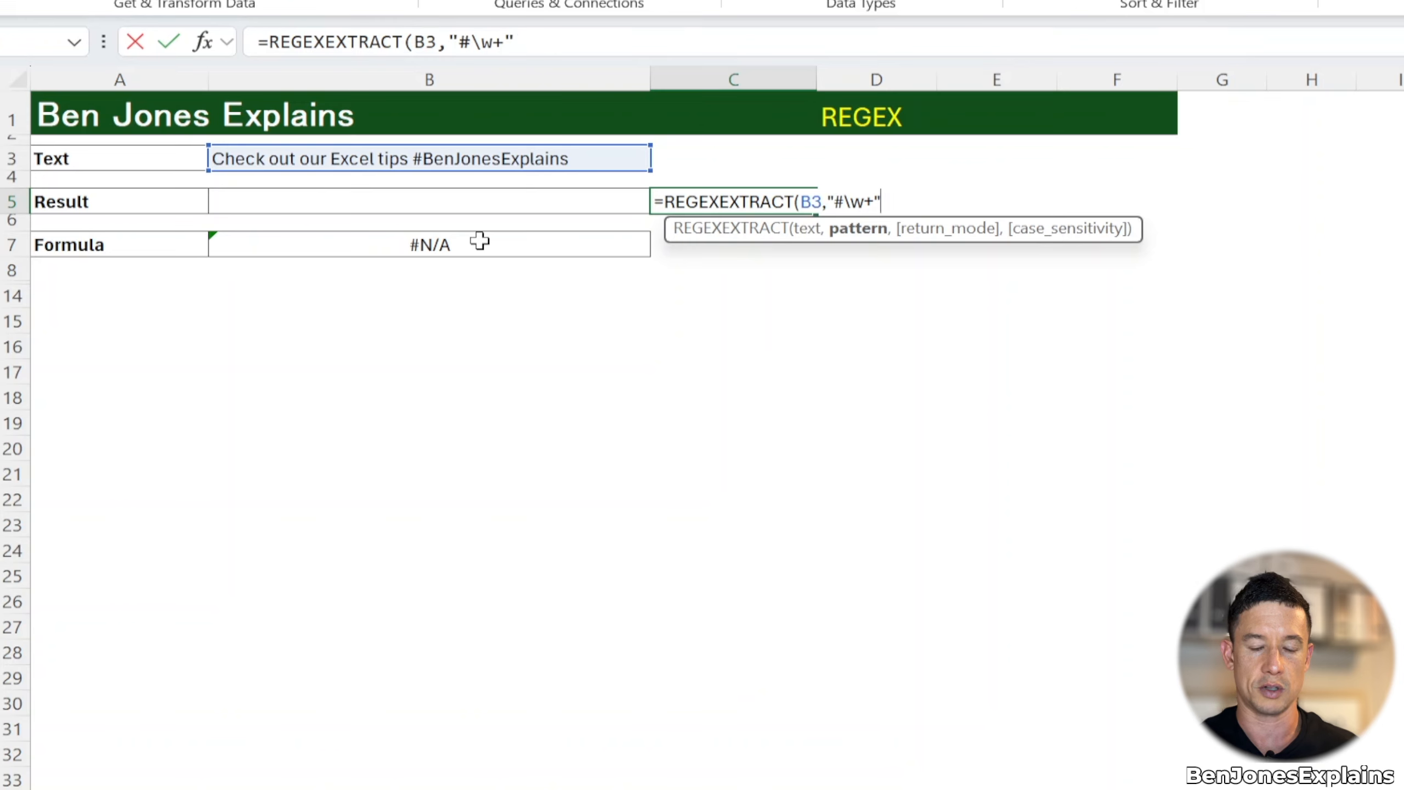
{"action": "type", "text": ")"}
{"action": "key", "text": "Return"}
{"action": "key", "text": "Up"}
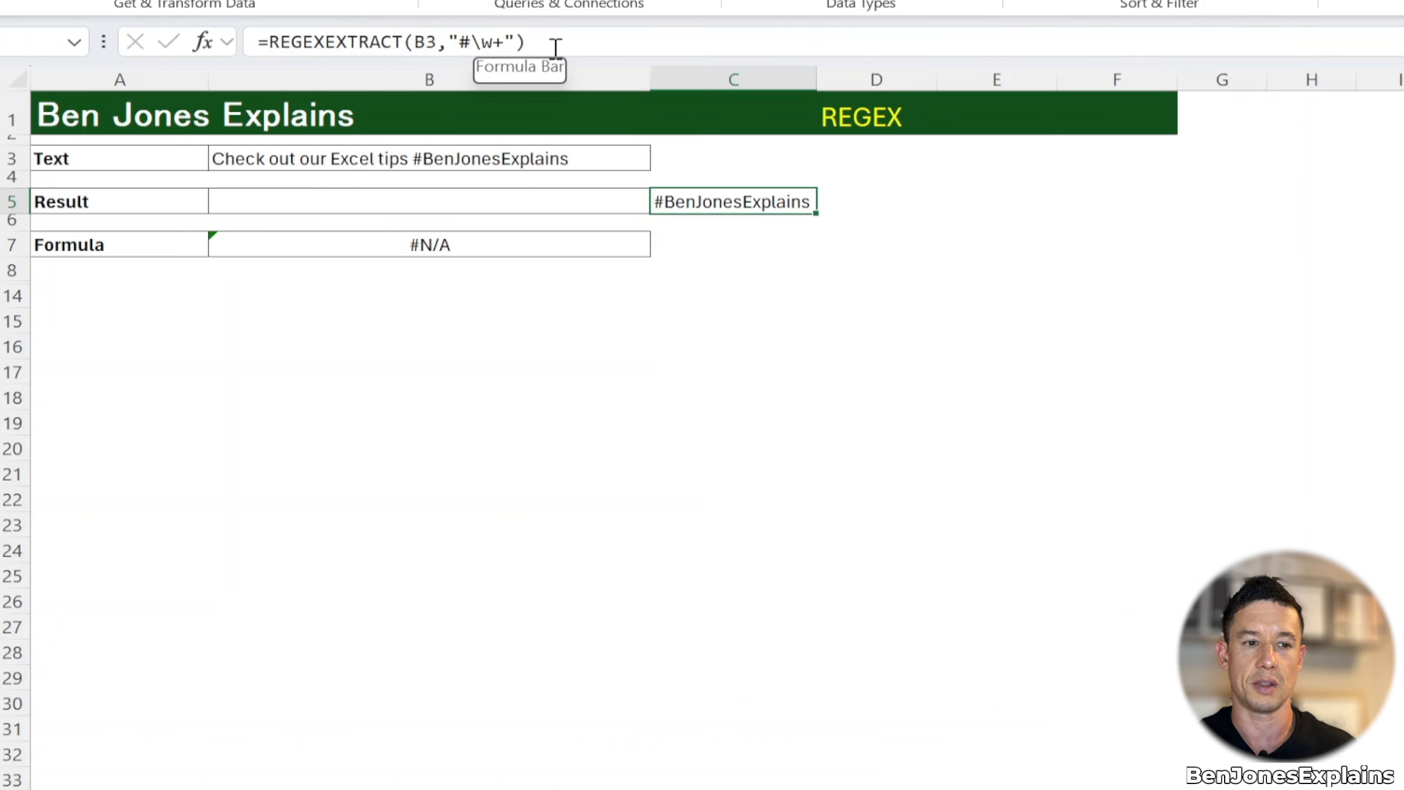
Step: Copy the formula text from C5 into the empty result cell B5, keeping its reference to B3
{"action": "left_click_drag", "start_coordinate": [556, 48], "coordinate": [189, 8]}
{"action": "key", "text": "Escape"}
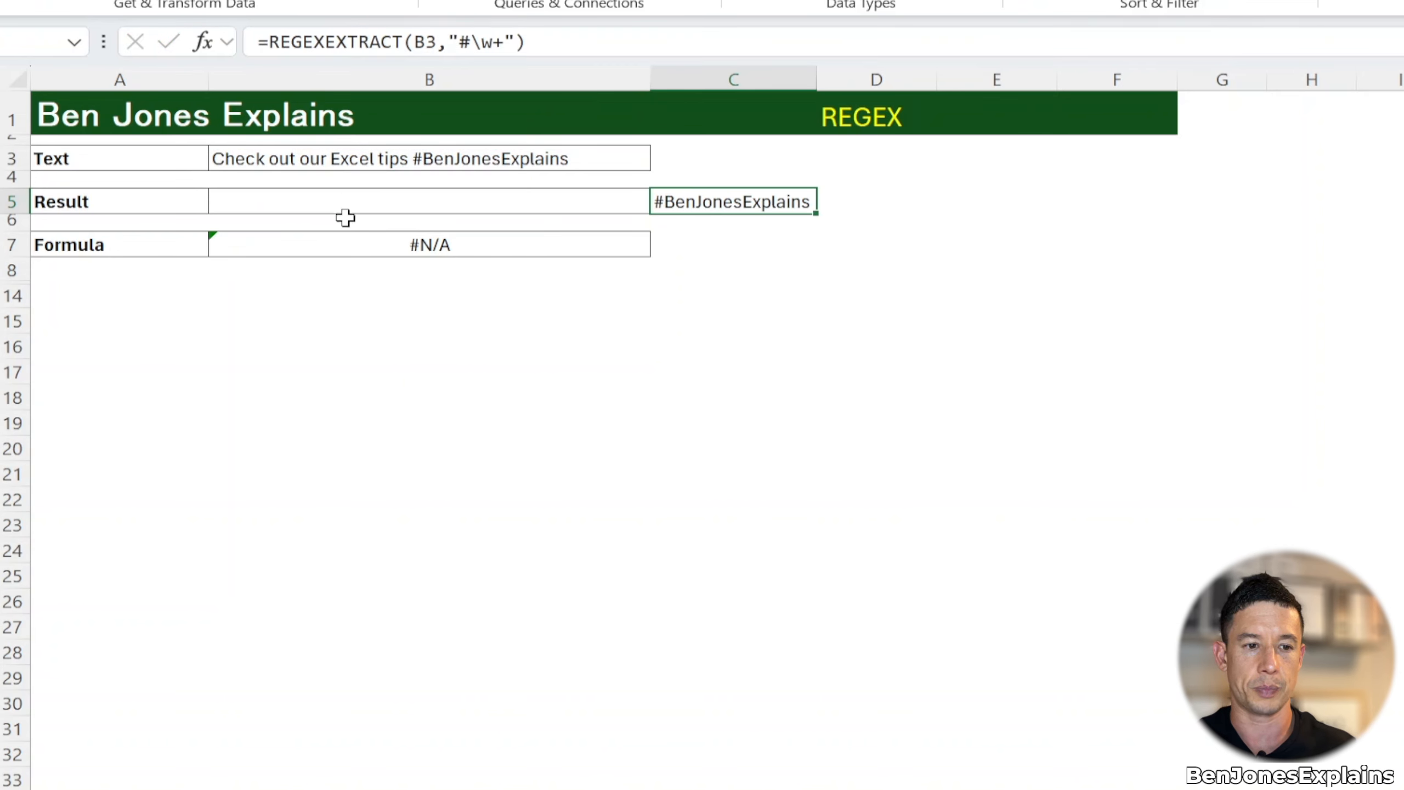
{"action": "left_click", "coordinate": [359, 200]}
{"action": "left_click", "coordinate": [431, 49]}
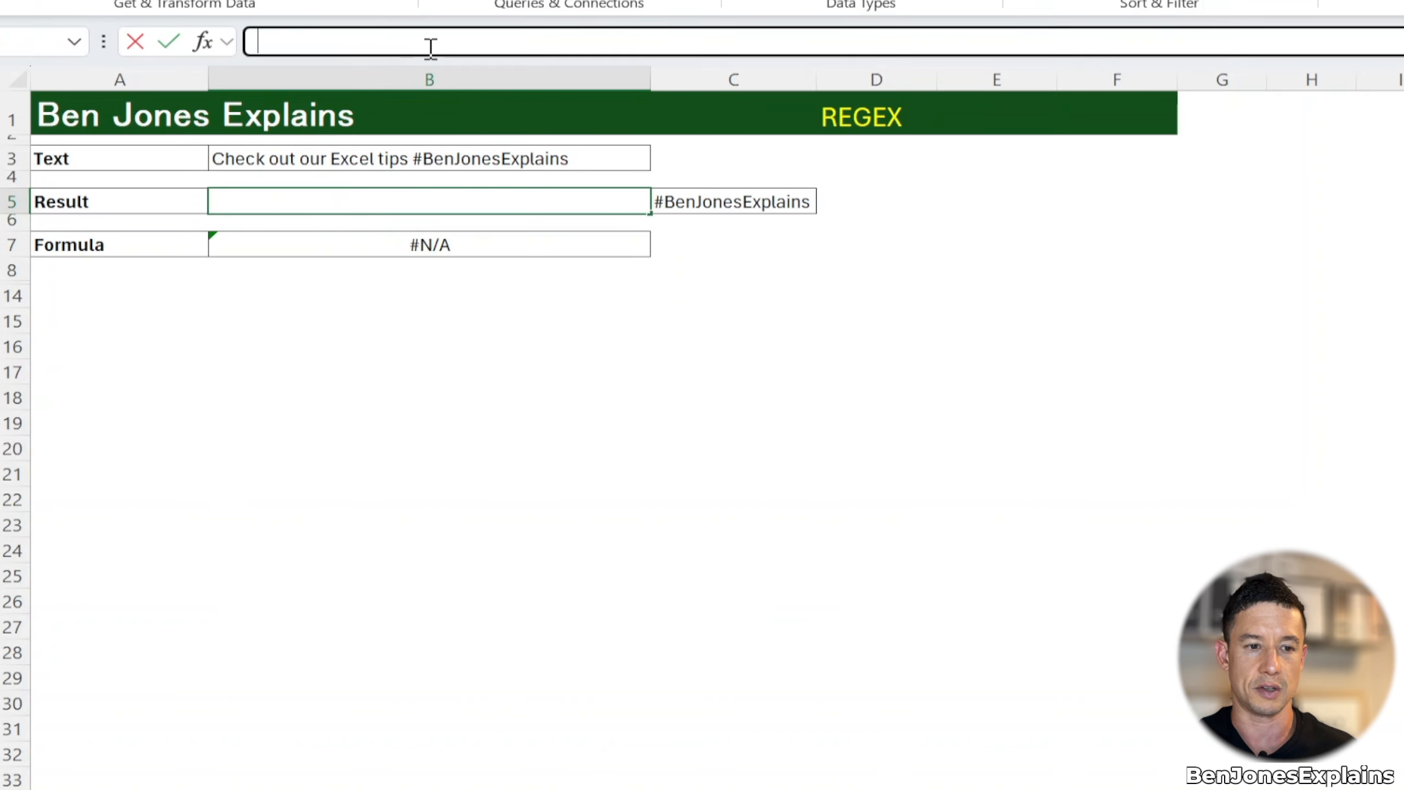
{"action": "key", "text": "ctrl+v"}
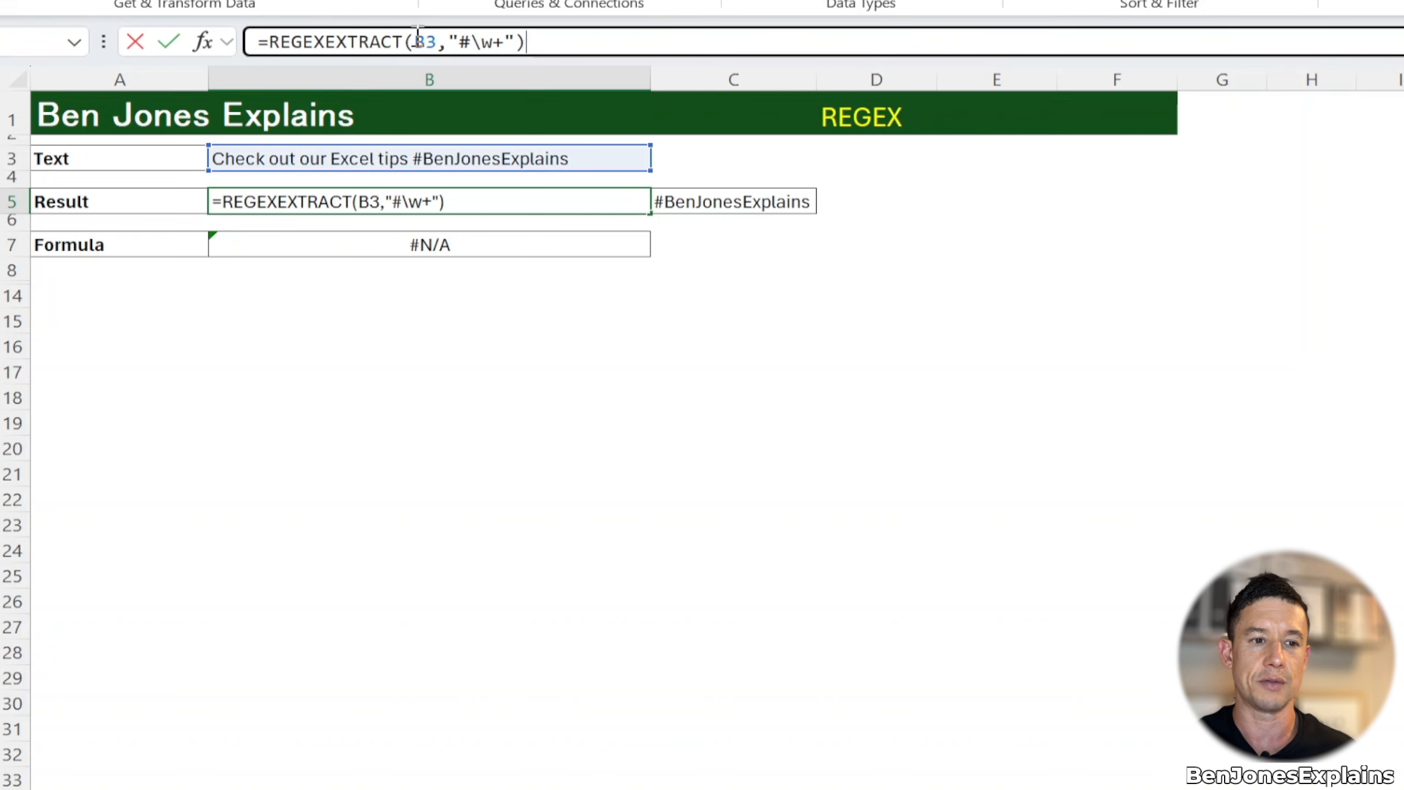
Step: Replace REGEXEXTRACT with REGEXTEST in the B5 formula, making it =REGEXTEST(B3,"#\w+"), and commit it
{"action": "left_click", "coordinate": [405, 42]}
{"action": "key", "text": "BackSpace"}
{"action": "key", "text": "BackSpace"}
{"action": "key", "text": "BackSpace"}
{"action": "key", "text": "BackSpace"}
{"action": "key", "text": "BackSpace"}
{"action": "key", "text": "BackSpace"}
{"action": "key", "text": "BackSpace"}
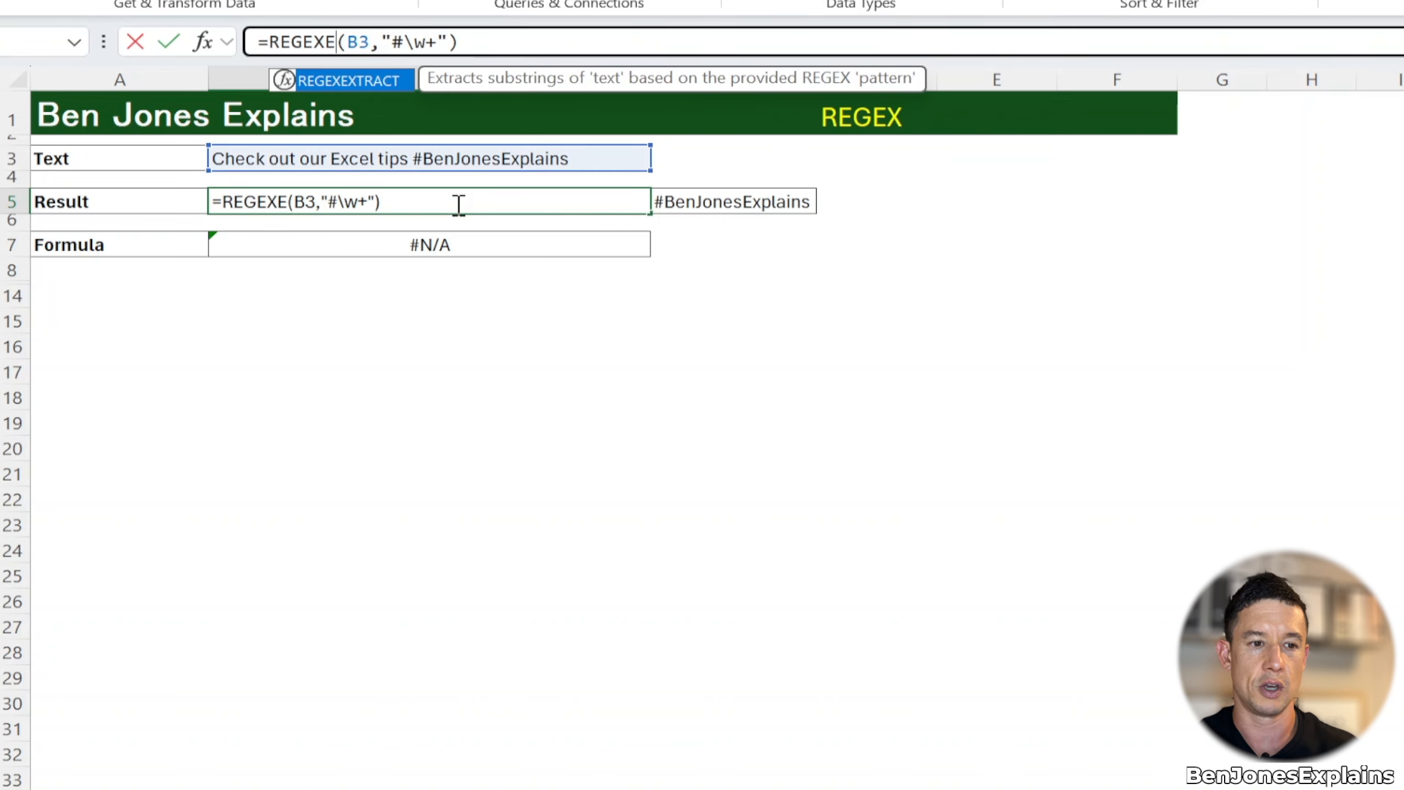
{"action": "type", "text": "x"}
{"action": "key", "text": "BackSpace"}
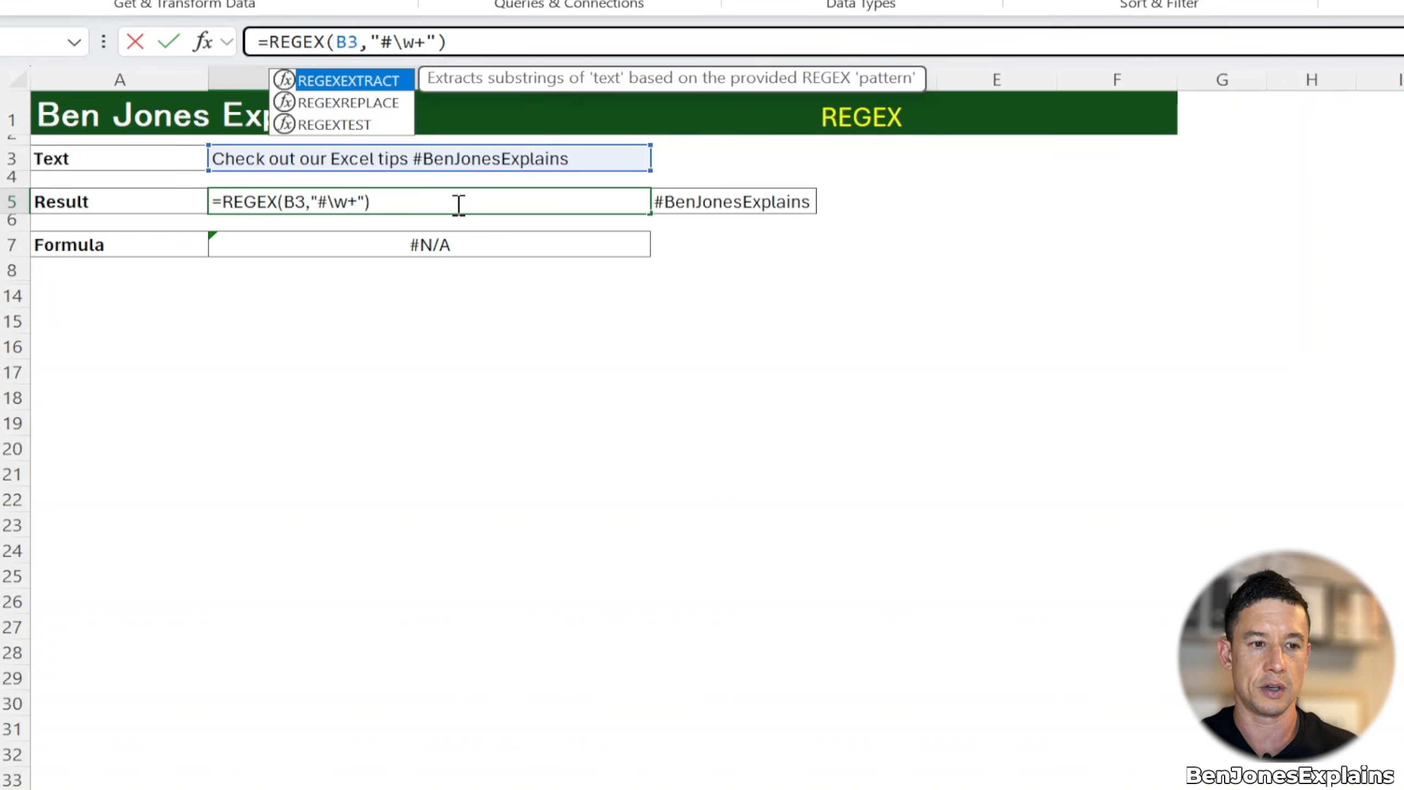
{"action": "key", "text": "Down"}
{"action": "key", "text": "Down"}
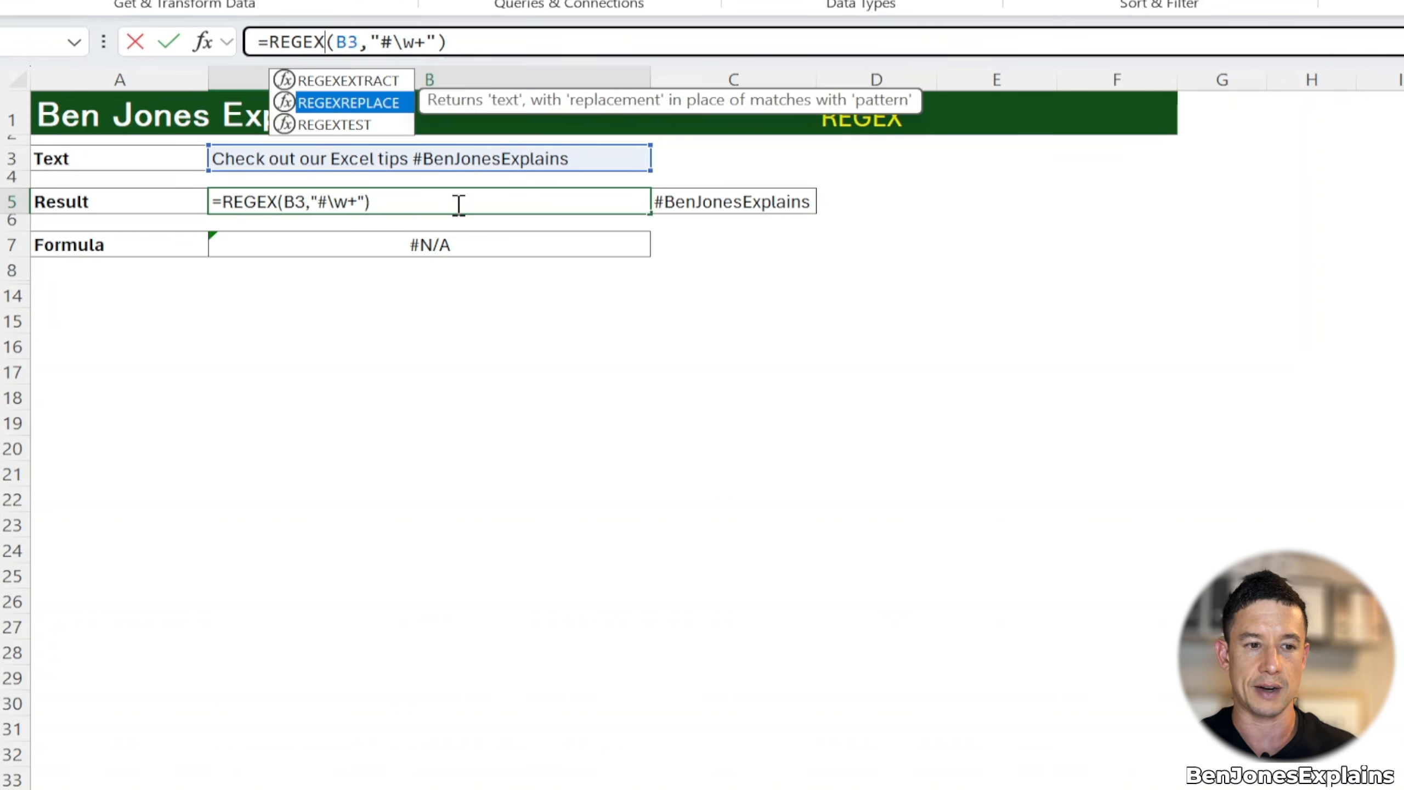
{"action": "type", "text": "TEST"}
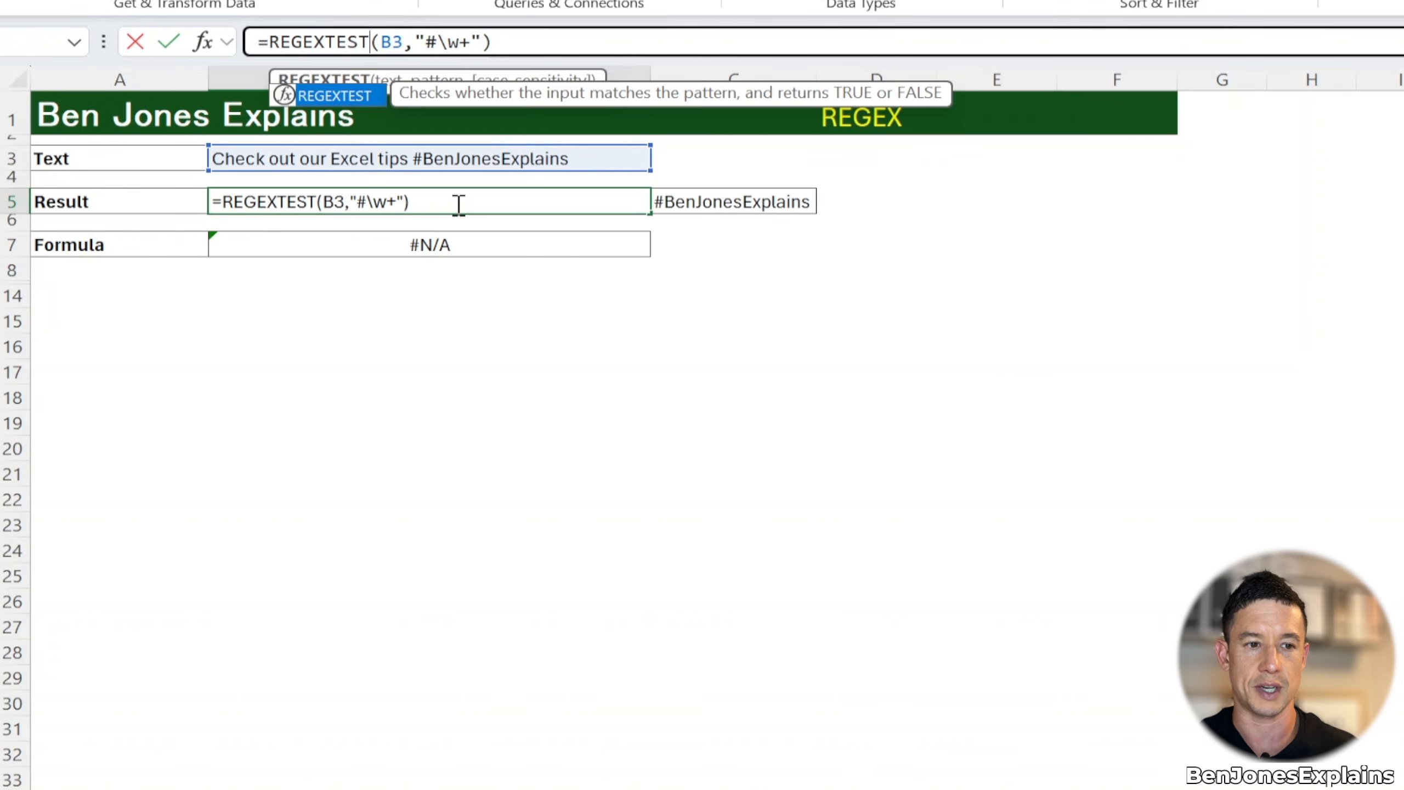
{"action": "key", "text": "Right"}
{"action": "key", "text": "Right"}
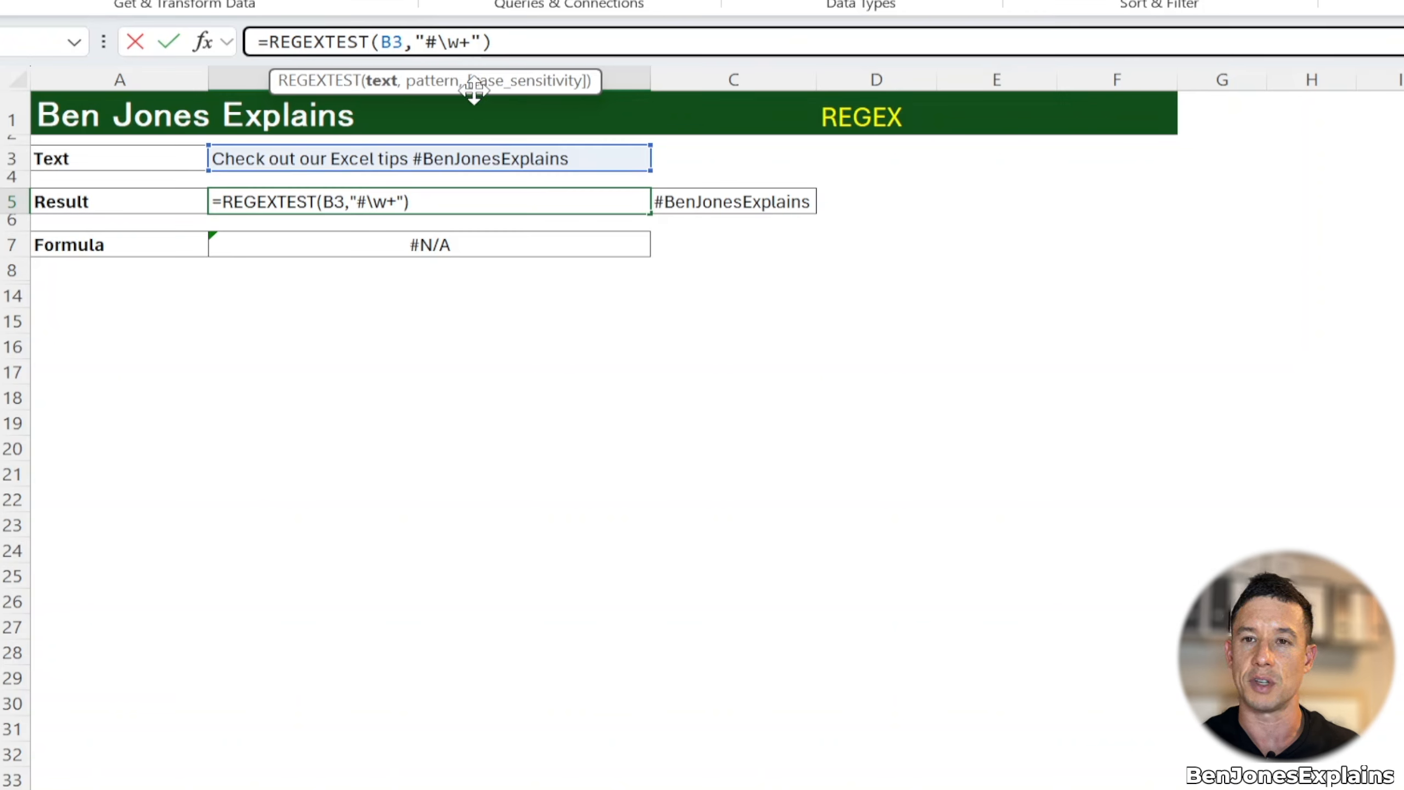
{"action": "left_click", "coordinate": [426, 42]}
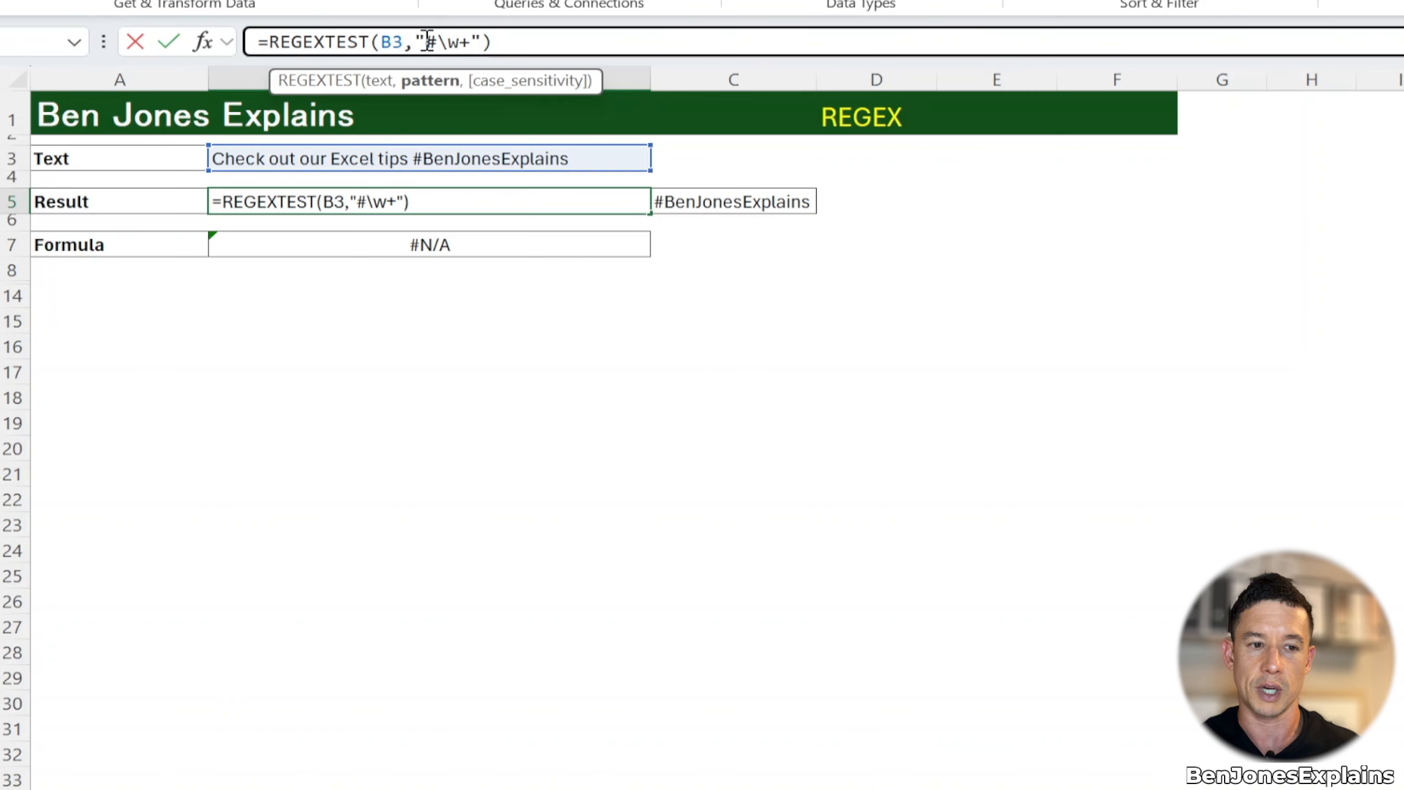
{"action": "left_click", "coordinate": [490, 42]}
{"action": "key", "text": "ctrl+Return"}
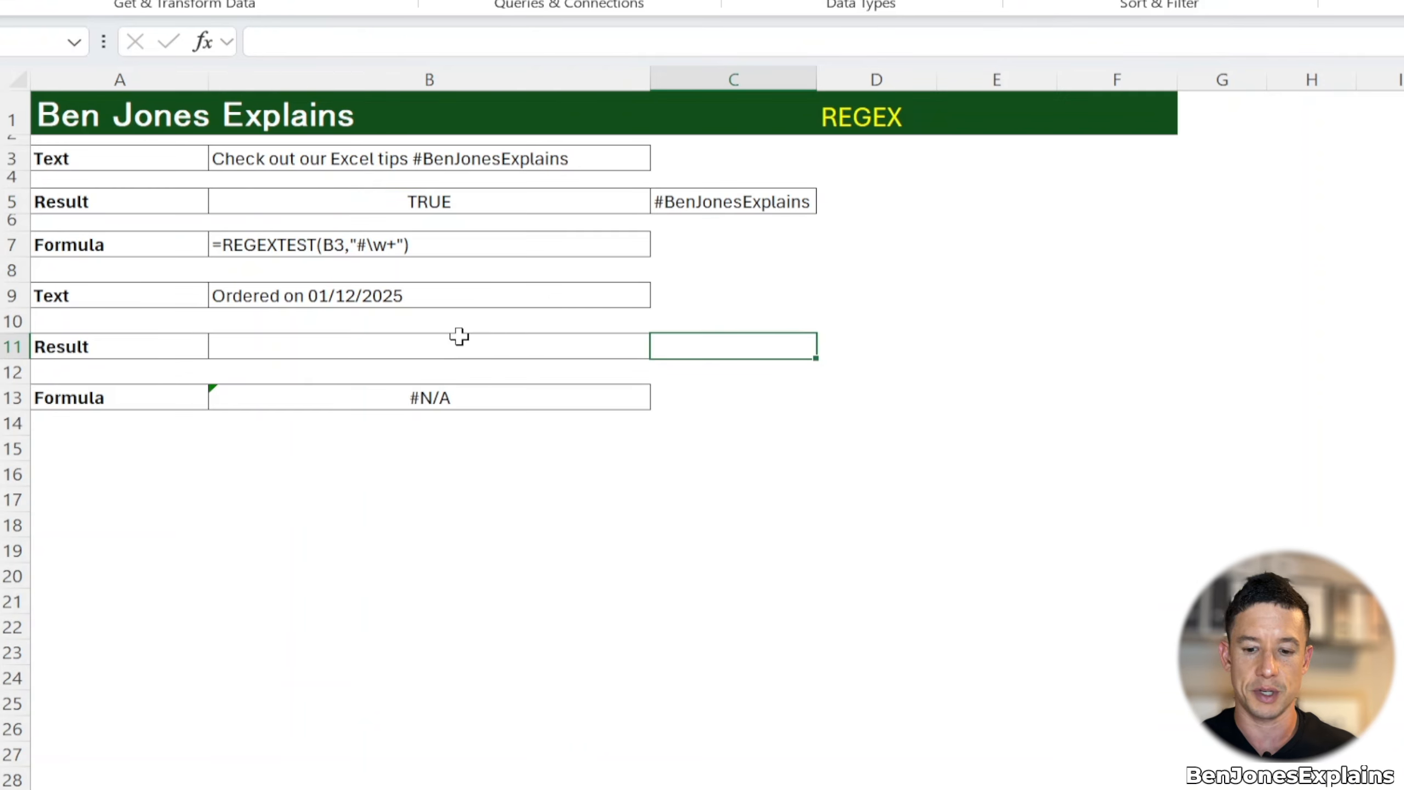
Step: Enter =REGEXTEST(B9,"\d+/\d+/\d+") in B11 to check the order text for a date pattern
{"action": "left_click", "coordinate": [459, 336]}
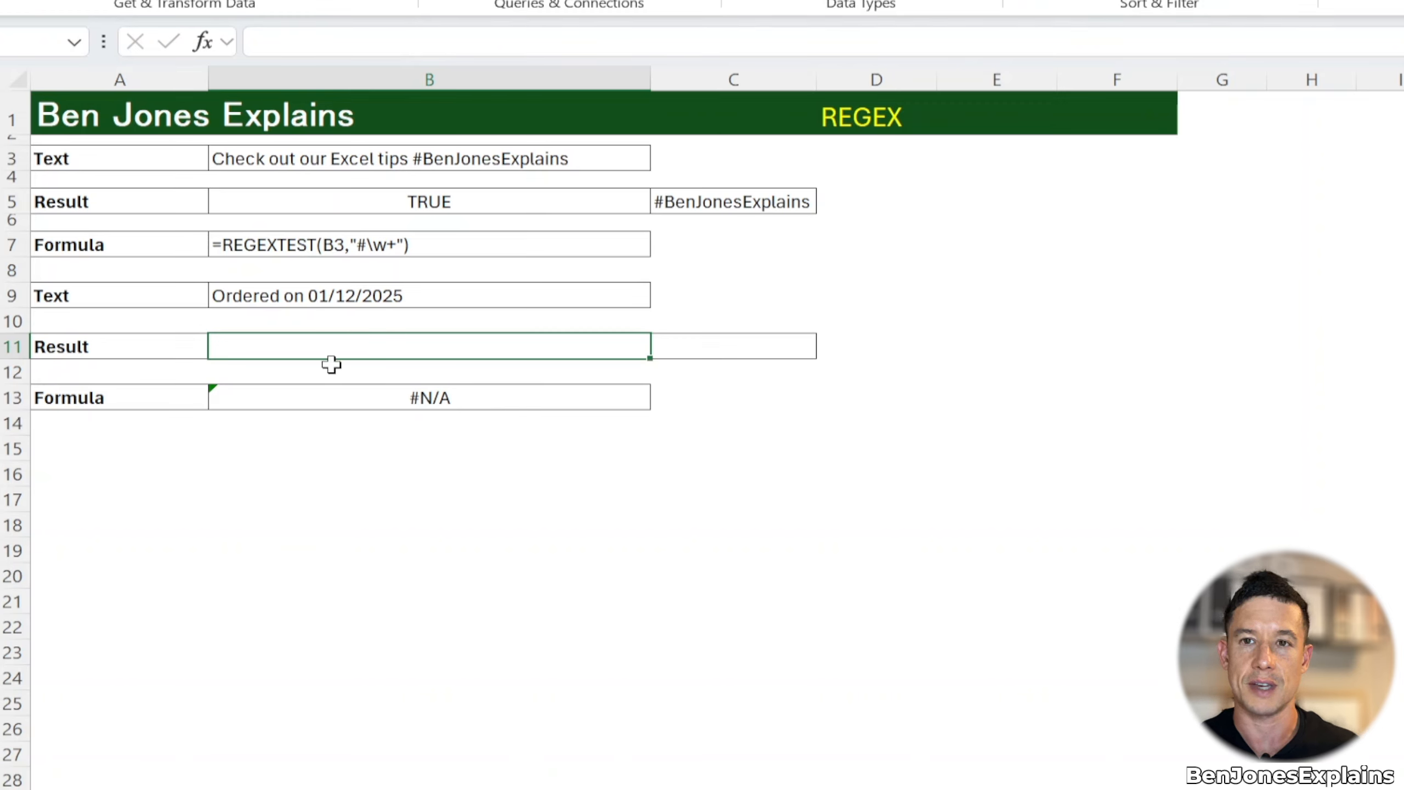
{"action": "type", "text": "=rege"}
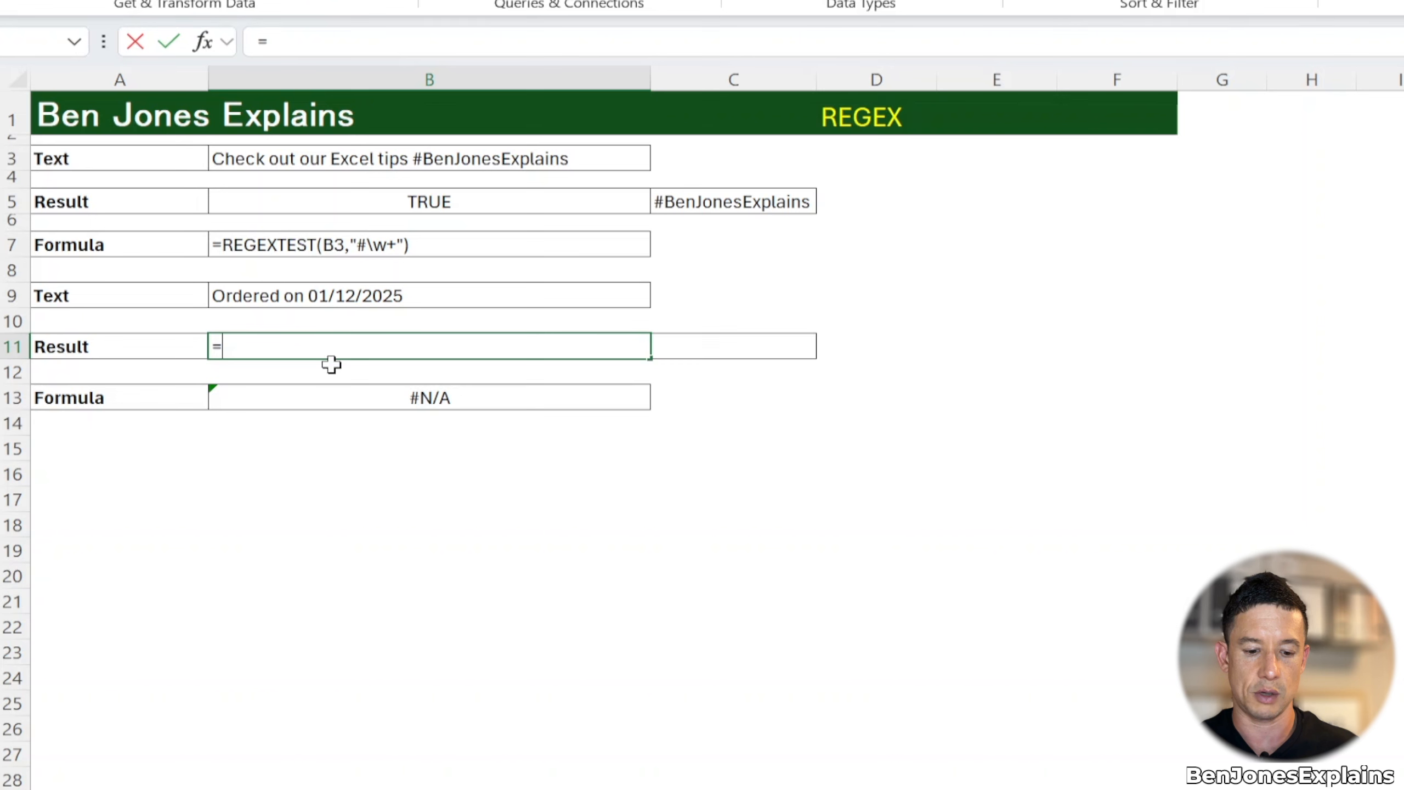
{"action": "key", "text": "Down"}
{"action": "key", "text": "Down"}
{"action": "key", "text": "Tab"}
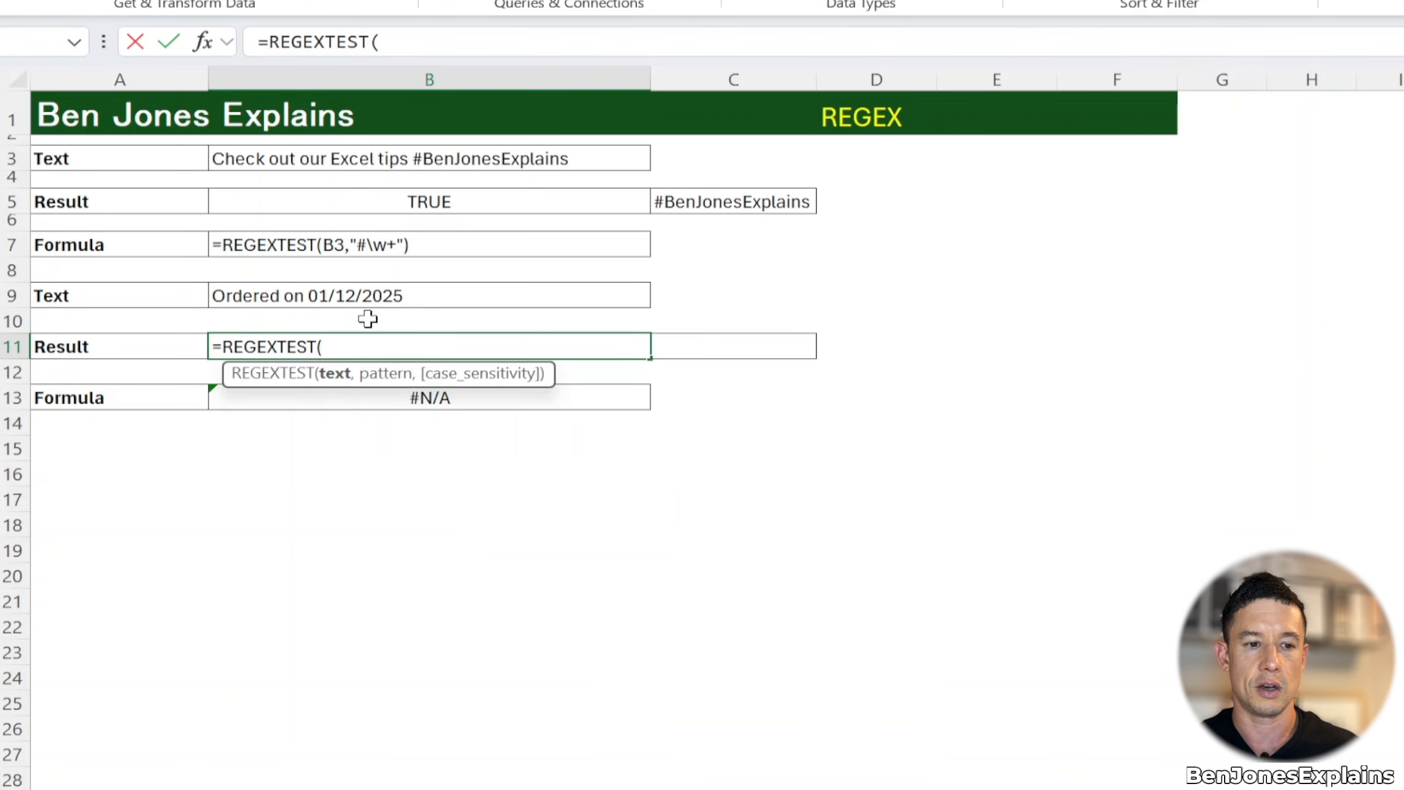
{"action": "left_click", "coordinate": [400, 295]}
{"action": "type", "text": ","}
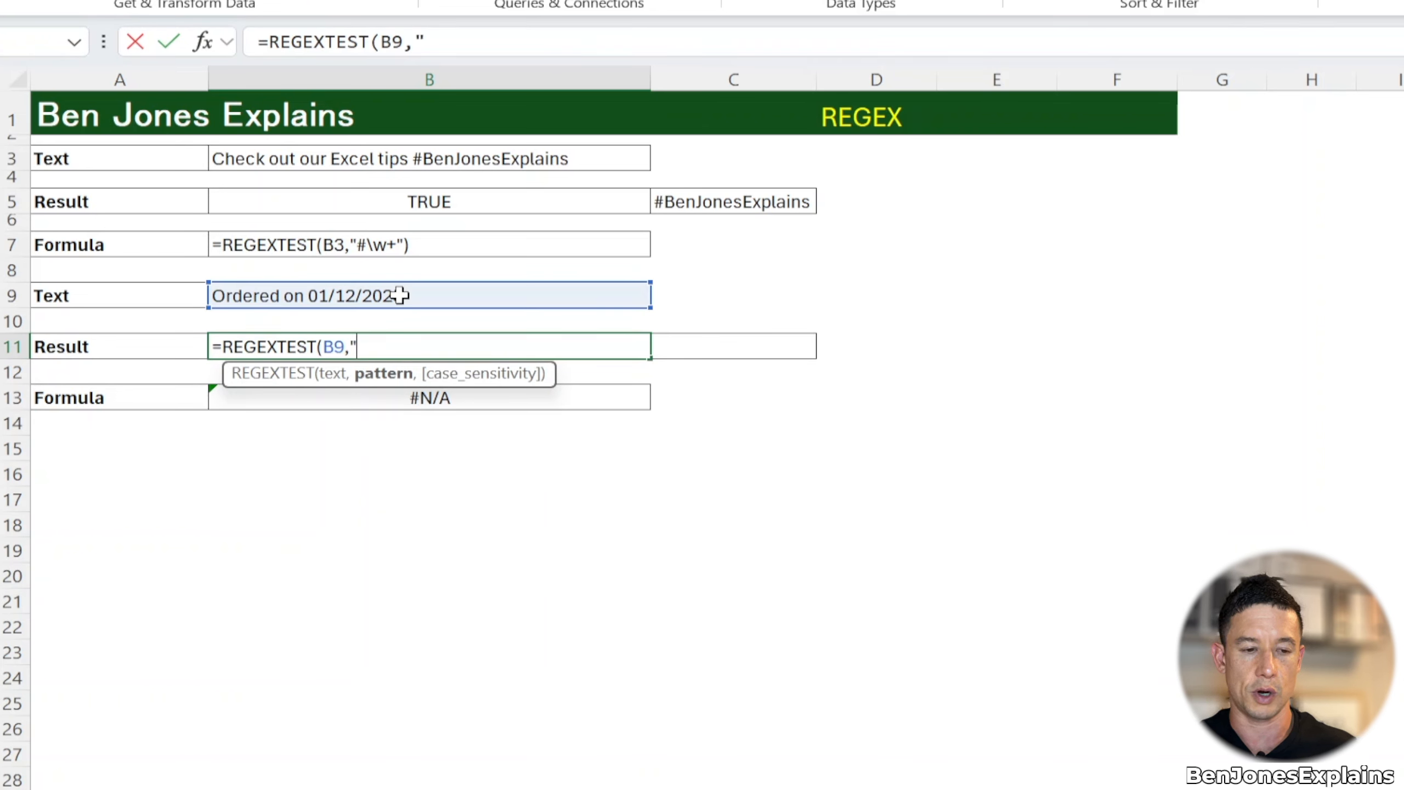
{"action": "type", "text": "\\d"}
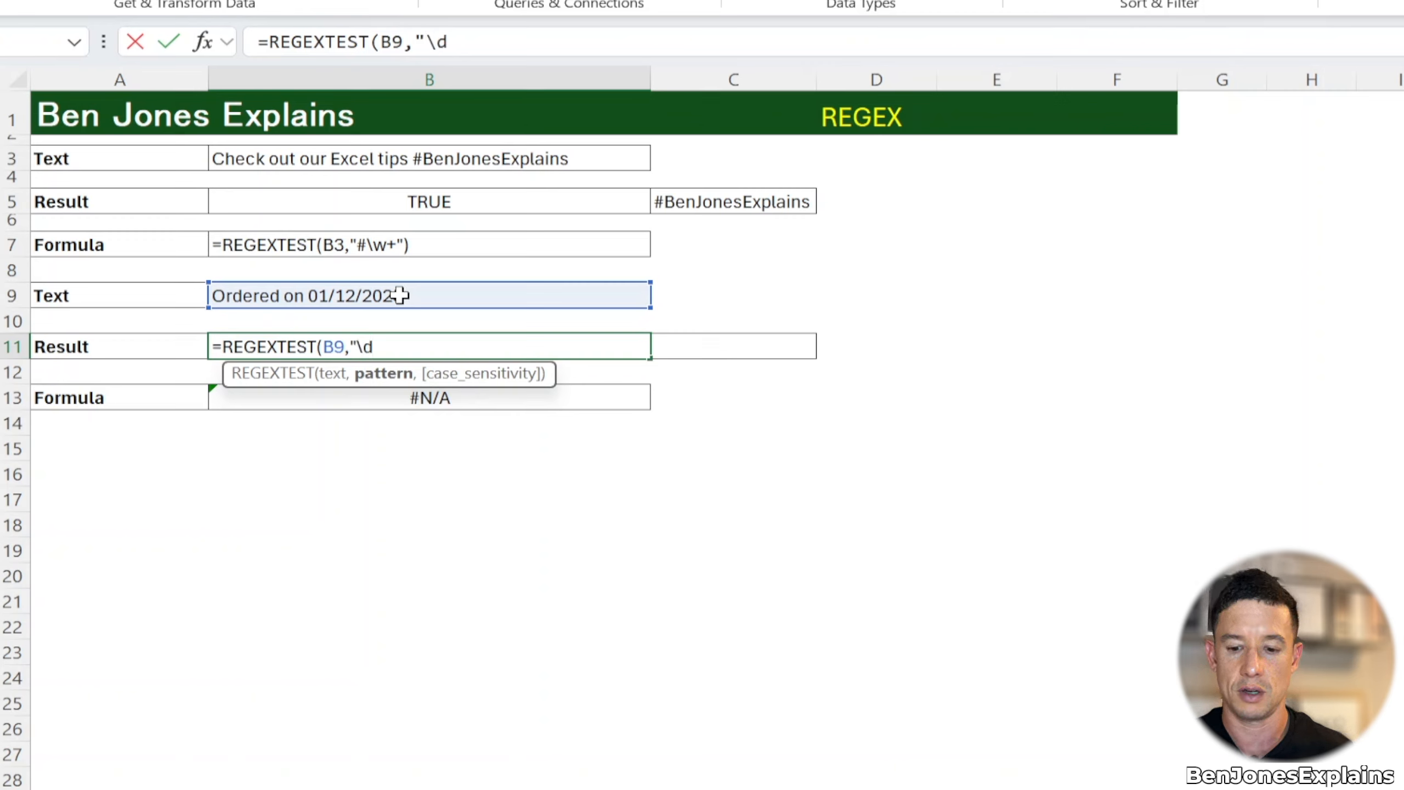
{"action": "type", "text": "+"}
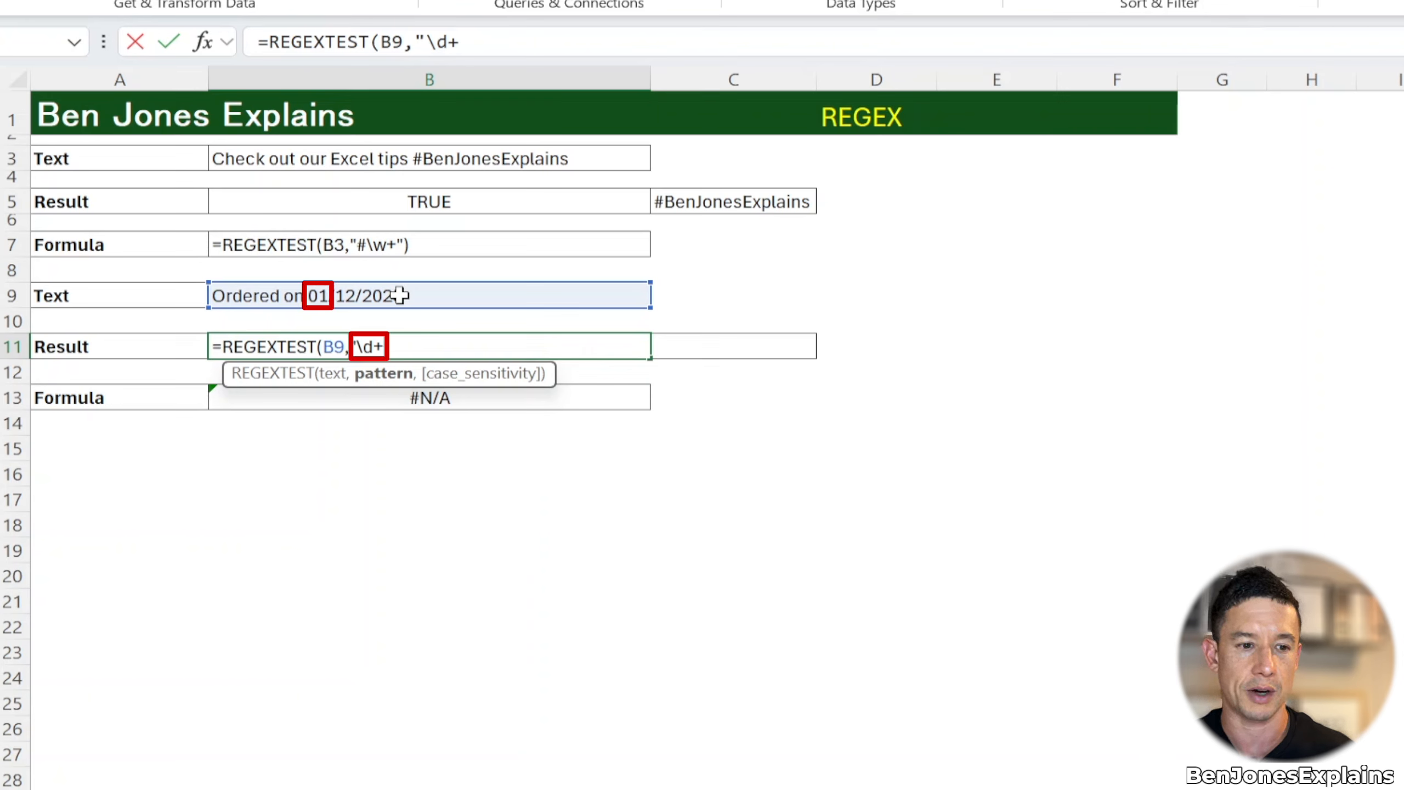
{"action": "type", "text": "/"}
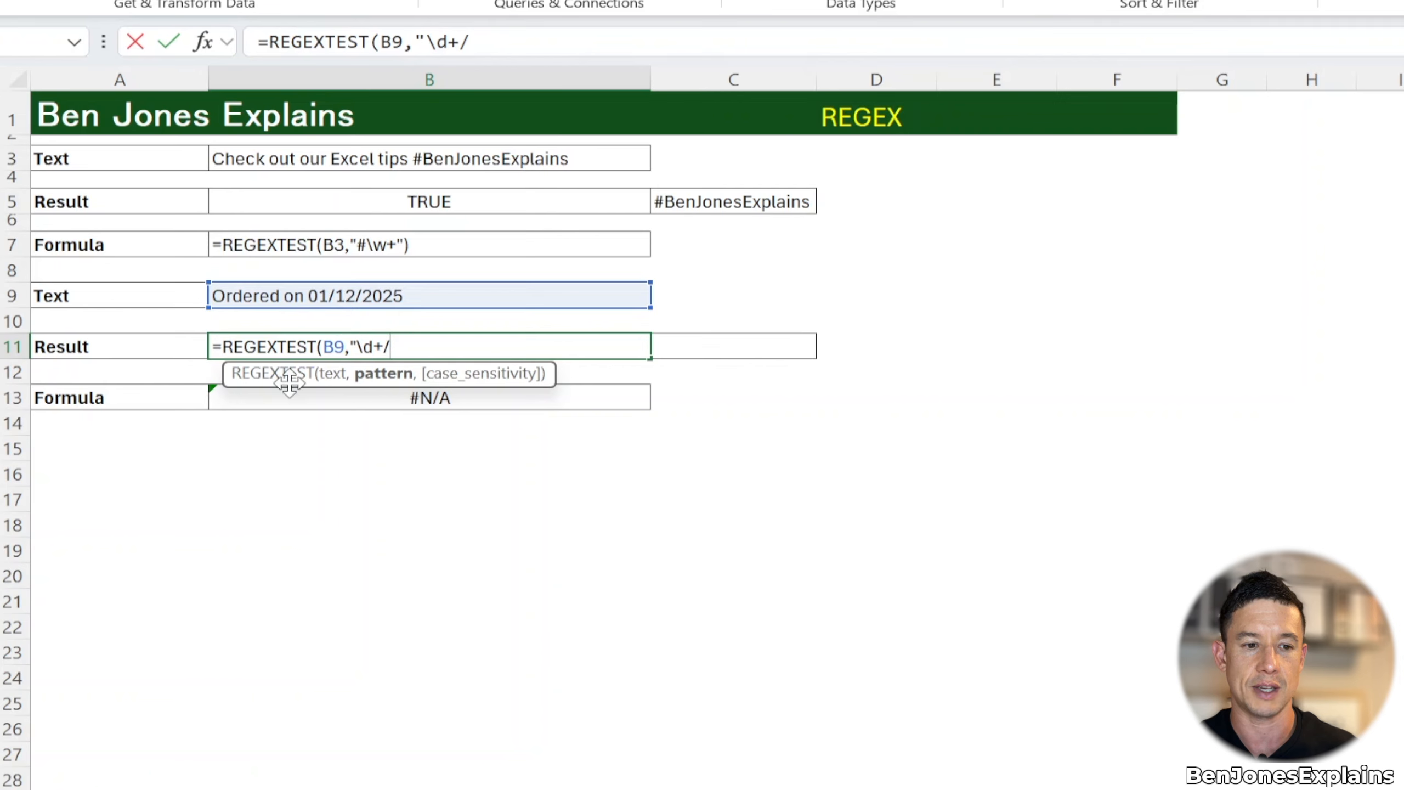
{"action": "type", "text": "\\d"}
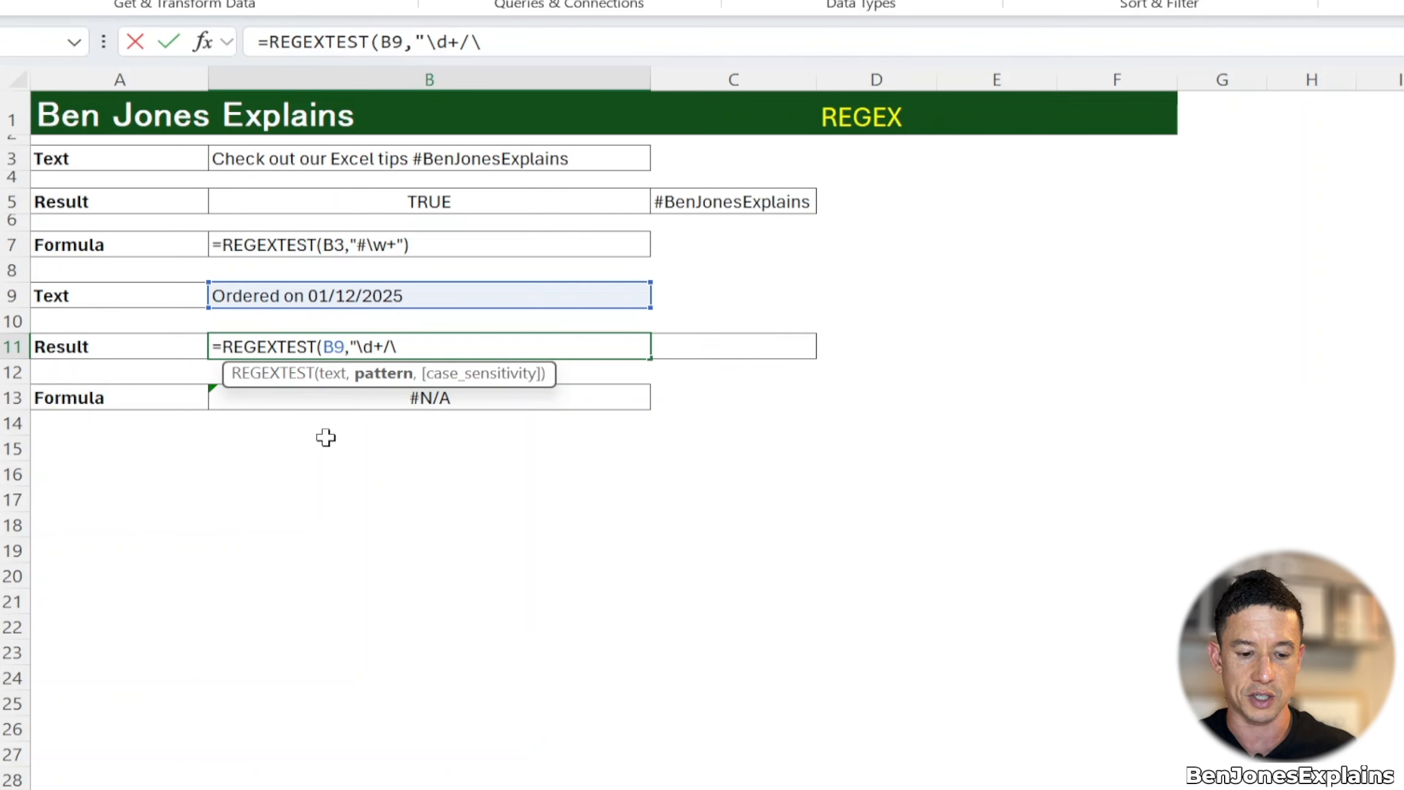
{"action": "type", "text": "+"}
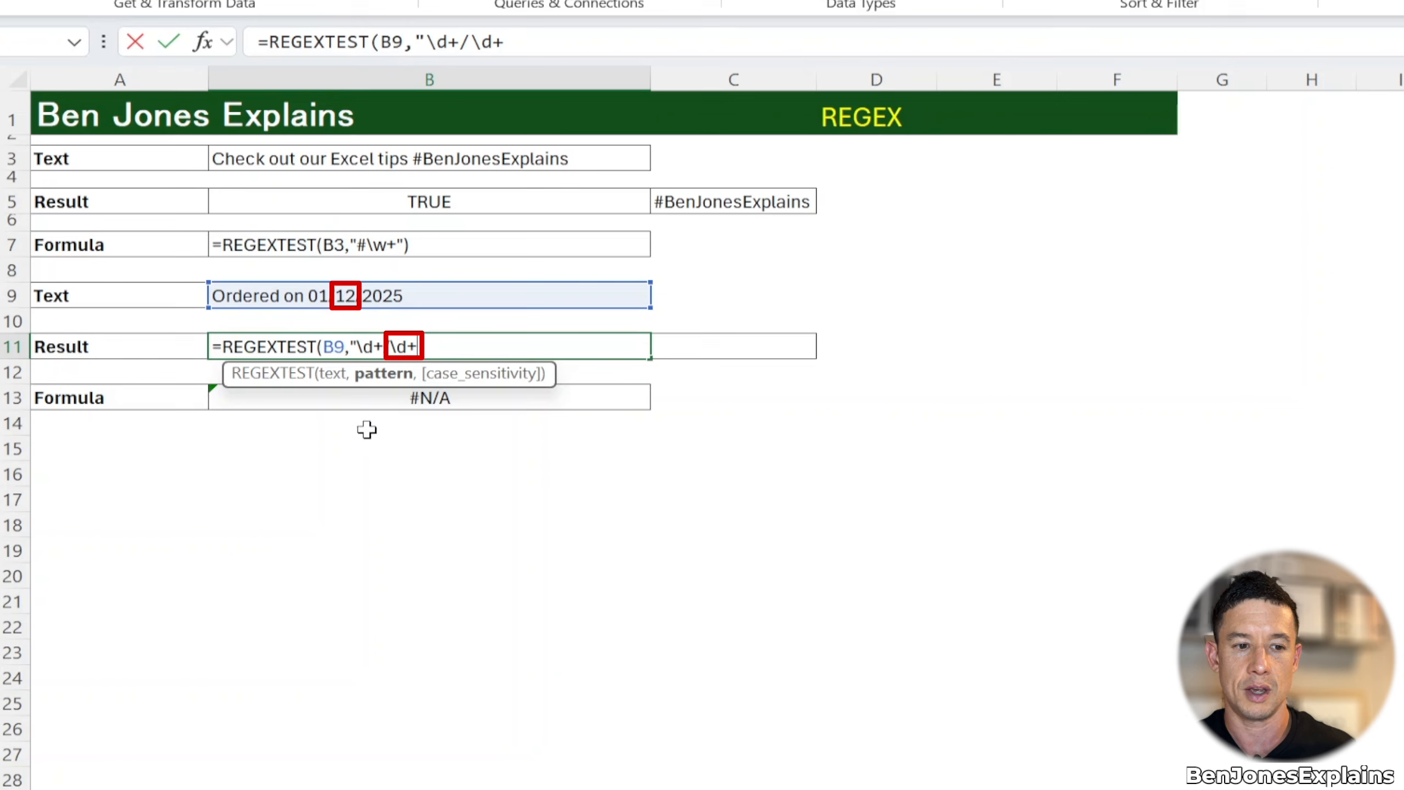
{"action": "type", "text": "/"}
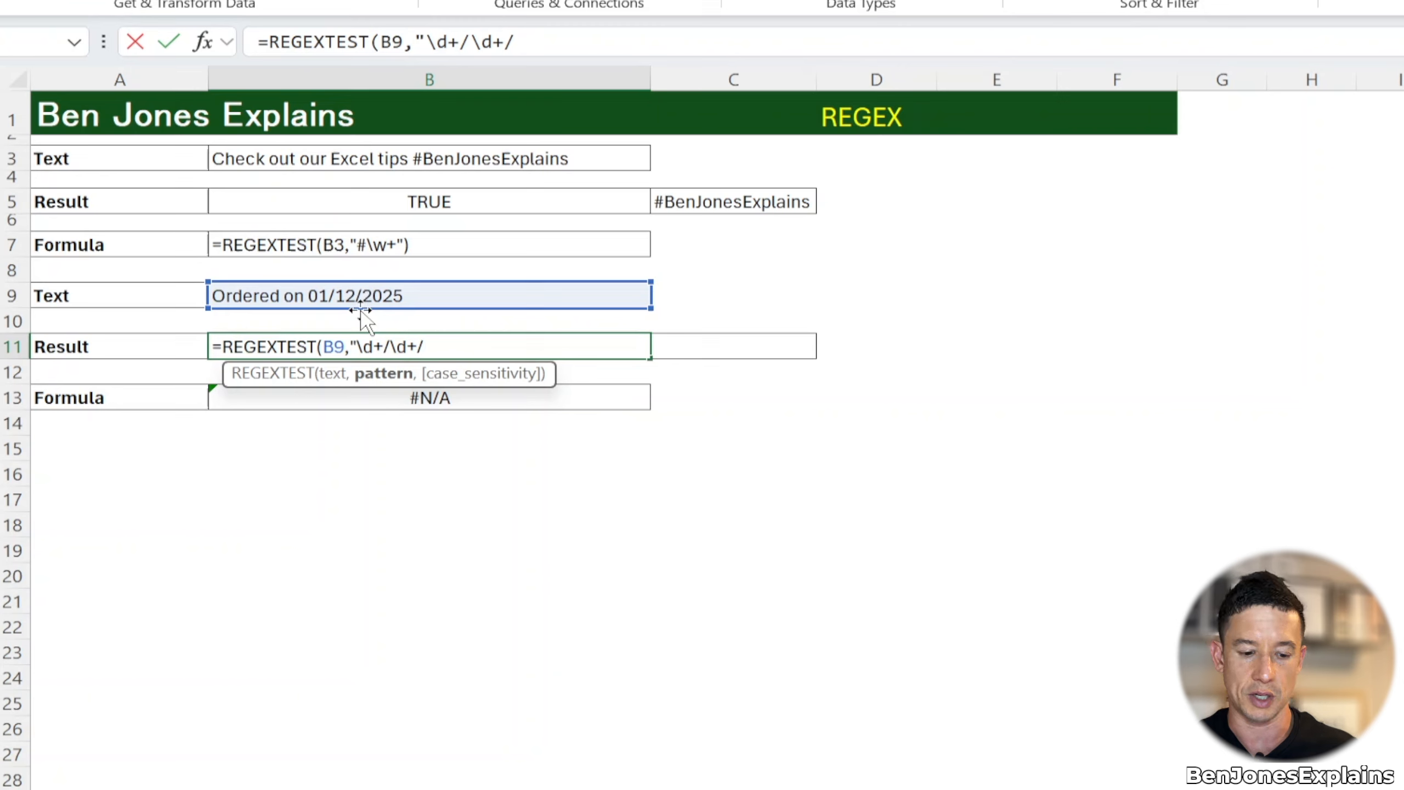
{"action": "type", "text": "\\d+"}
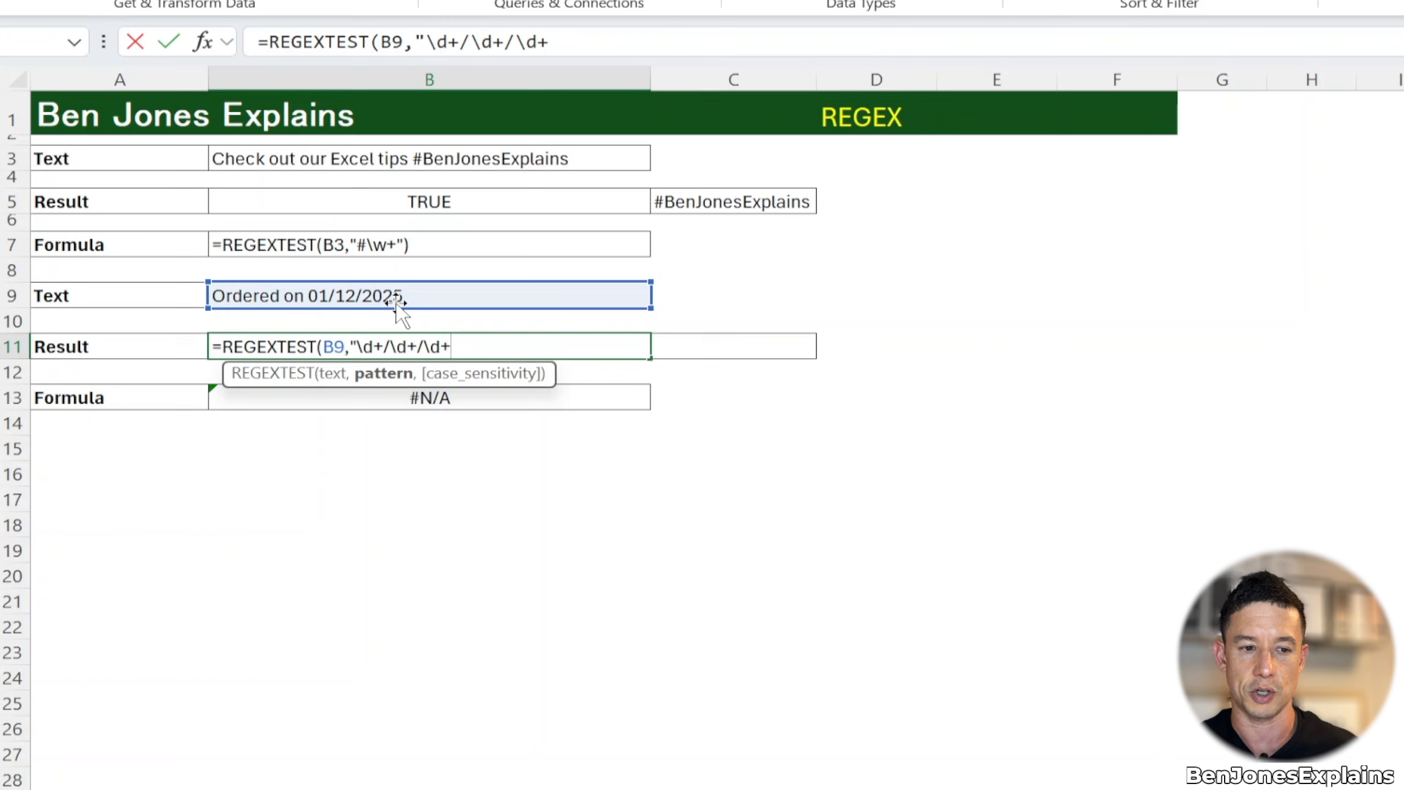
{"action": "type", "text": "\""}
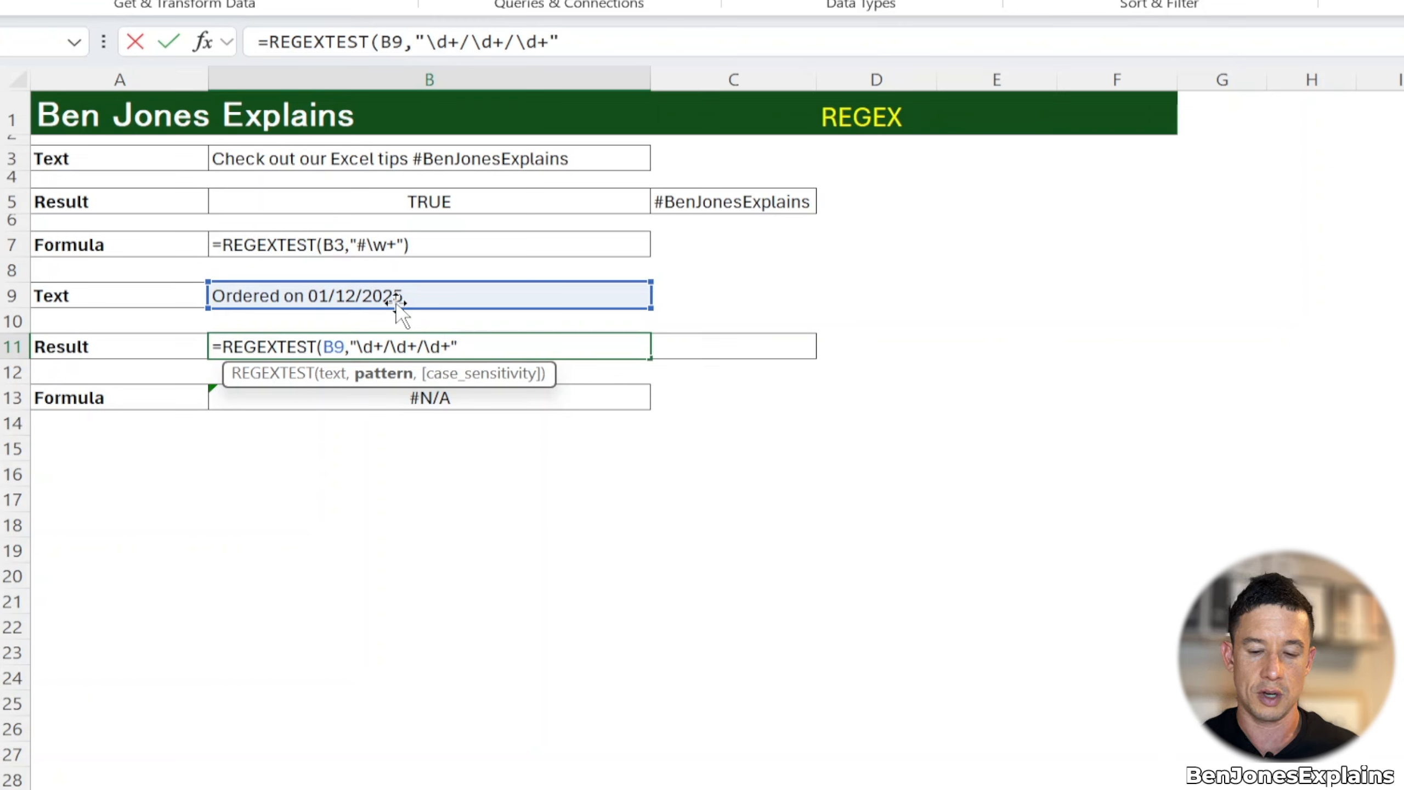
{"action": "type", "text": ")"}
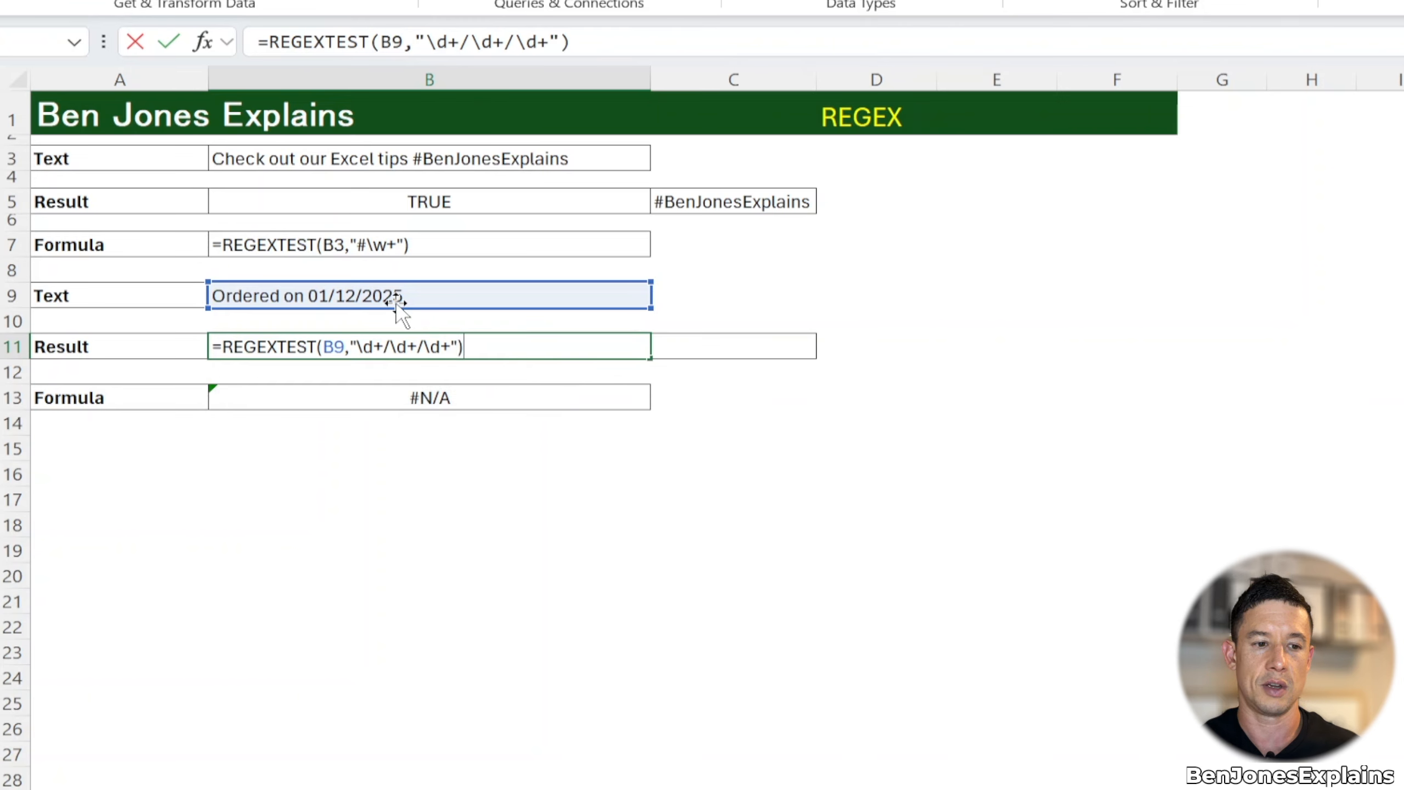
{"action": "key", "text": "Return"}
Step: Copy the date-check formula text from B11 into the empty cell C11, keeping its reference to B9
{"action": "left_click", "coordinate": [409, 347]}
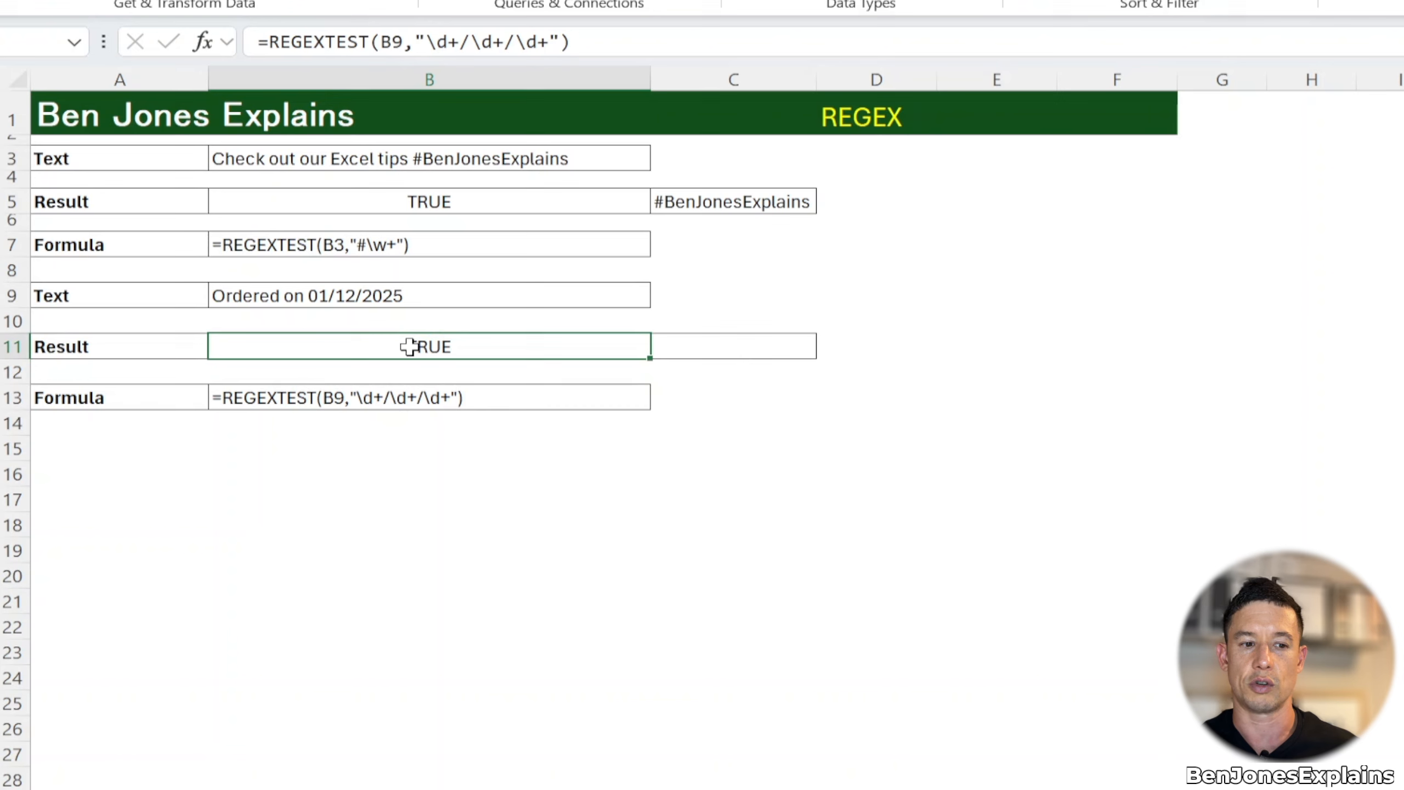
{"action": "left_click_drag", "start_coordinate": [615, 45], "coordinate": [111, 28]}
{"action": "key", "text": "ctrl+c"}
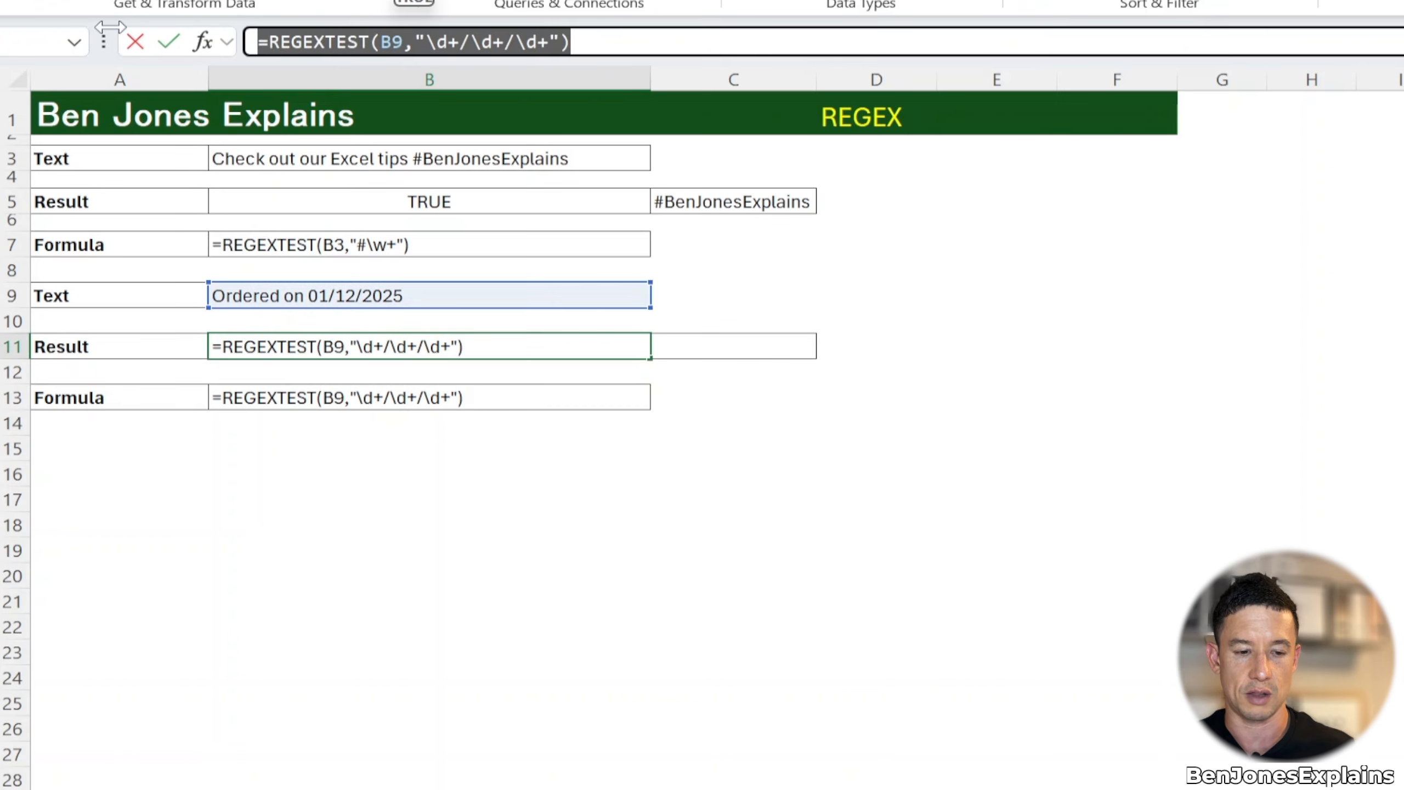
{"action": "key", "text": "Escape"}
{"action": "left_click", "coordinate": [716, 350]}
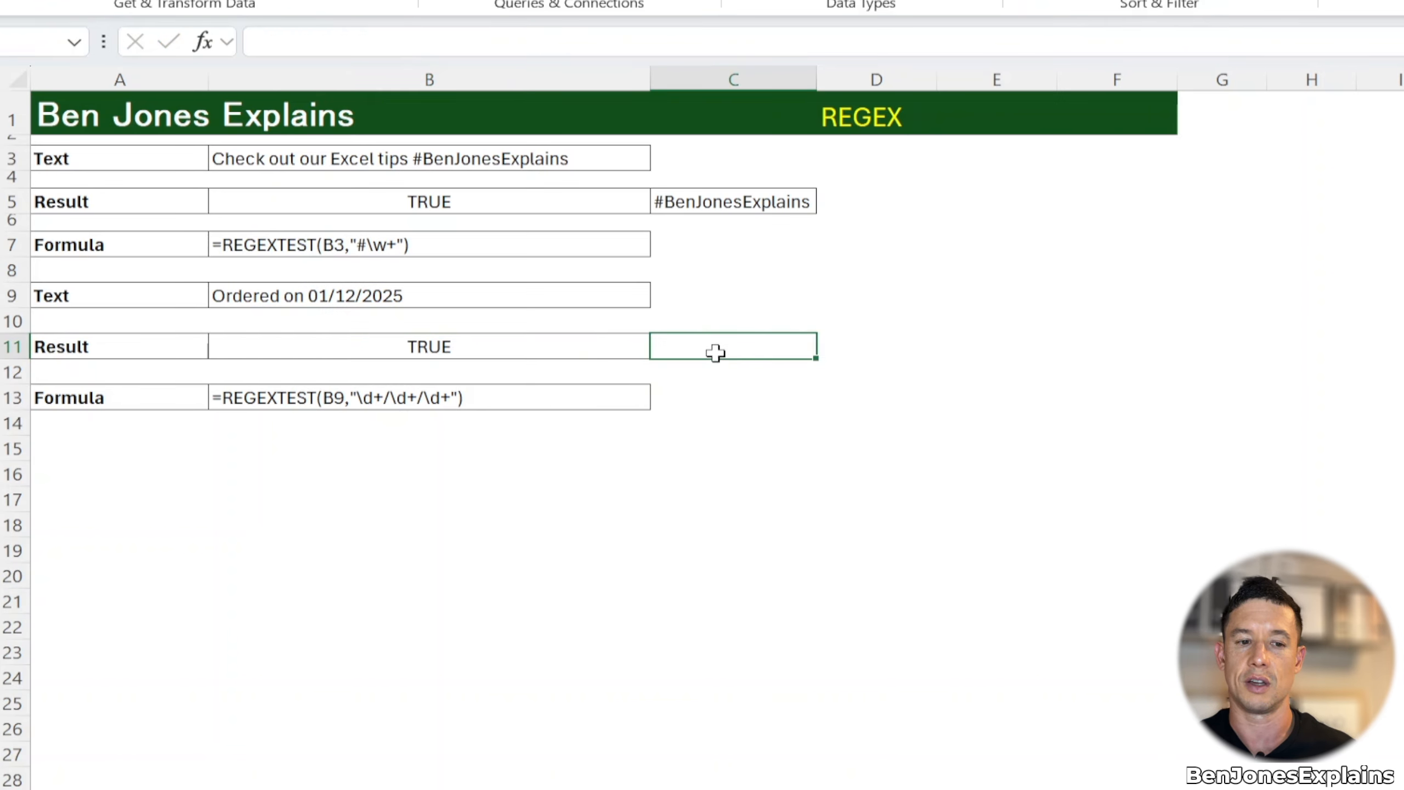
{"action": "left_click", "coordinate": [533, 41]}
{"action": "key", "text": "ctrl+v"}
Step: Replace REGEXTEST with REGEXEXTRACT in the C11 formula, making it =REGEXEXTRACT(B9,"\d+/\d+/\d+"), and commit it
{"action": "left_click_drag", "start_coordinate": [367, 42], "coordinate": [302, 41]}
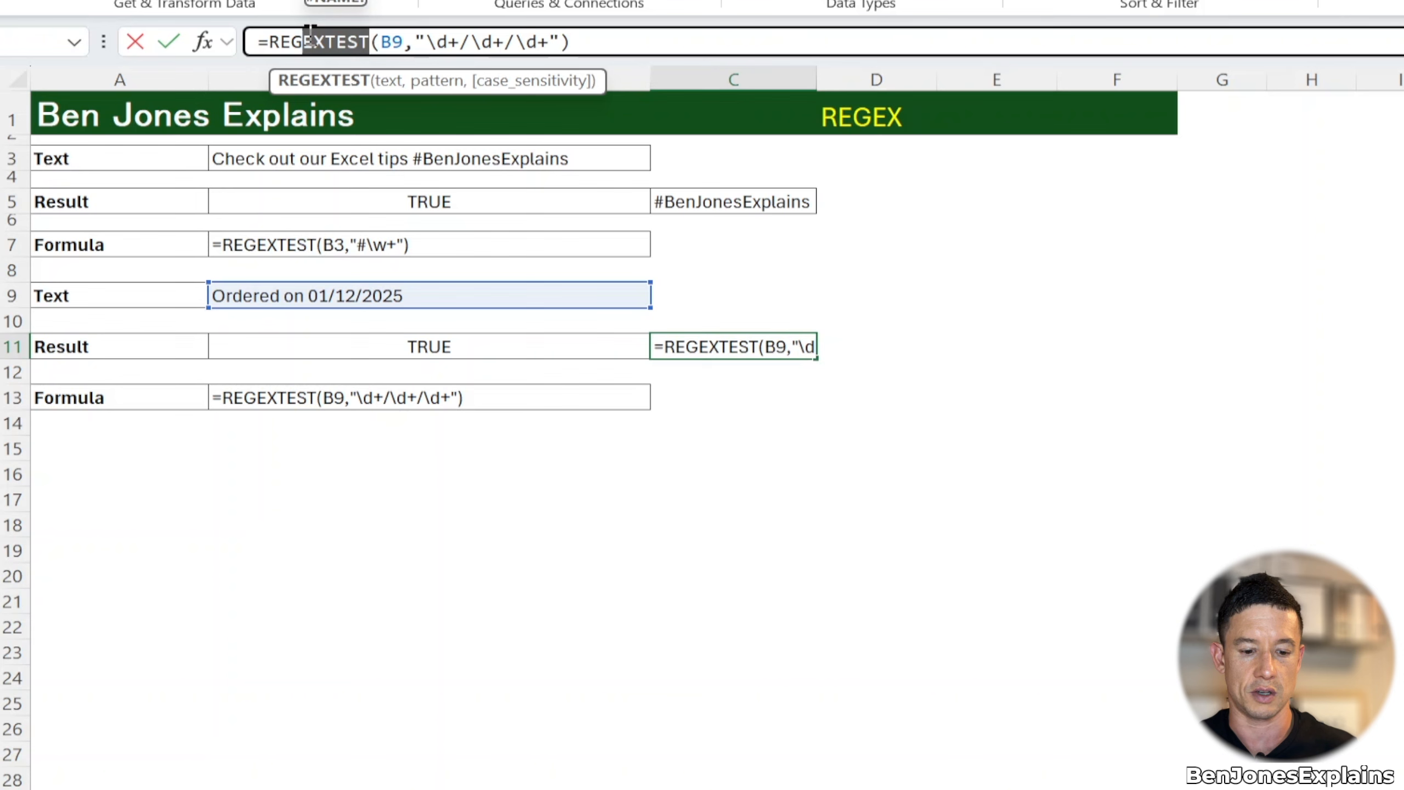
{"action": "type", "text": "ex"}
{"action": "key", "text": "Down"}
{"action": "key", "text": "Up"}
{"action": "key", "text": "Tab"}
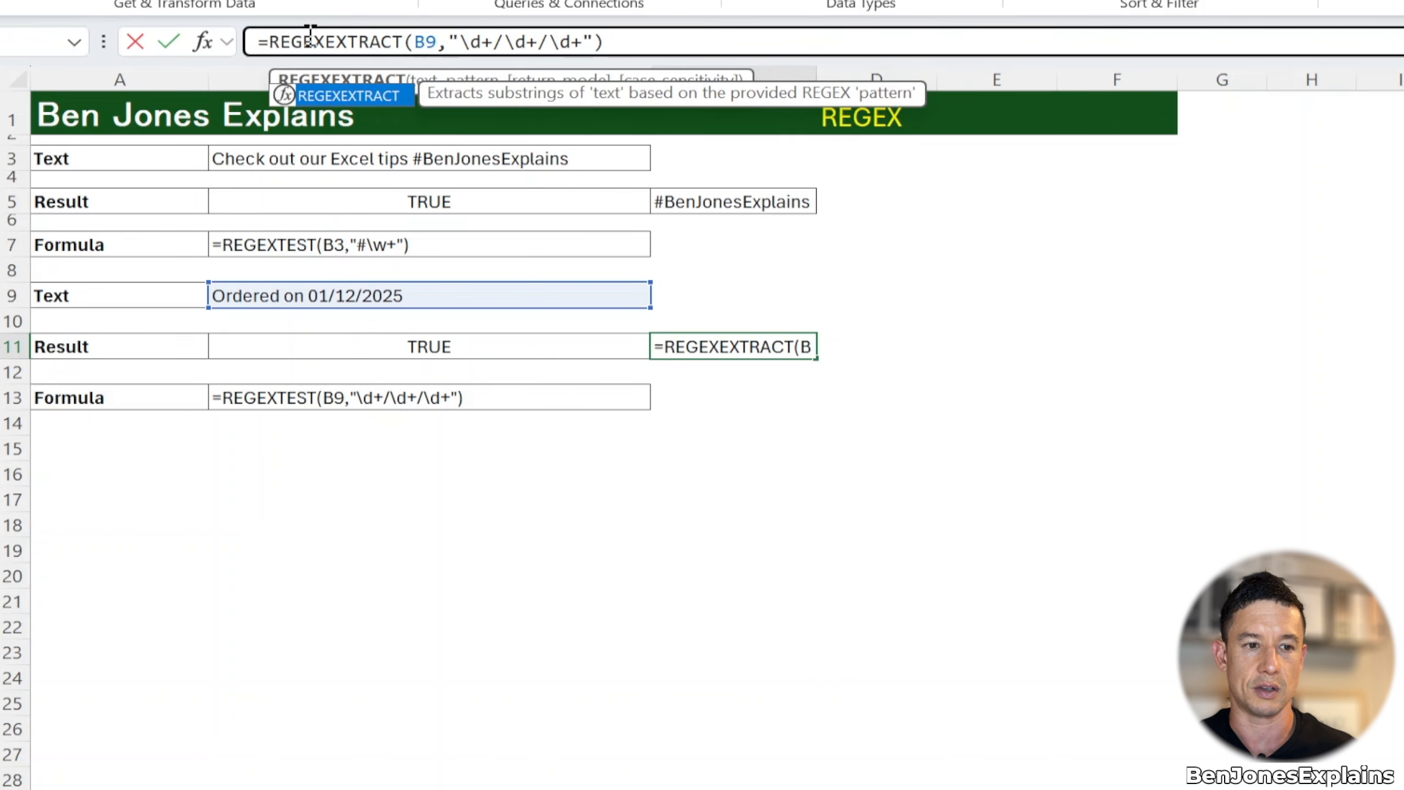
{"action": "key", "text": "Return"}
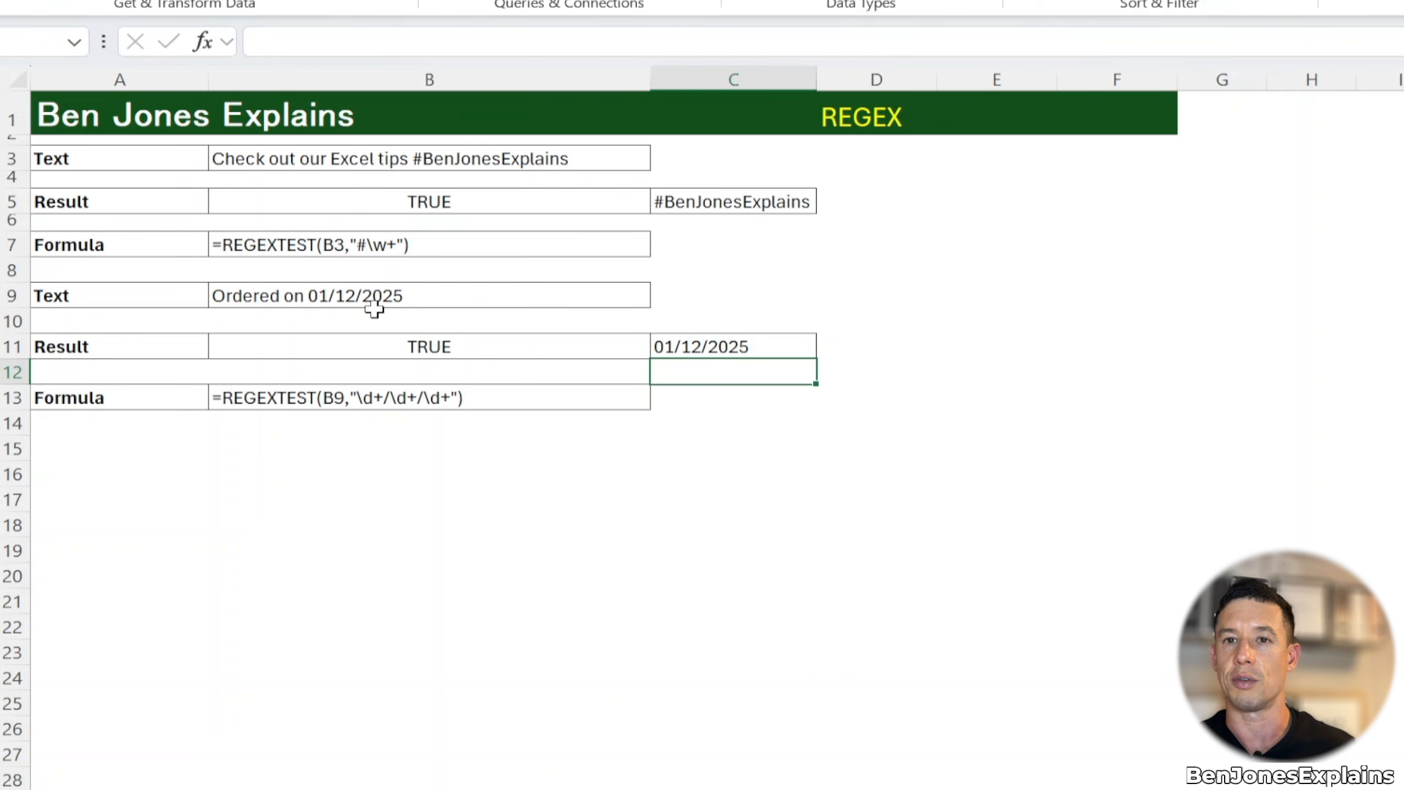
{"action": "left_click", "coordinate": [377, 347]}
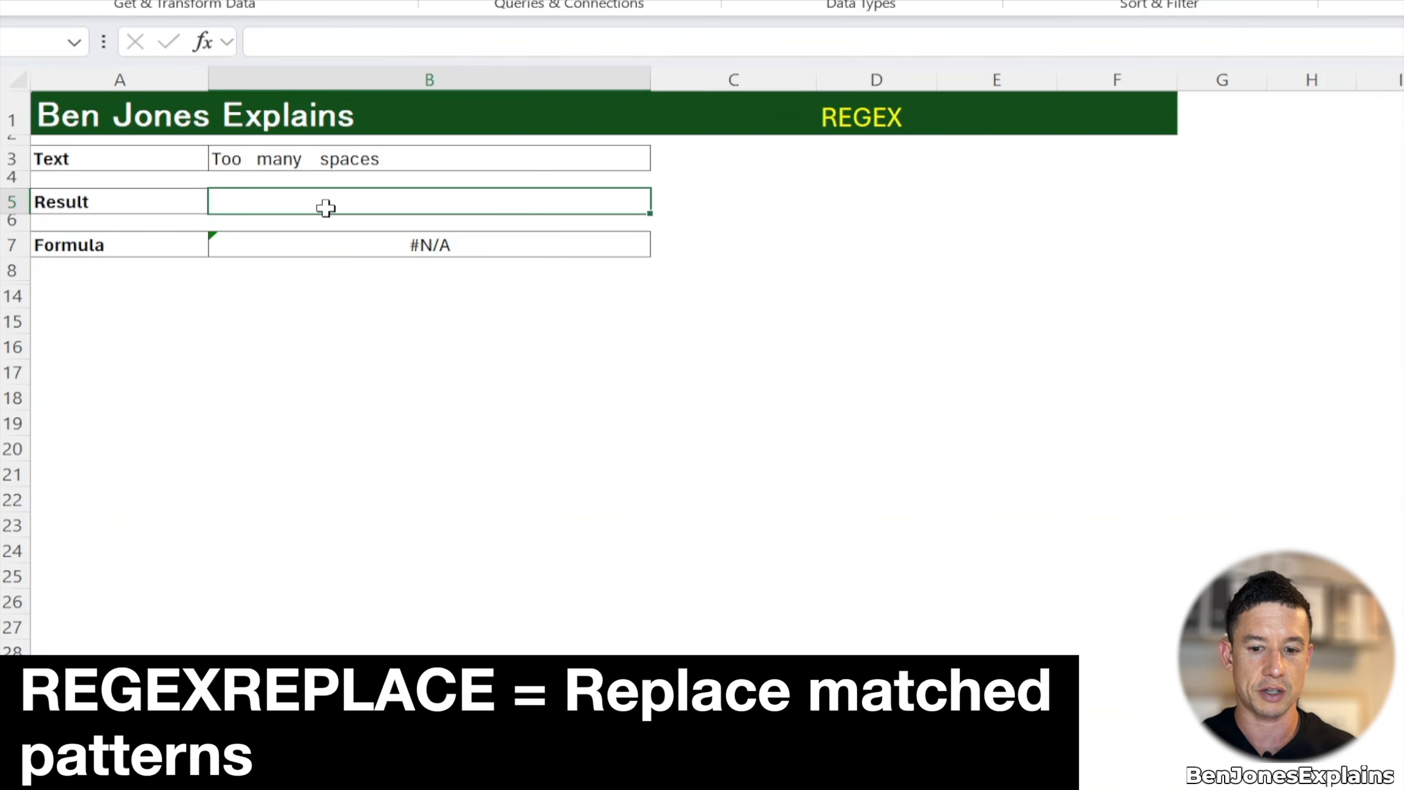
Step: Start a REGEXREPLACE formula in B5 with B3 as the text and " +" (space, plus) as the pattern
{"action": "type", "text": "=reg"}
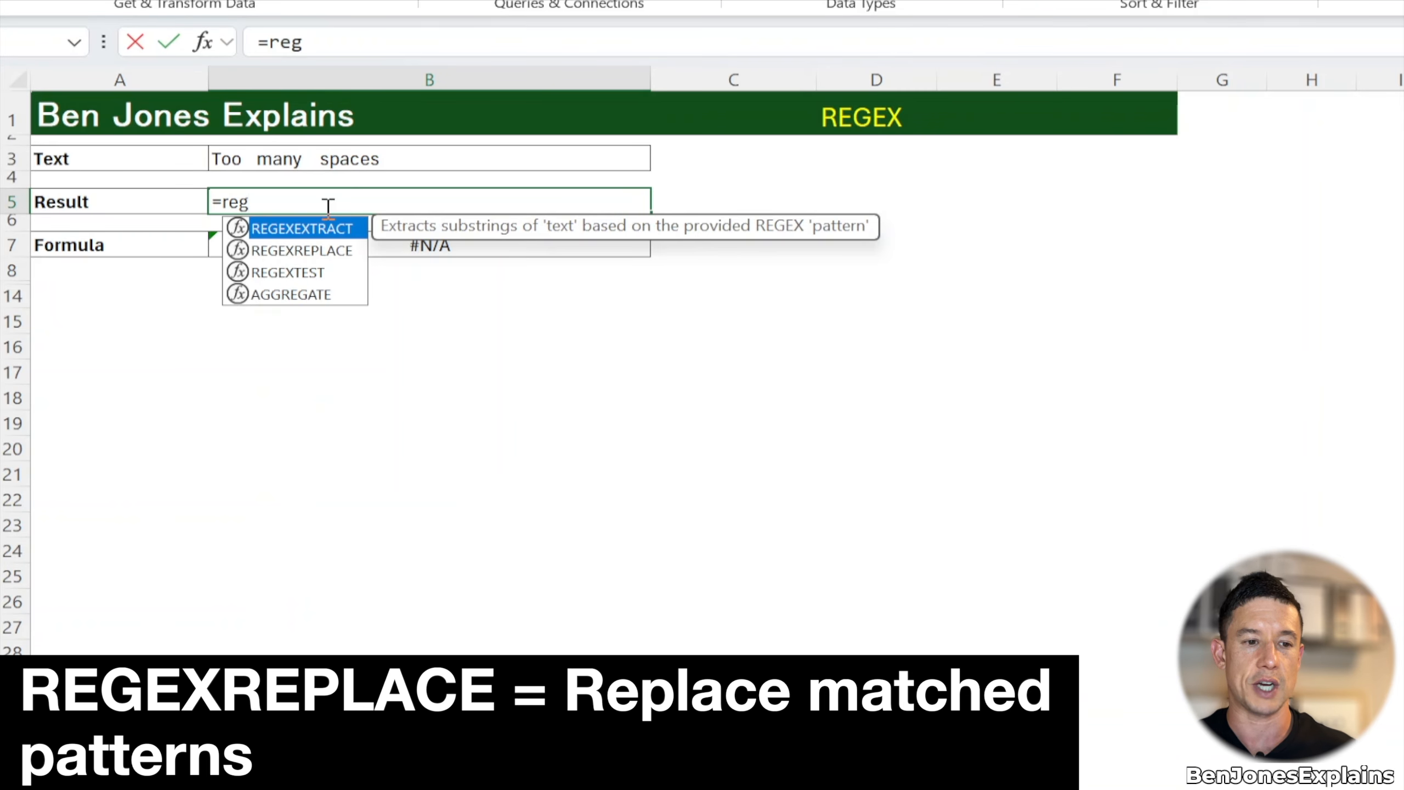
{"action": "key", "text": "Down"}
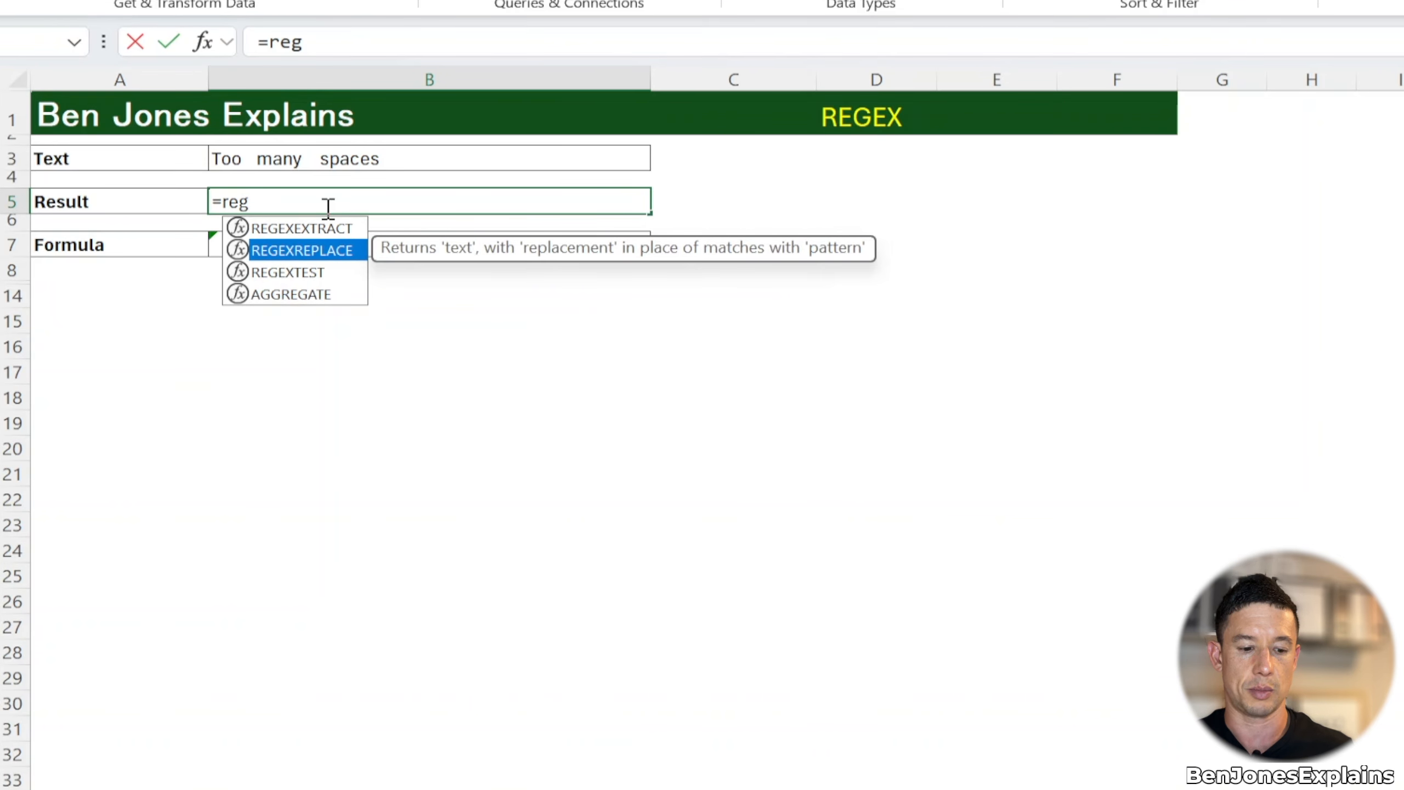
{"action": "key", "text": "Tab"}
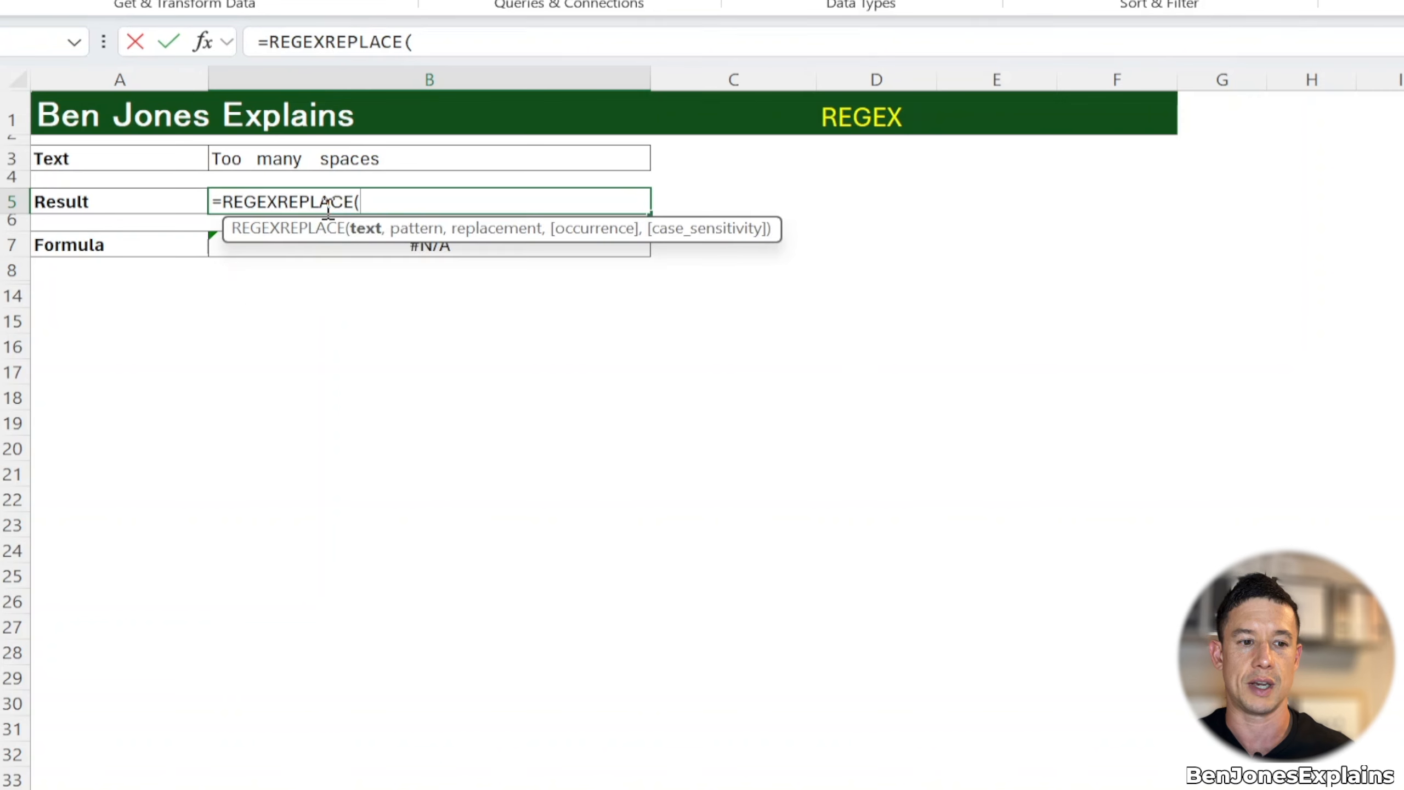
{"action": "left_click", "coordinate": [377, 159]}
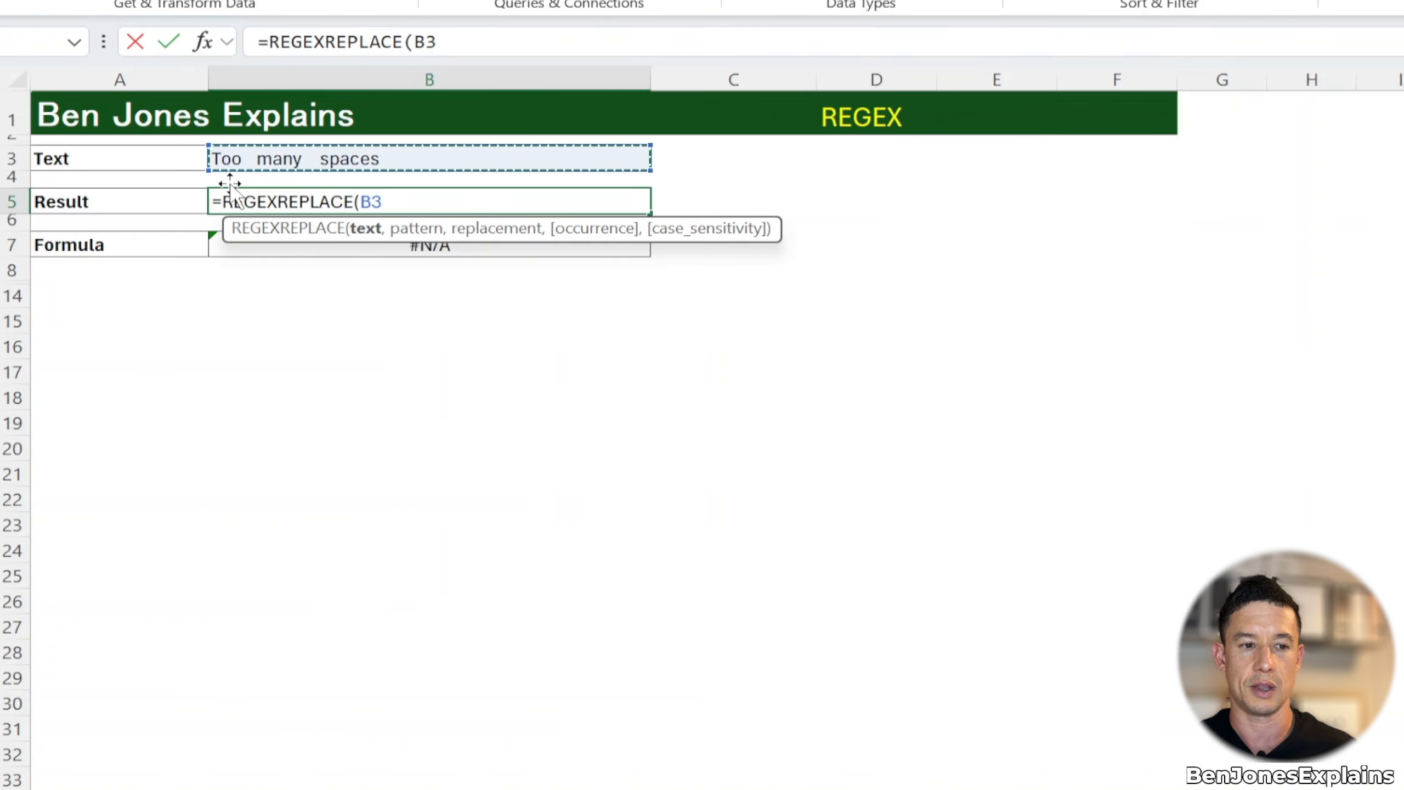
{"action": "type", "text": ","}
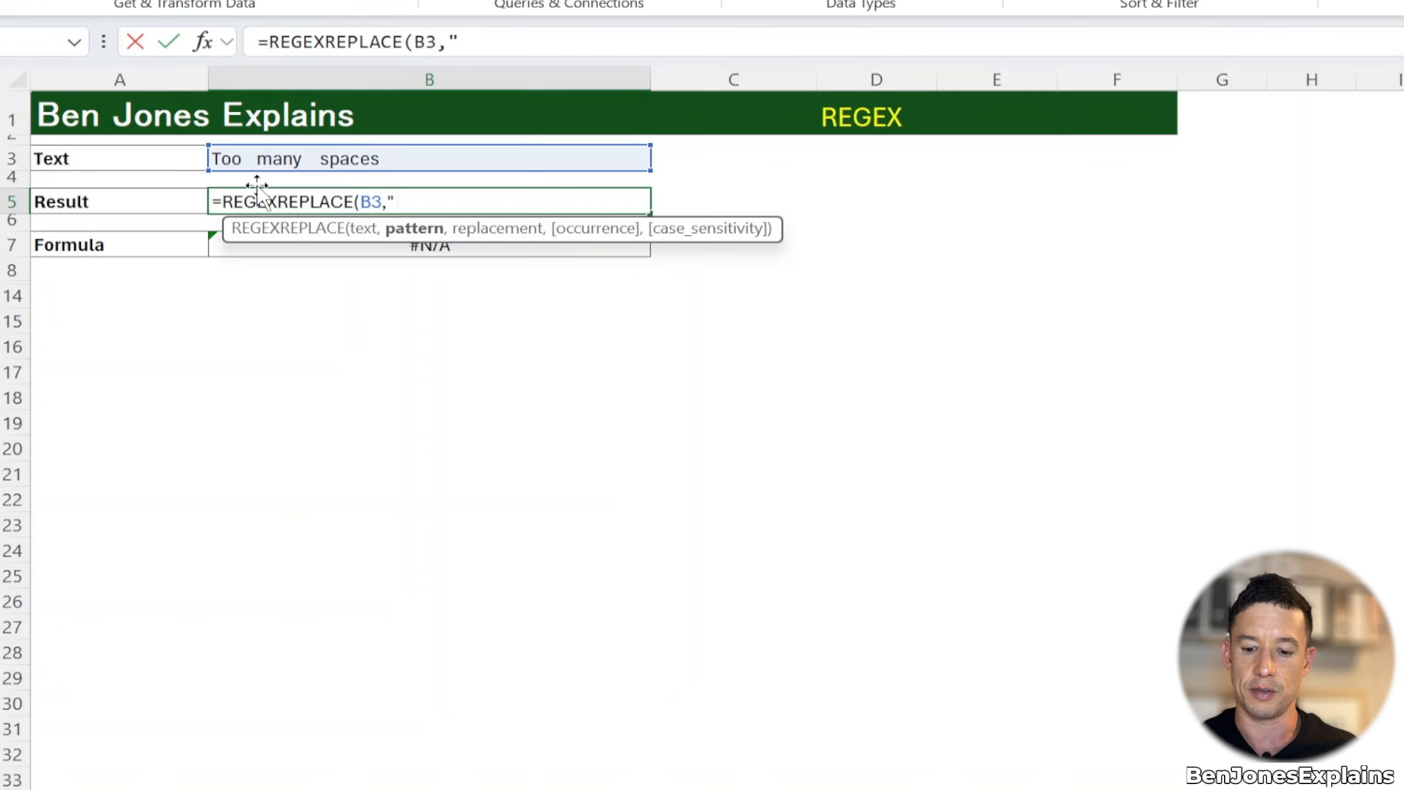
{"action": "type", "text": "+"}
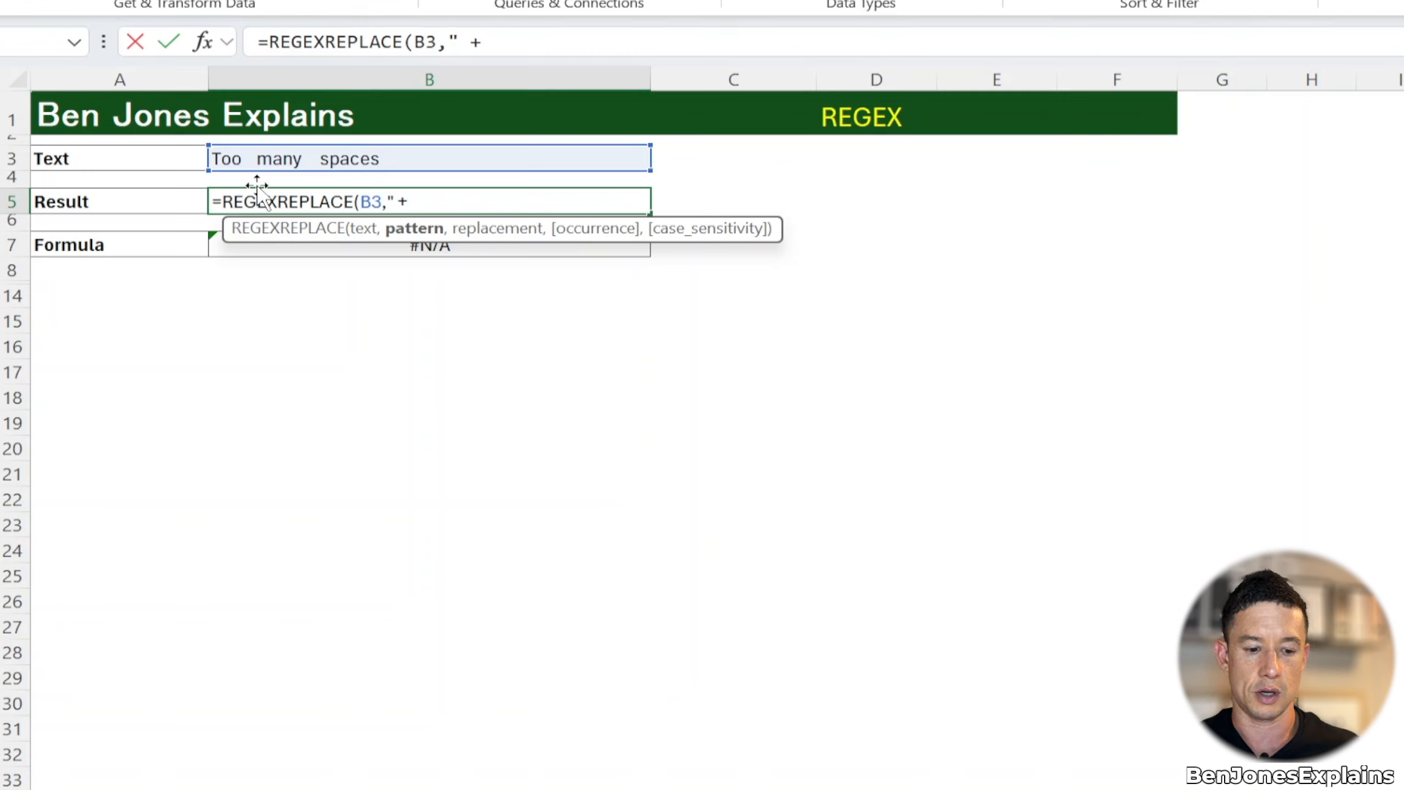
{"action": "type", "text": "\""}
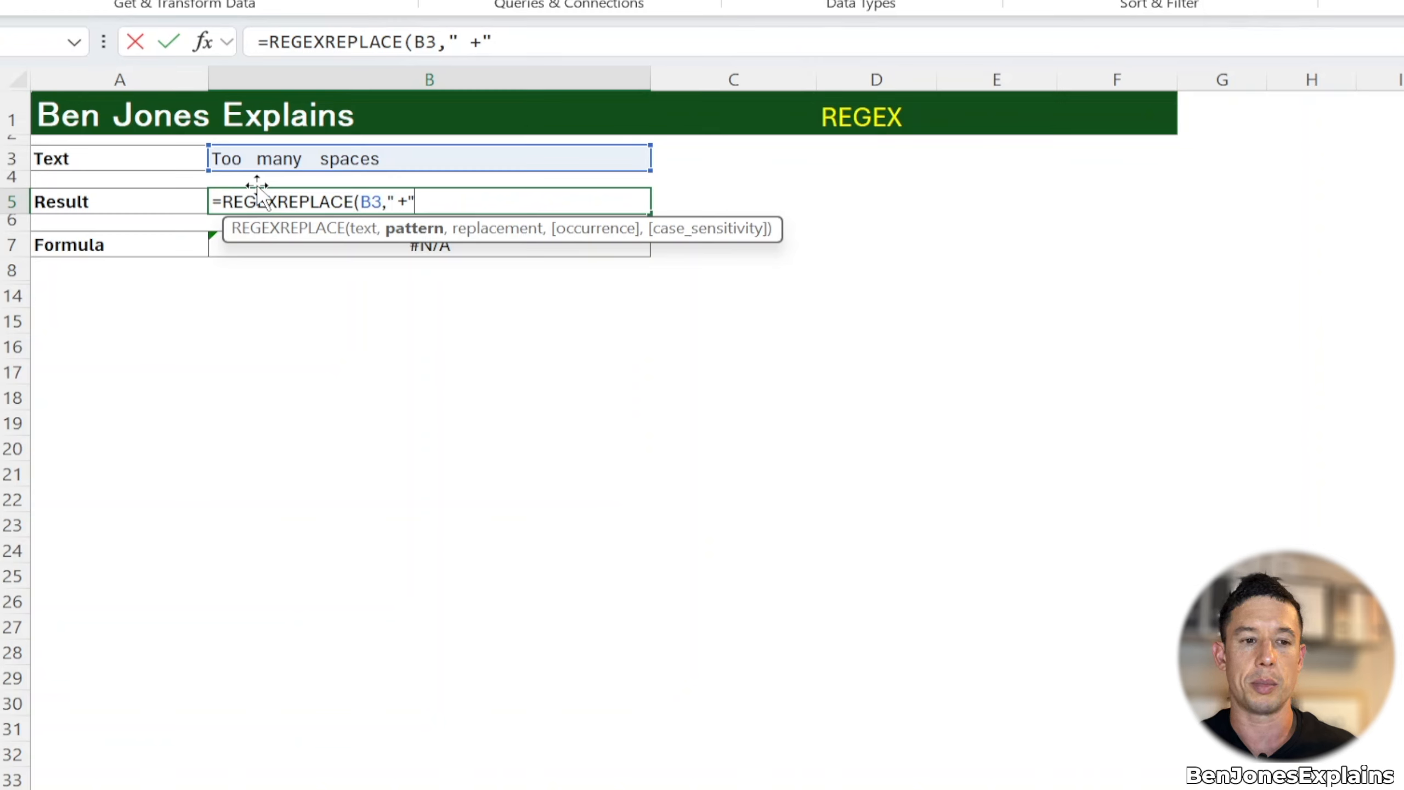
Step: Complete the B5 formula with a single space as replacement, making it =REGEXREPLACE(B3," +"," "), and commit it
{"action": "type", "text": ","}
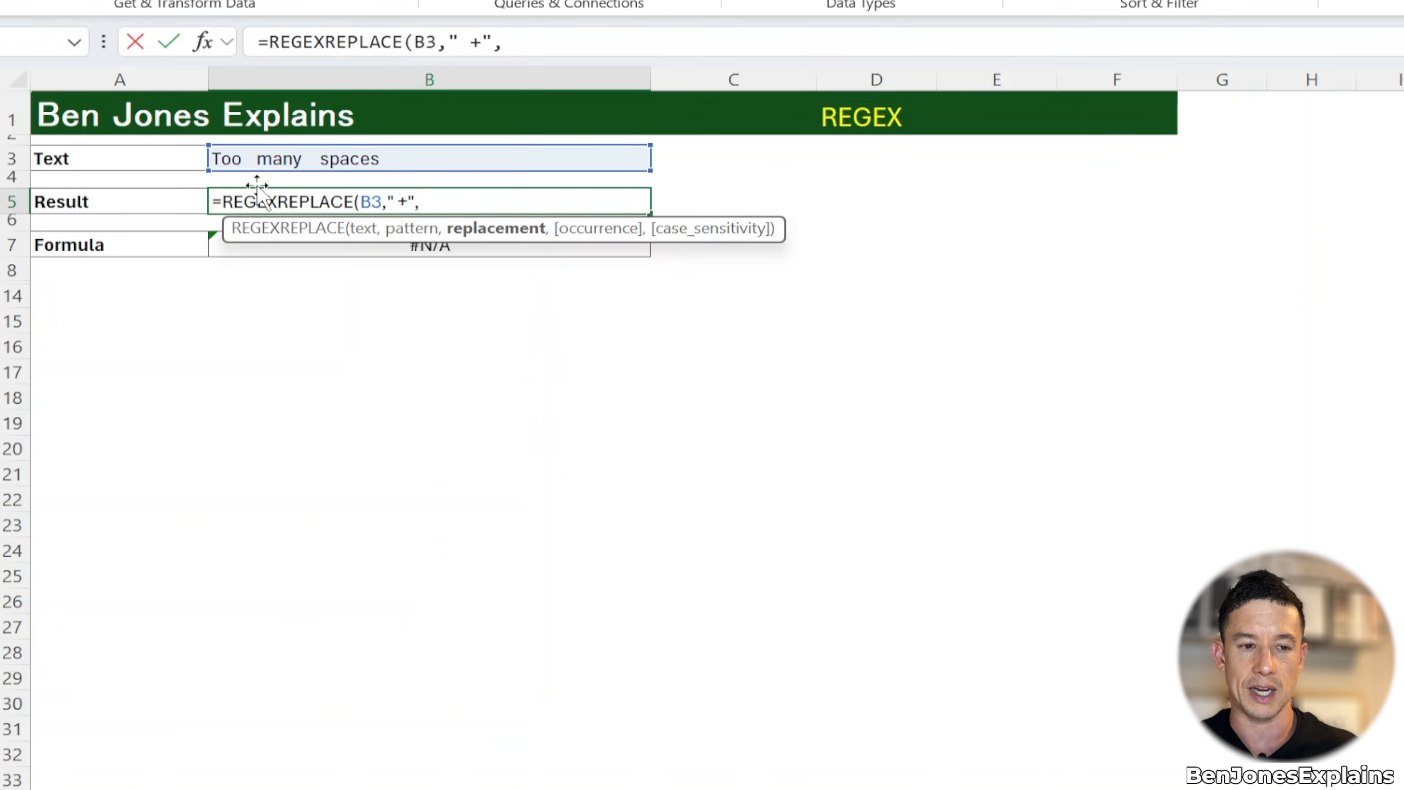
{"action": "type", "text": "\""}
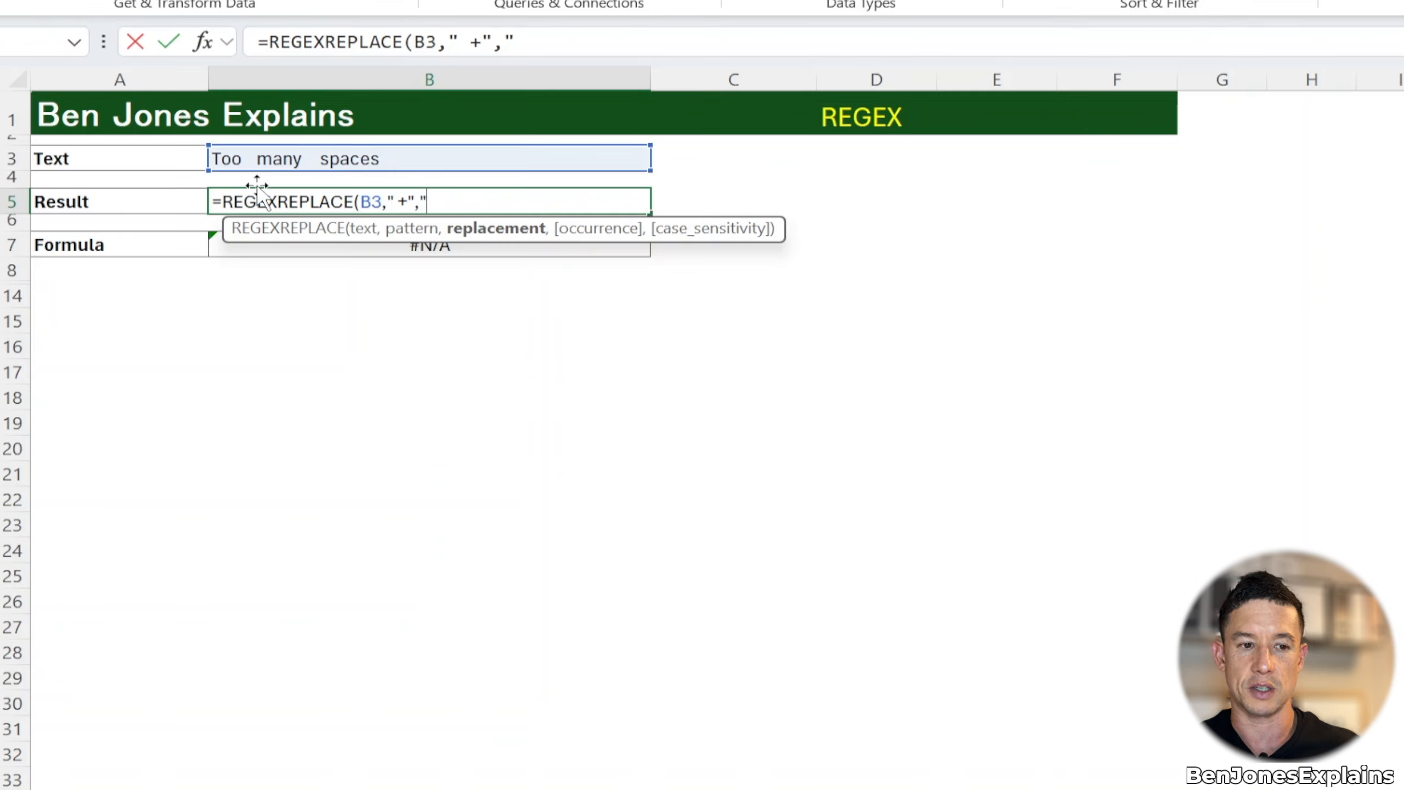
{"action": "type", "text": " \""}
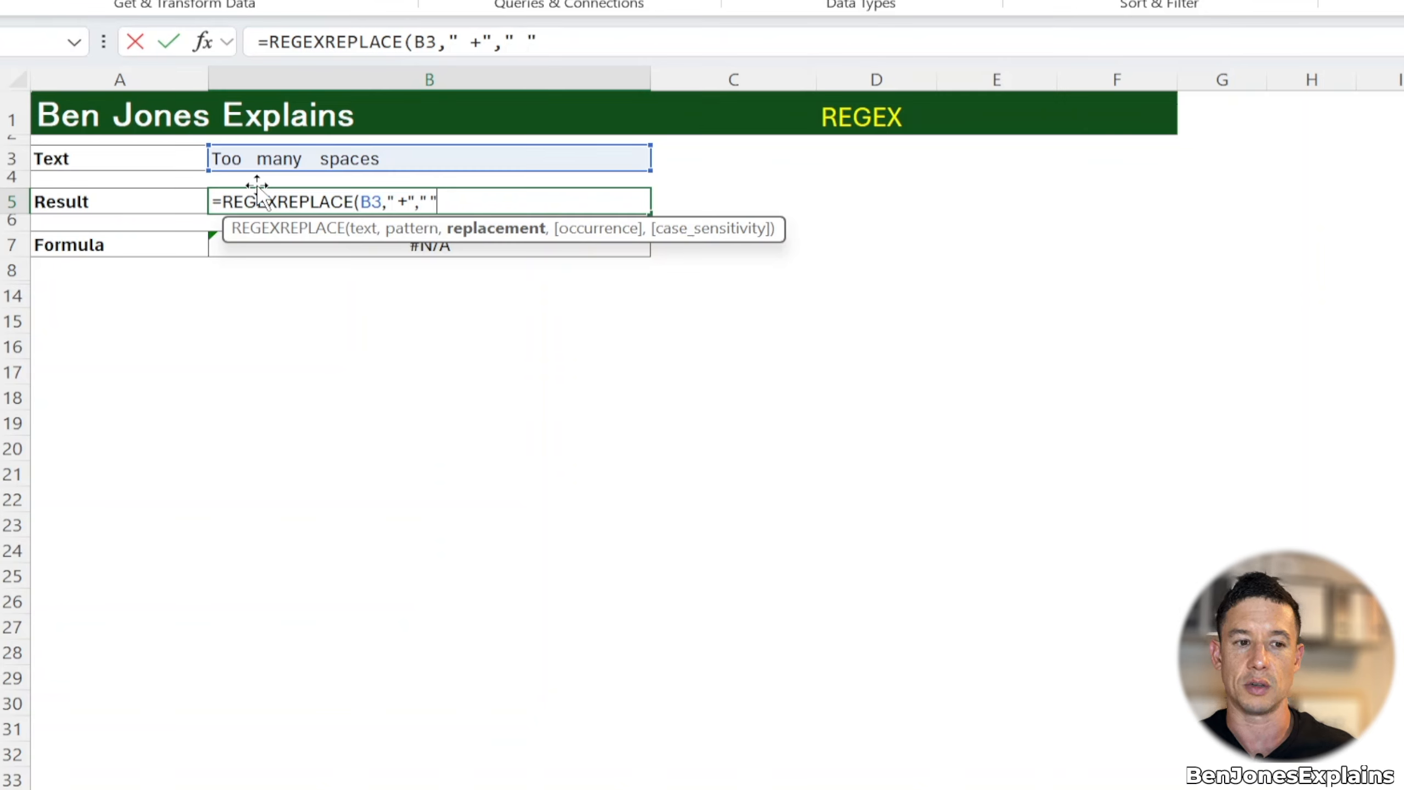
{"action": "left_click", "coordinate": [551, 44]}
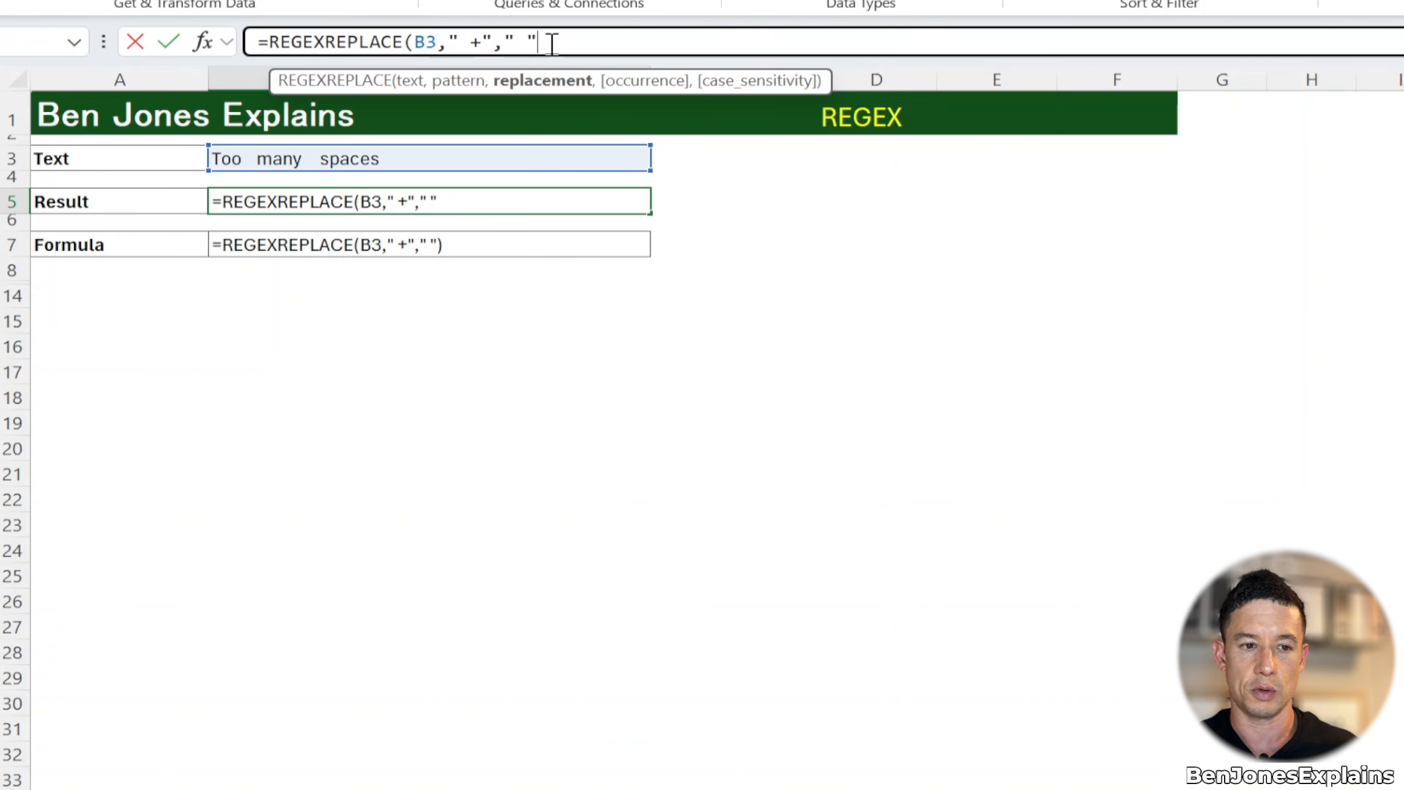
{"action": "type", "text": ","}
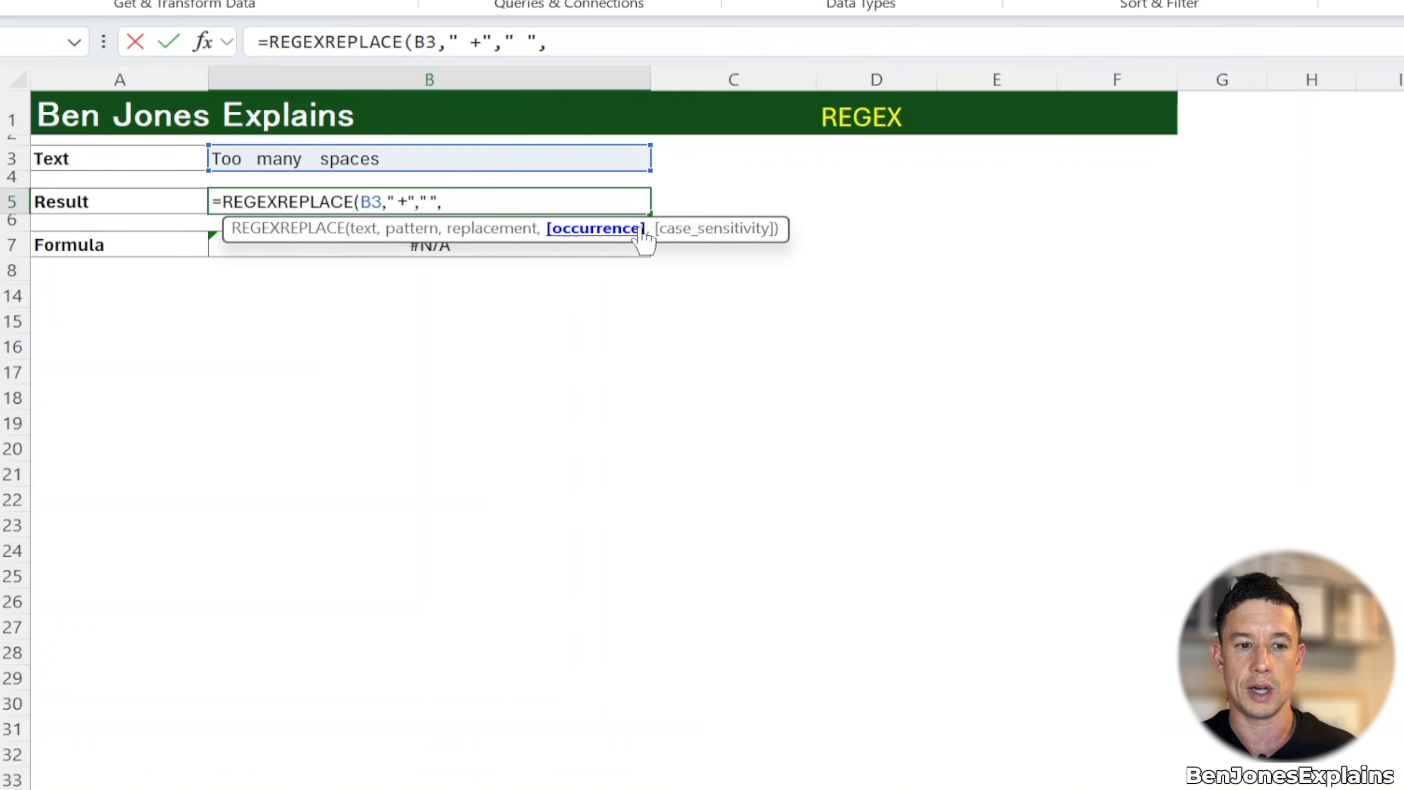
{"action": "key", "text": "BackSpace"}
{"action": "type", "text": ")"}
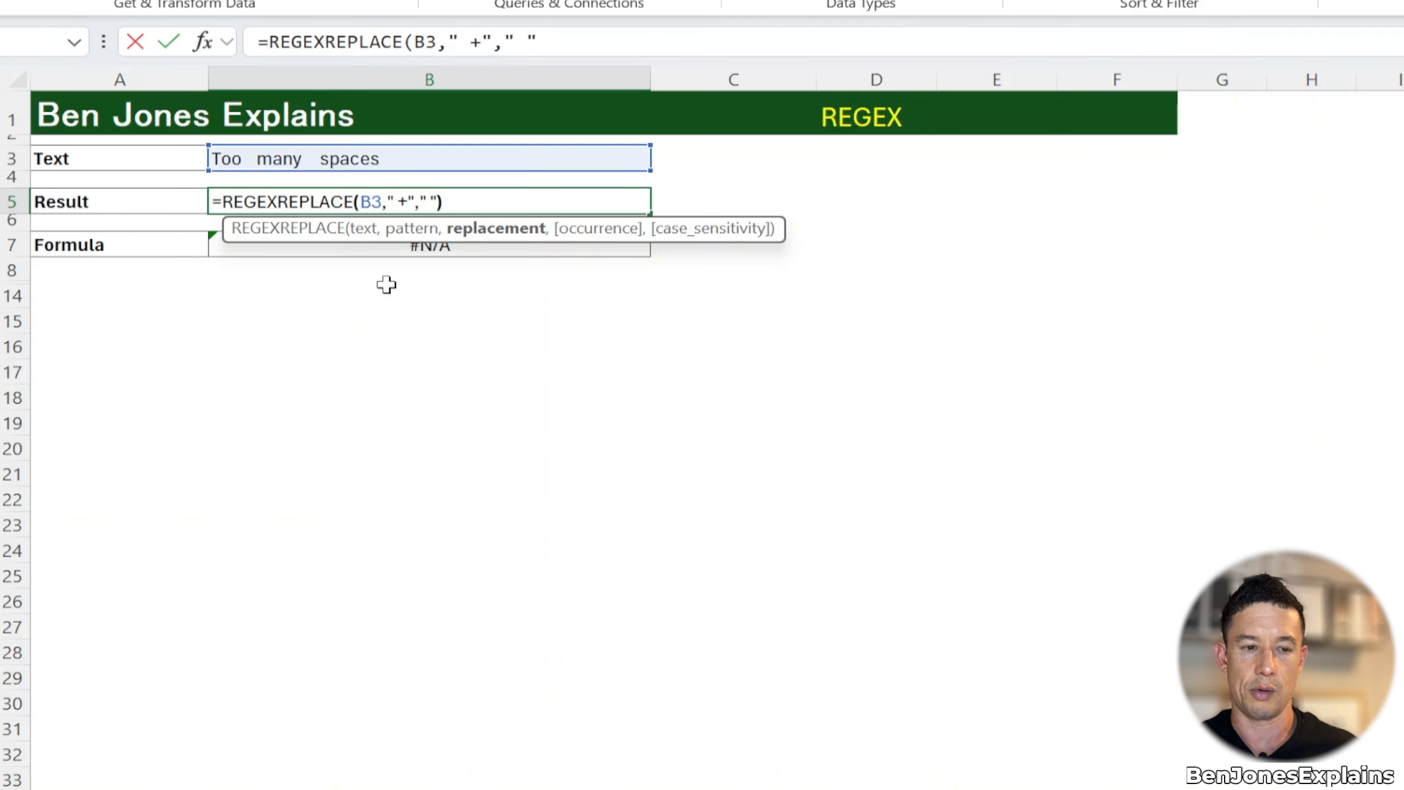
{"action": "key", "text": "Return"}
{"action": "key", "text": "Up"}
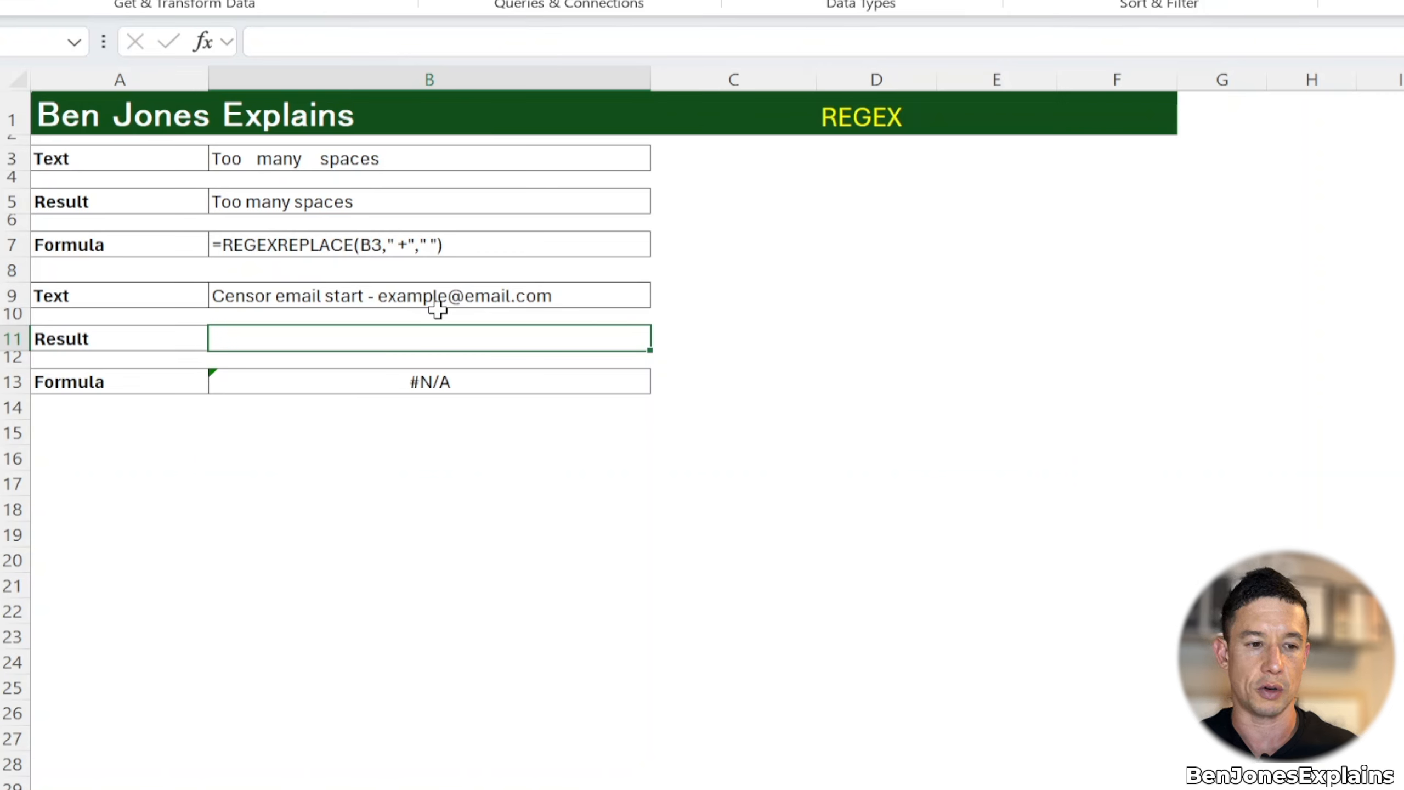
Step: Start a REGEXREPLACE formula in B11 with B9 as the text and "\w+@" as the pattern
{"action": "type", "text": "=reg"}
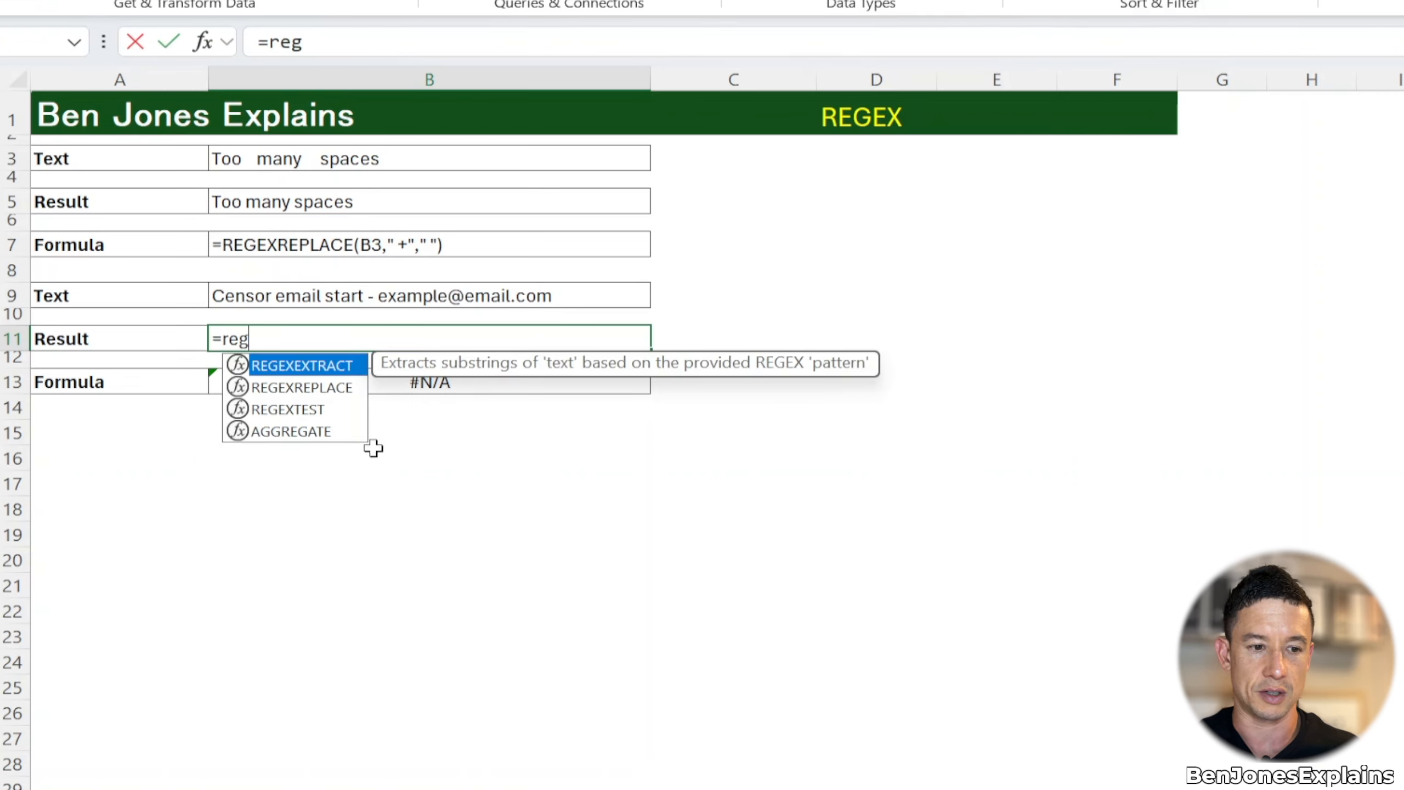
{"action": "key", "text": "Down"}
{"action": "key", "text": "Tab"}
{"action": "left_click", "coordinate": [437, 305]}
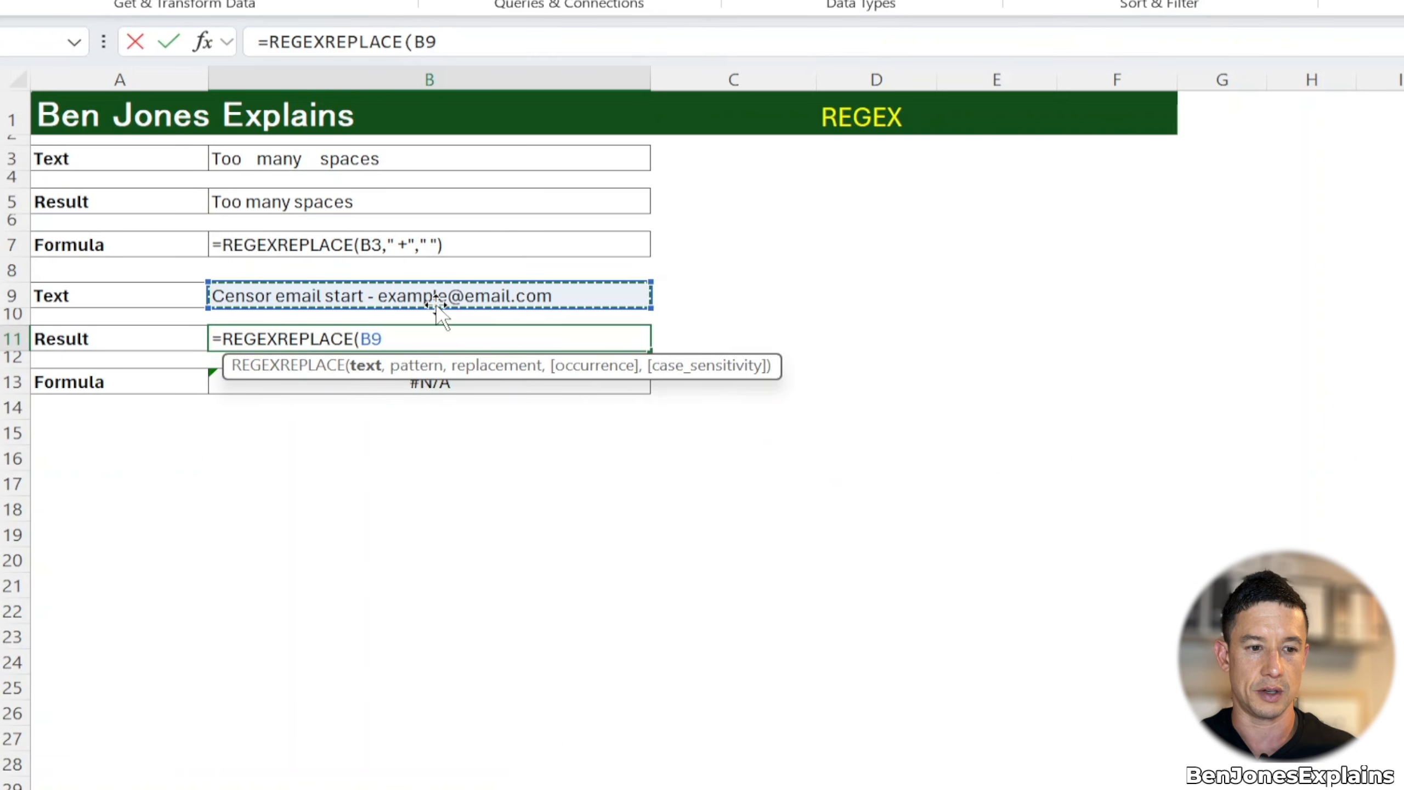
{"action": "type", "text": ",\"\\w"}
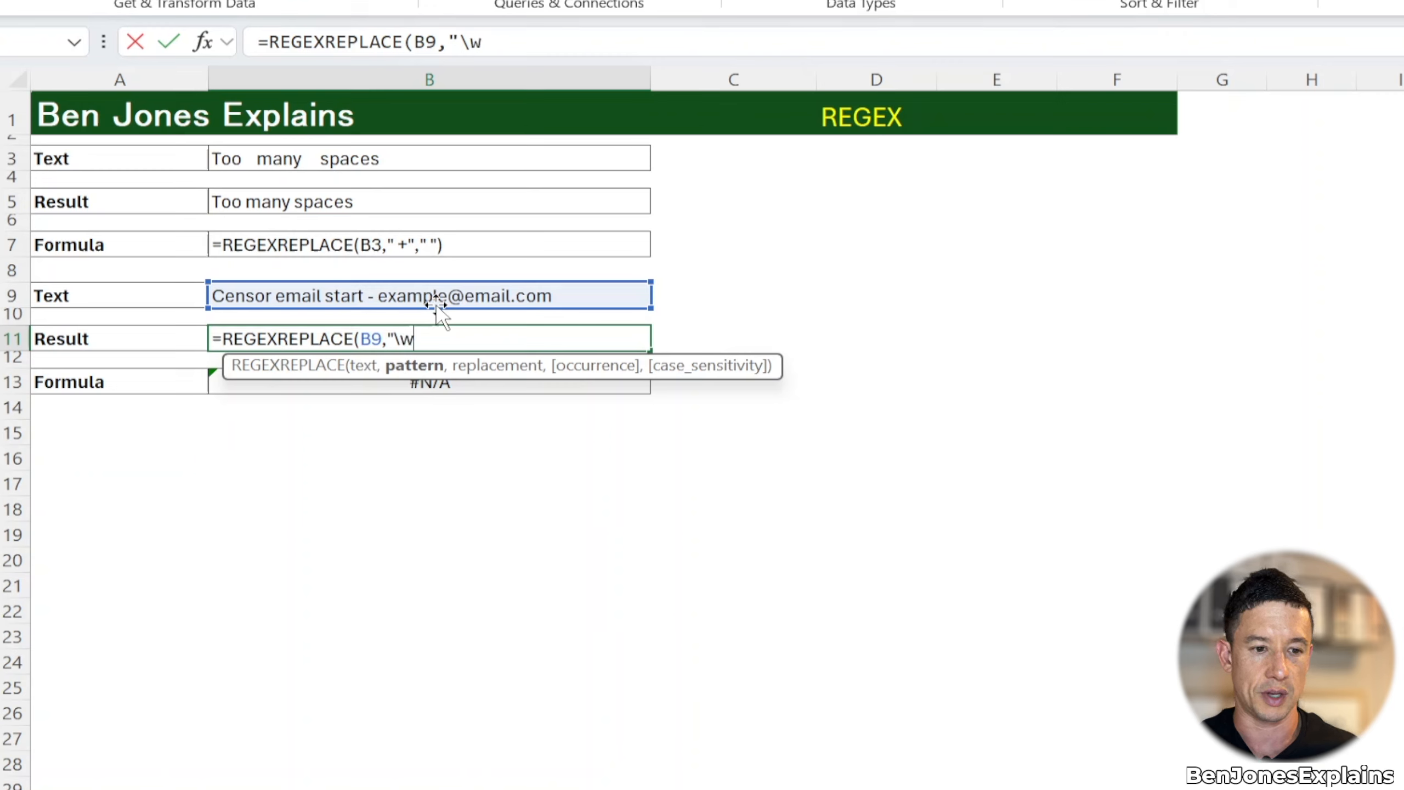
{"action": "type", "text": "+"}
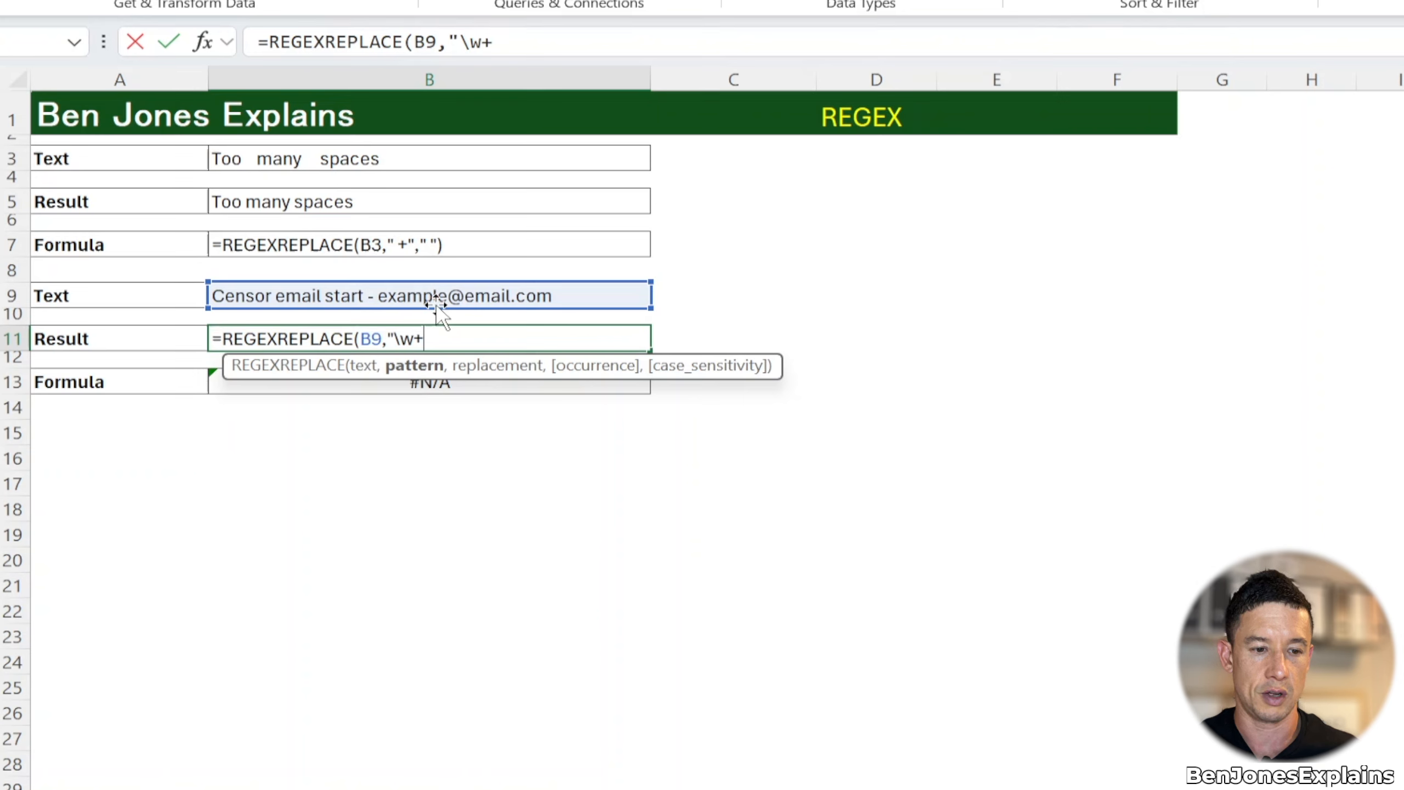
{"action": "type", "text": "@"}
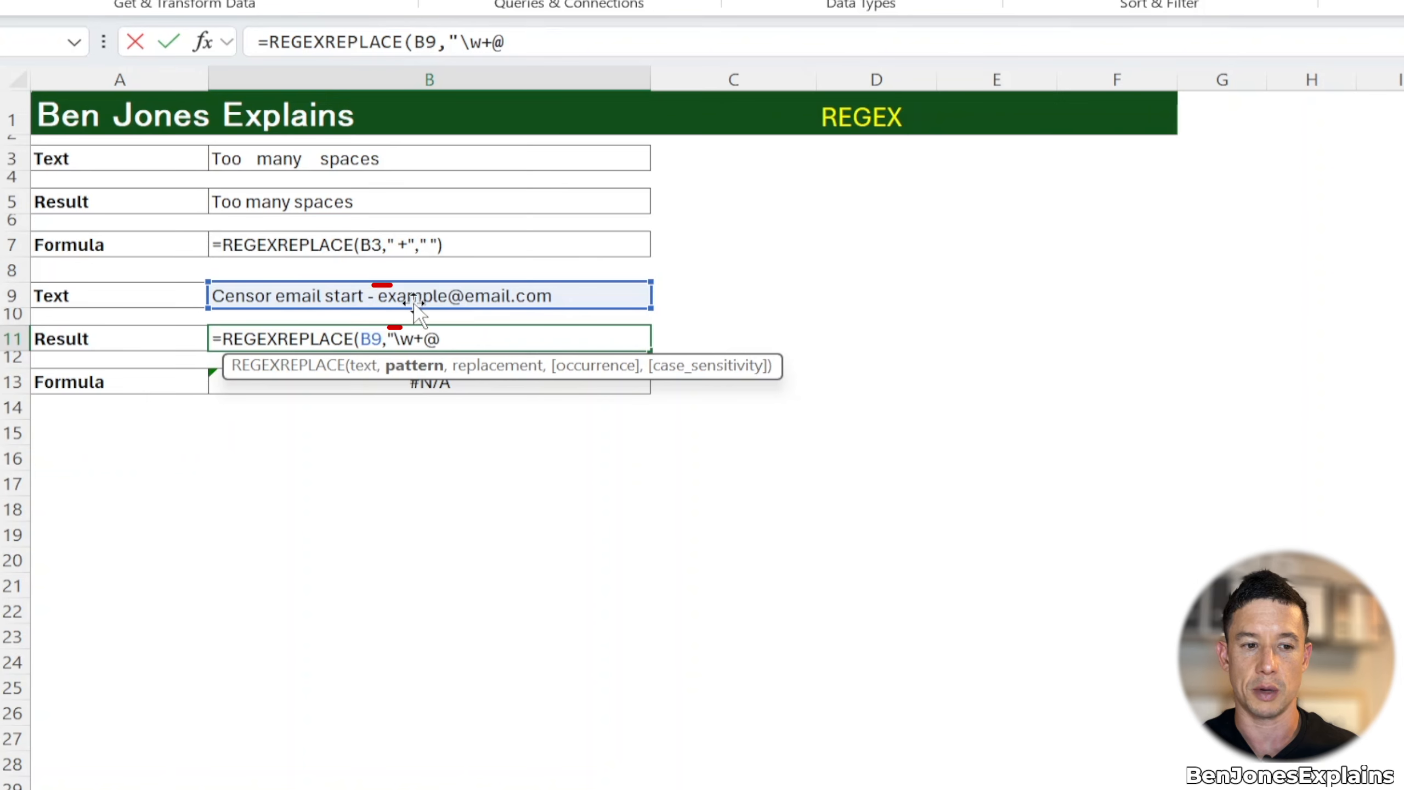
{"action": "type", "text": "\""}
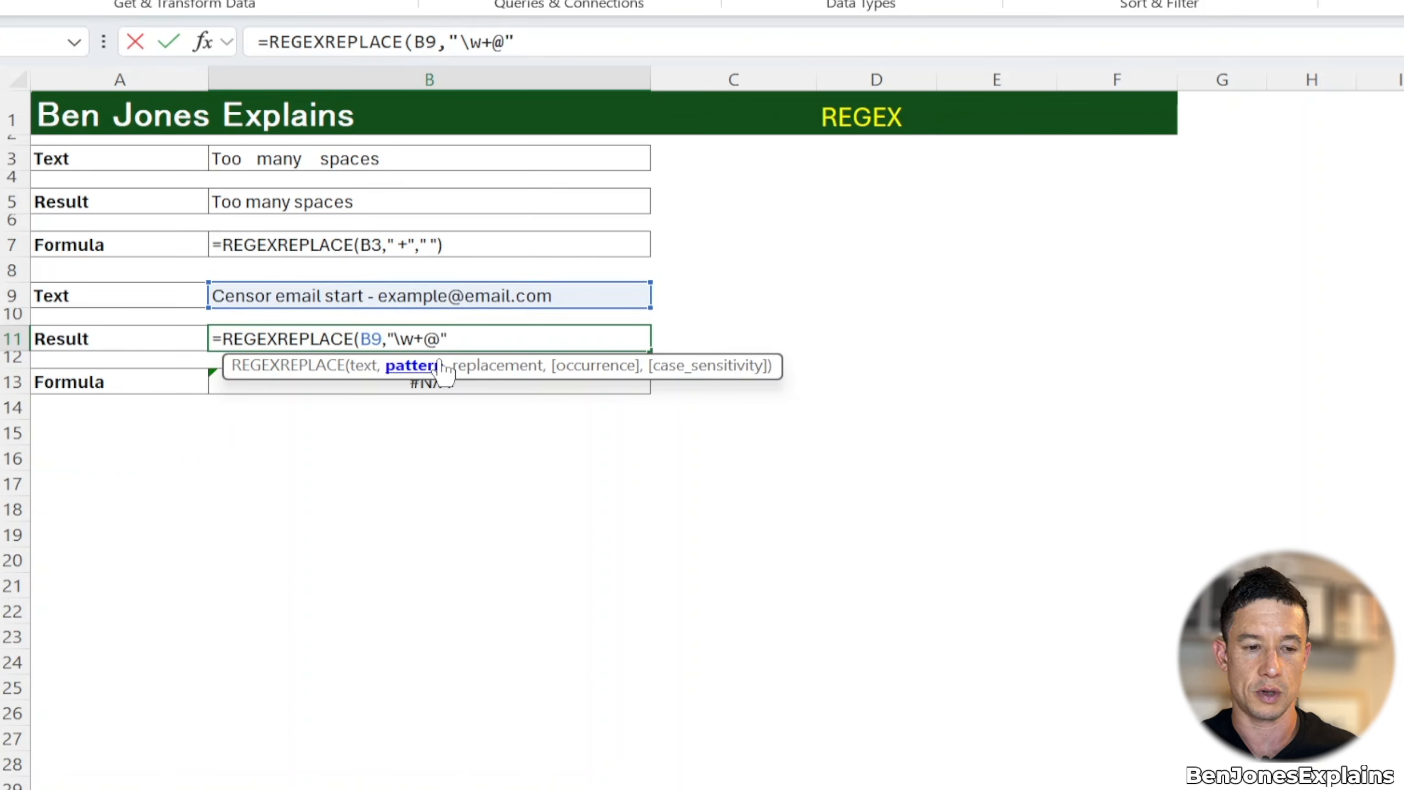
Step: Complete the B11 formula with "****" as replacement, making it =REGEXREPLACE(B9,"\w+@","****"), and commit it
{"action": "type", "text": ",\"****"}
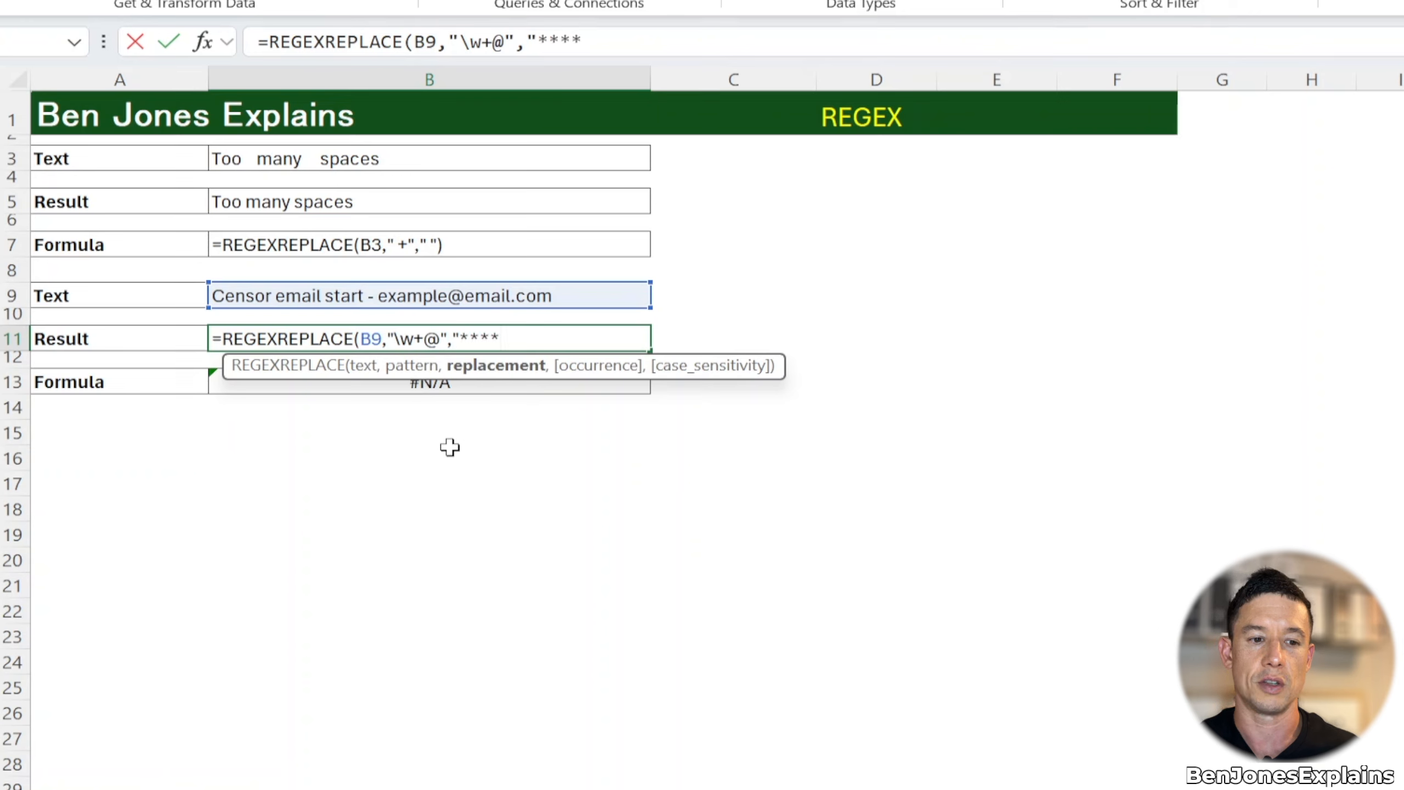
{"action": "type", "text": "\""}
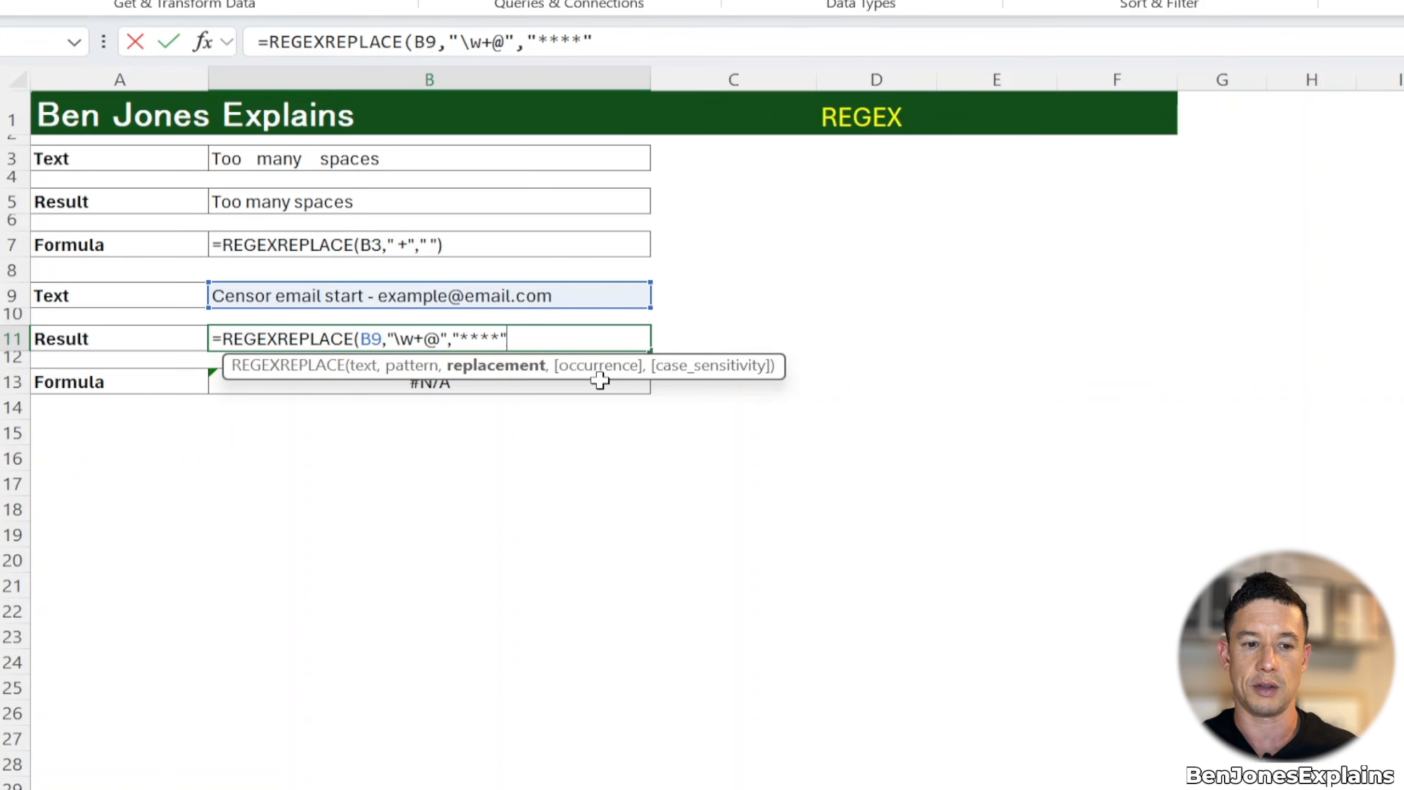
{"action": "type", "text": ")"}
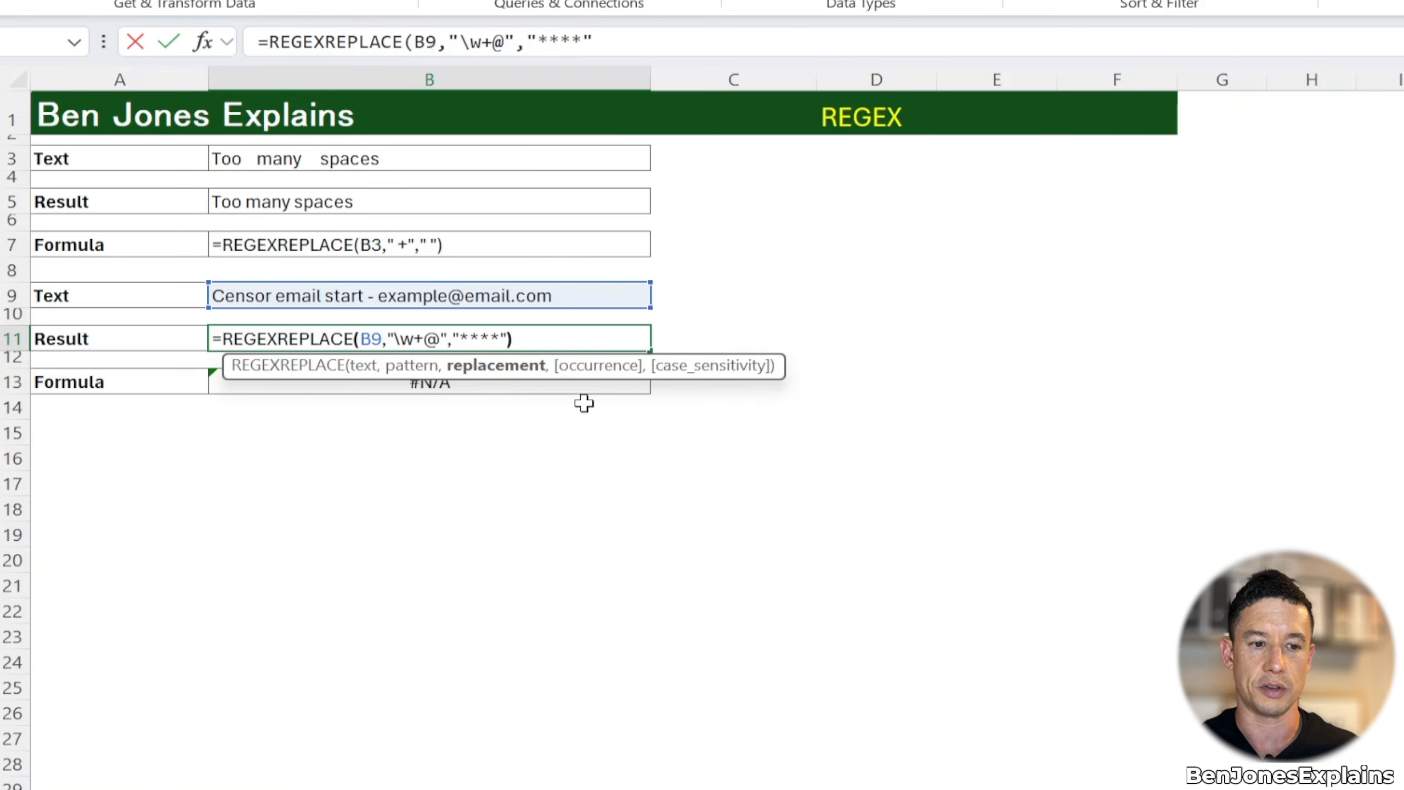
{"action": "key", "text": "Return"}
{"action": "left_click", "coordinate": [570, 340]}
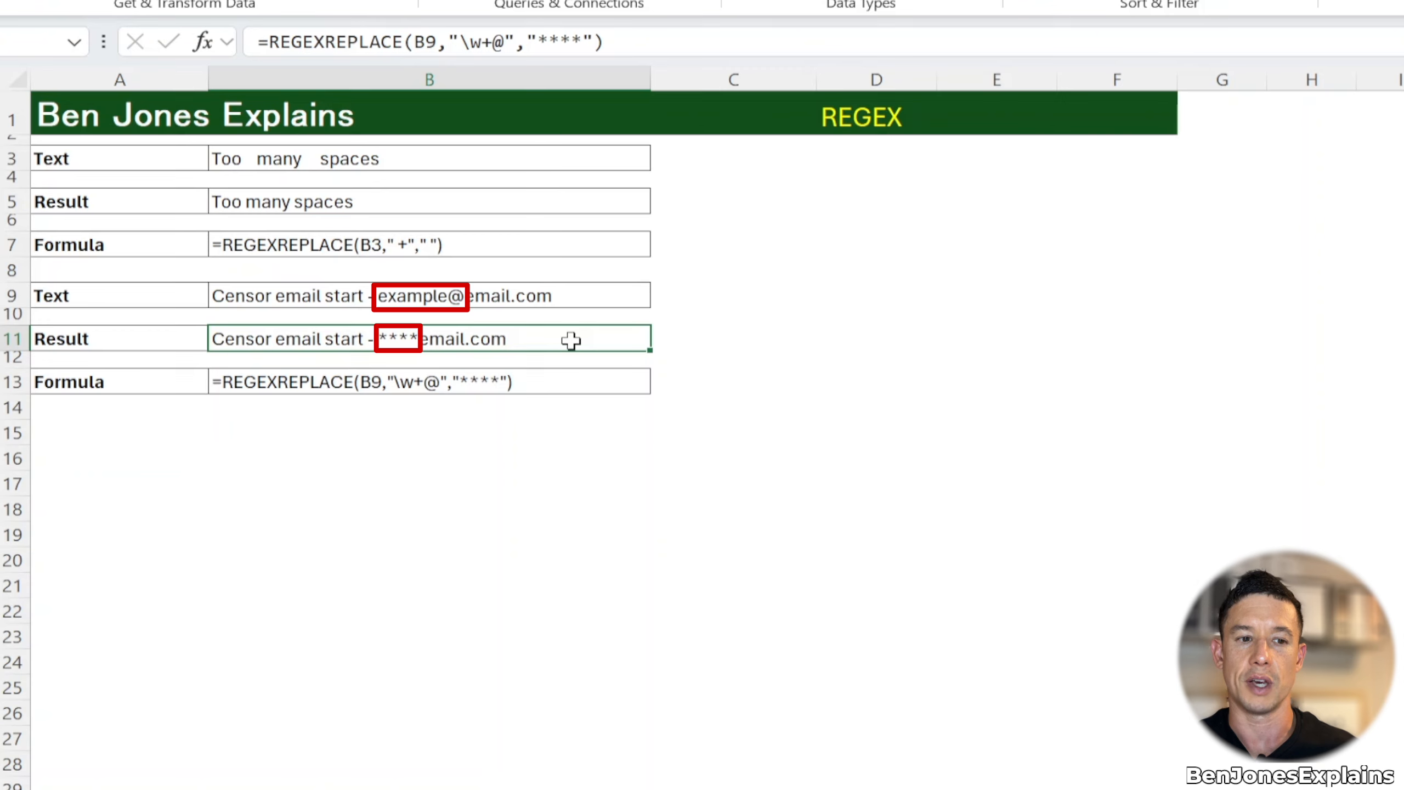